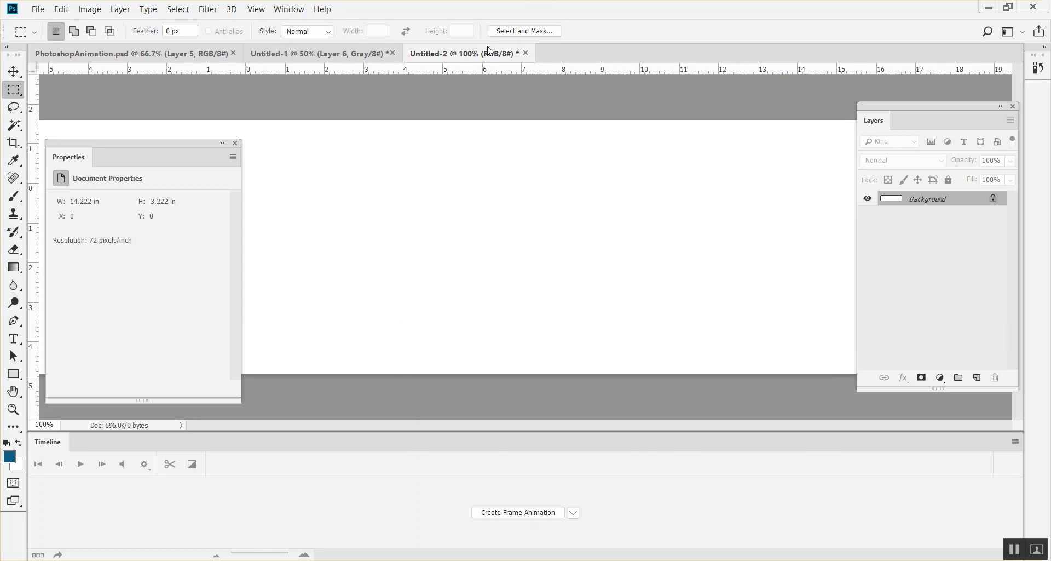
Step: Hide the document properties and select the whole white canvas of Untitled-2
{"action": "left_click", "coordinate": [236, 143]}
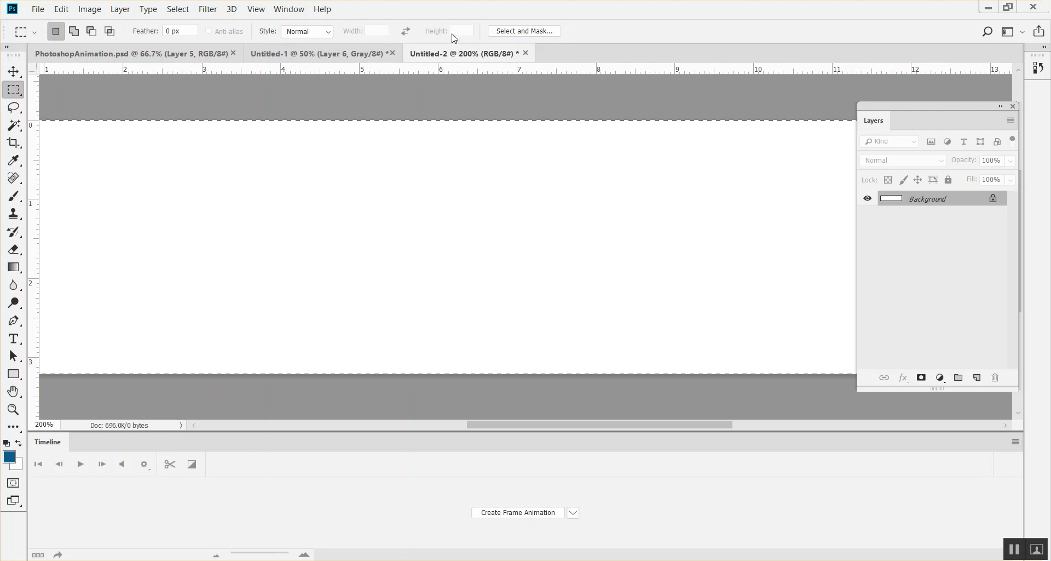
{"action": "key", "text": "ctrl+p"}
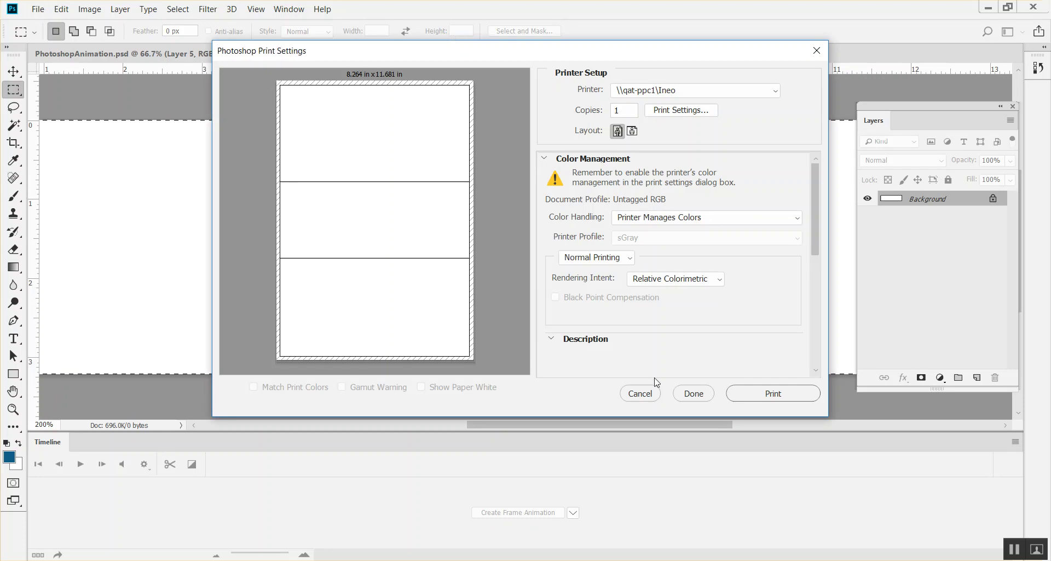
{"action": "left_click", "coordinate": [644, 390]}
{"action": "key", "text": "ctrl+minus"}
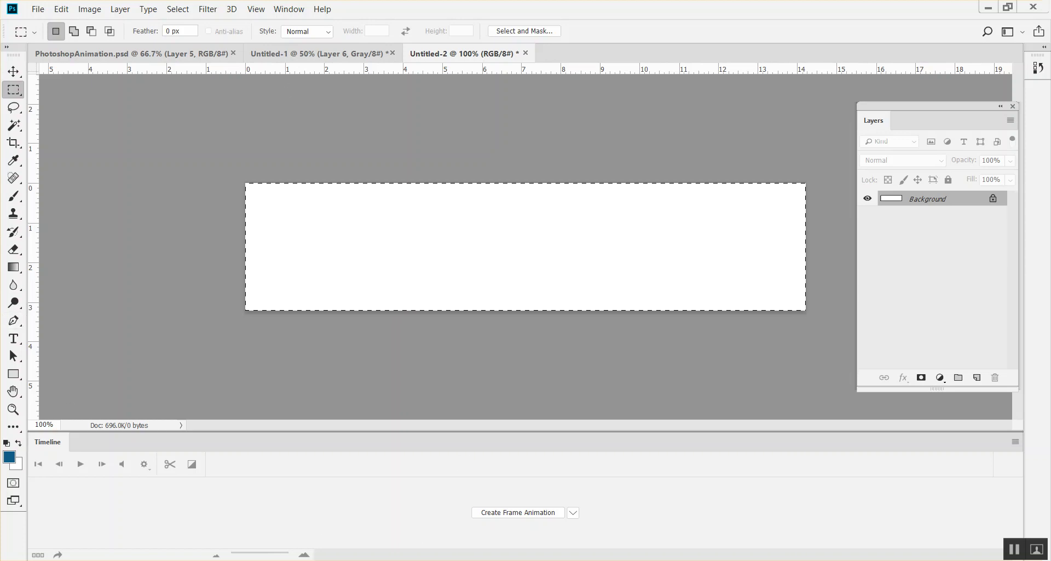
Step: Switch to the Chrome browser and open the ColorSchemeDesigner page on paletton.com
{"action": "mouse_move", "coordinate": [320, 560]}
{"action": "left_click", "coordinate": [286, 527]}
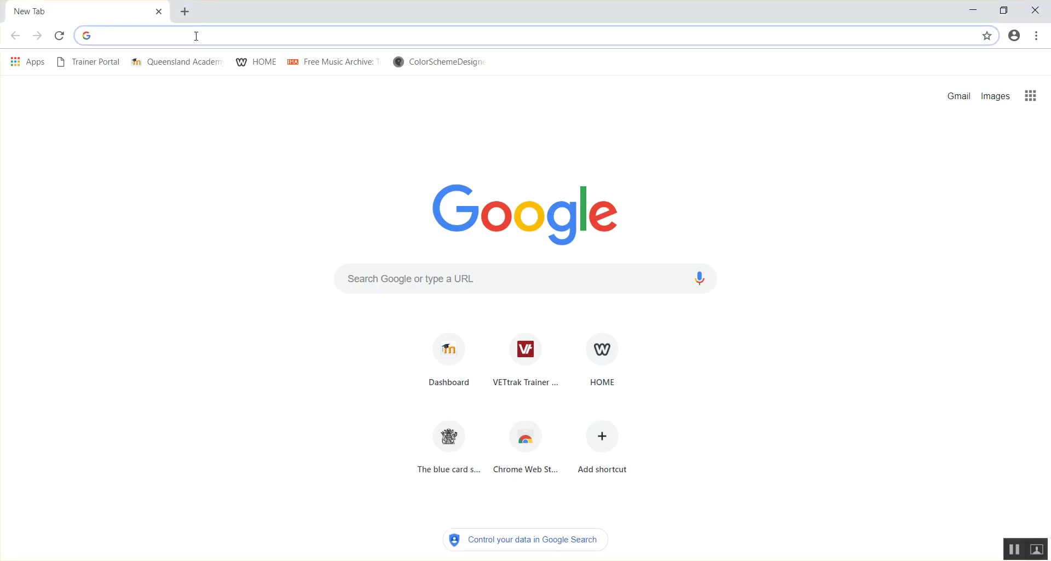
{"action": "type", "text": "color"}
{"action": "key", "text": "Down"}
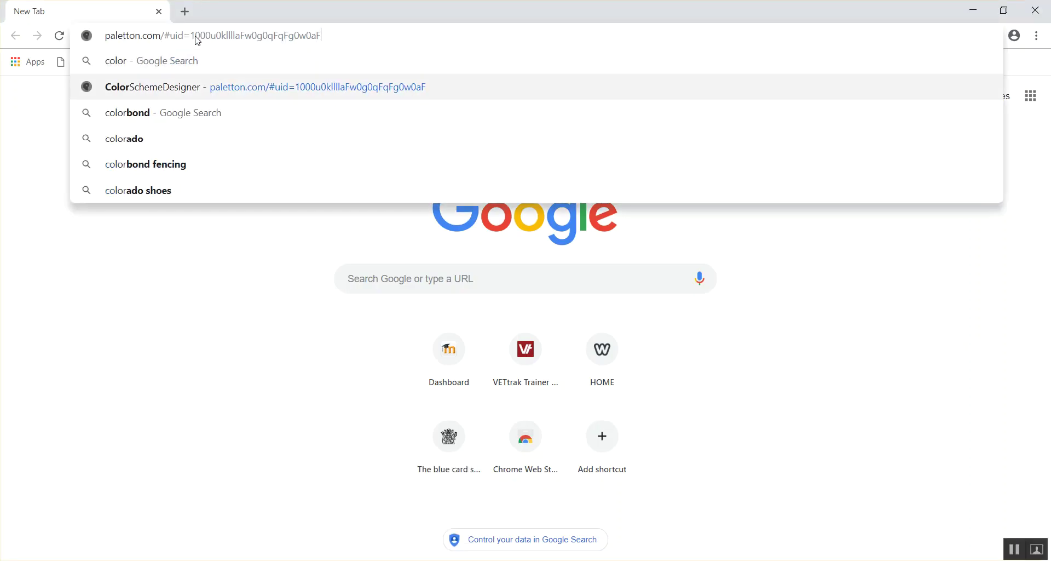
{"action": "key", "text": "Return"}
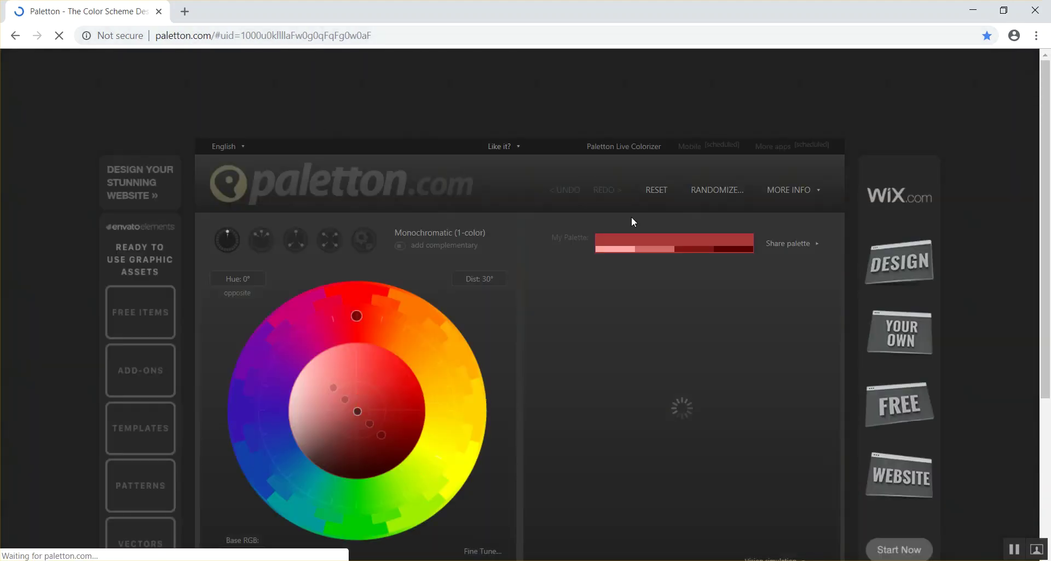
{"action": "scroll", "coordinate": [633, 220], "scroll_direction": "down", "scroll_amount": 1}
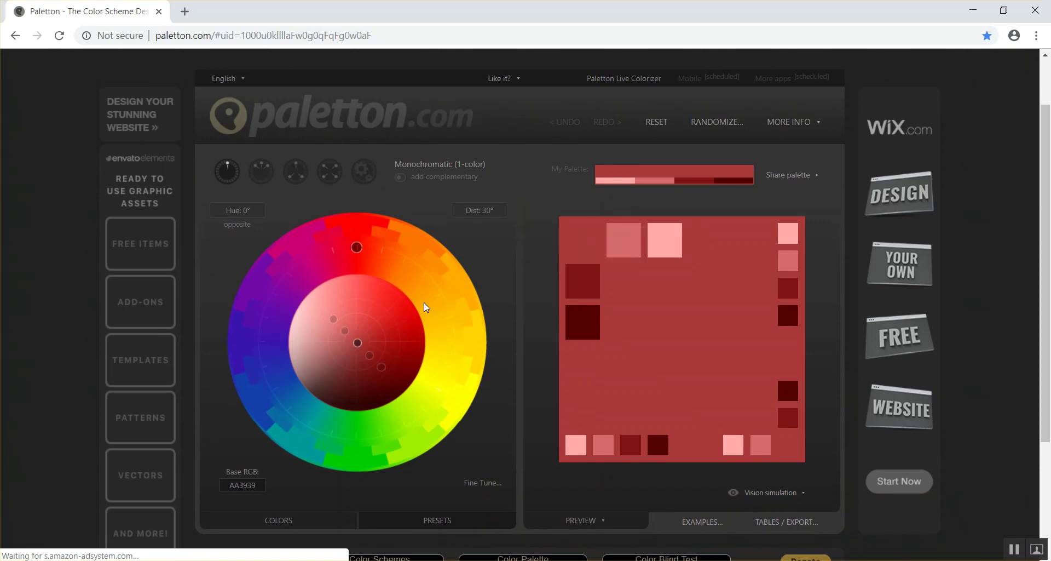
Step: Try other base hues for the monochromatic palette, from orange-yellow to yellow at 120°
{"action": "left_click", "coordinate": [440, 315]}
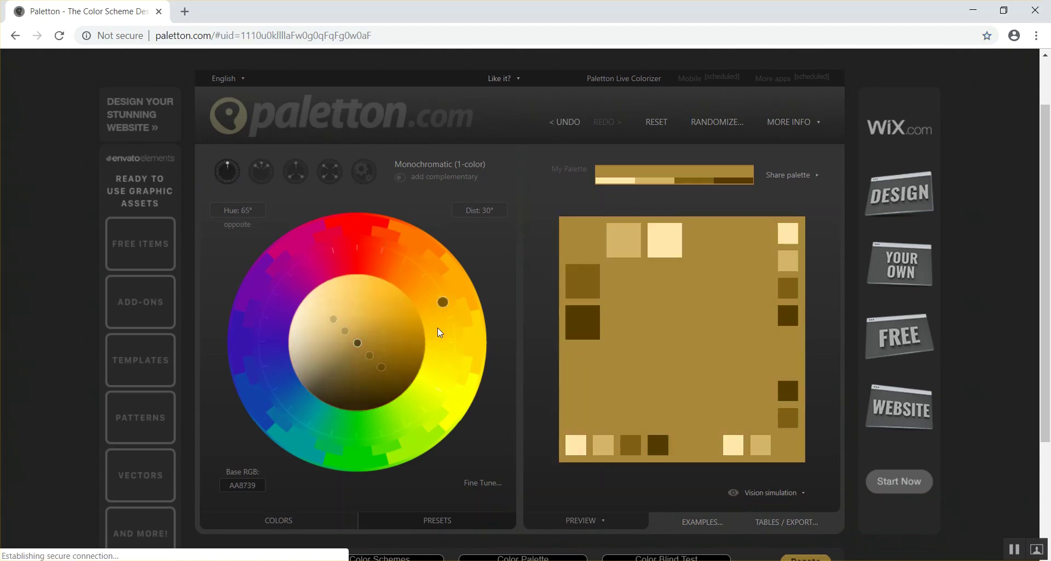
{"action": "left_click", "coordinate": [439, 393]}
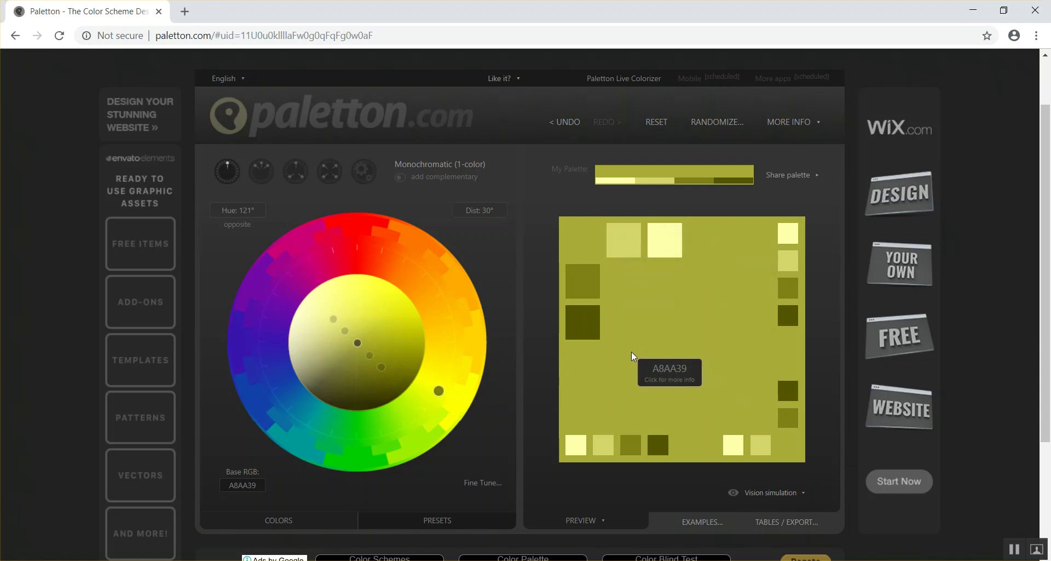
{"action": "left_click", "coordinate": [457, 398]}
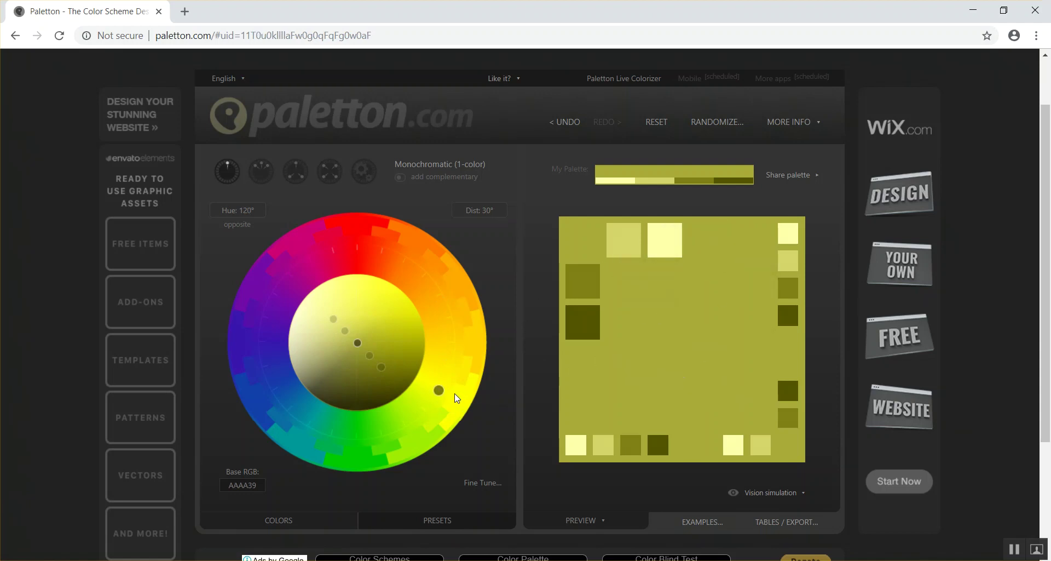
Step: Change the palette to the adjacent three-color scheme and try base hues of 351° and 262°
{"action": "left_click", "coordinate": [263, 178]}
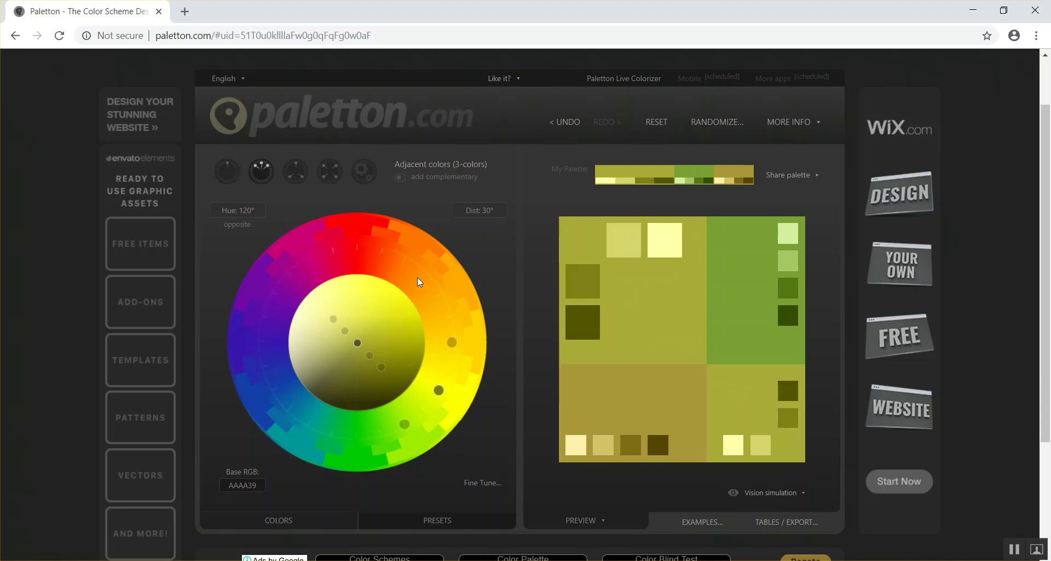
{"action": "left_click", "coordinate": [344, 252]}
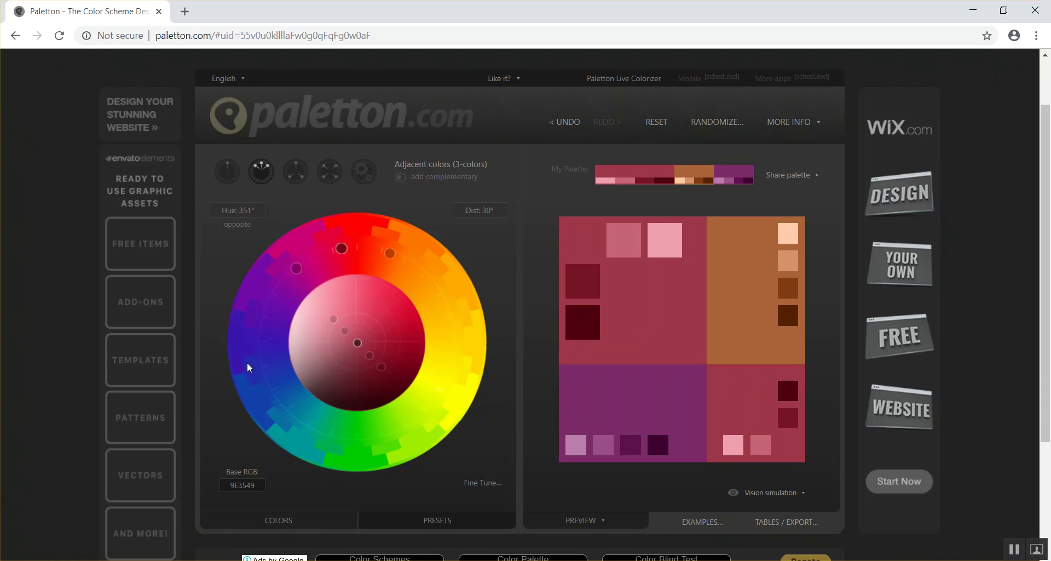
{"action": "left_click", "coordinate": [261, 359]}
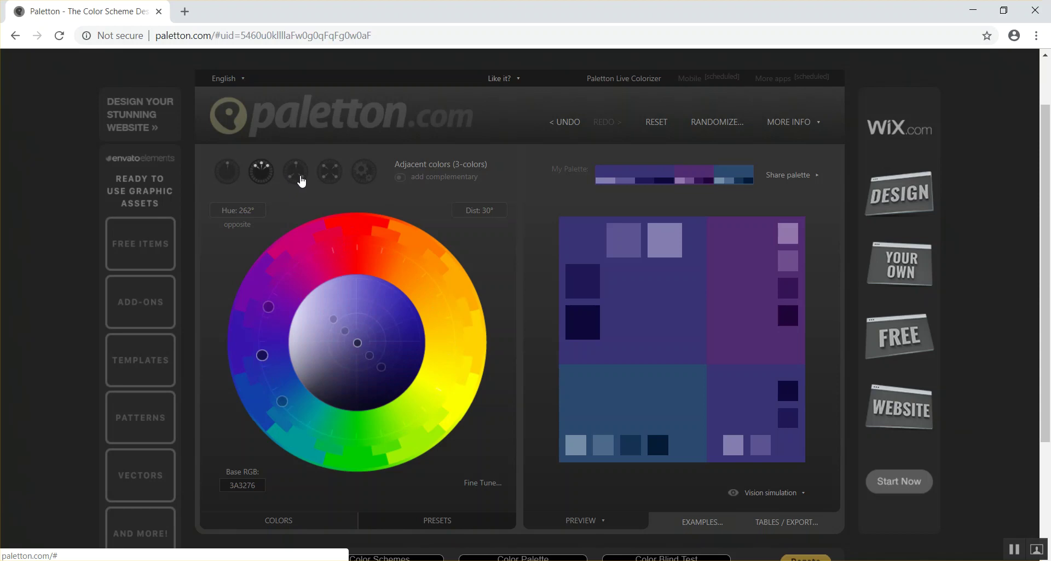
Step: Change the palette to the three-color triad scheme and try several base hues, settling on 137°
{"action": "left_click", "coordinate": [296, 172]}
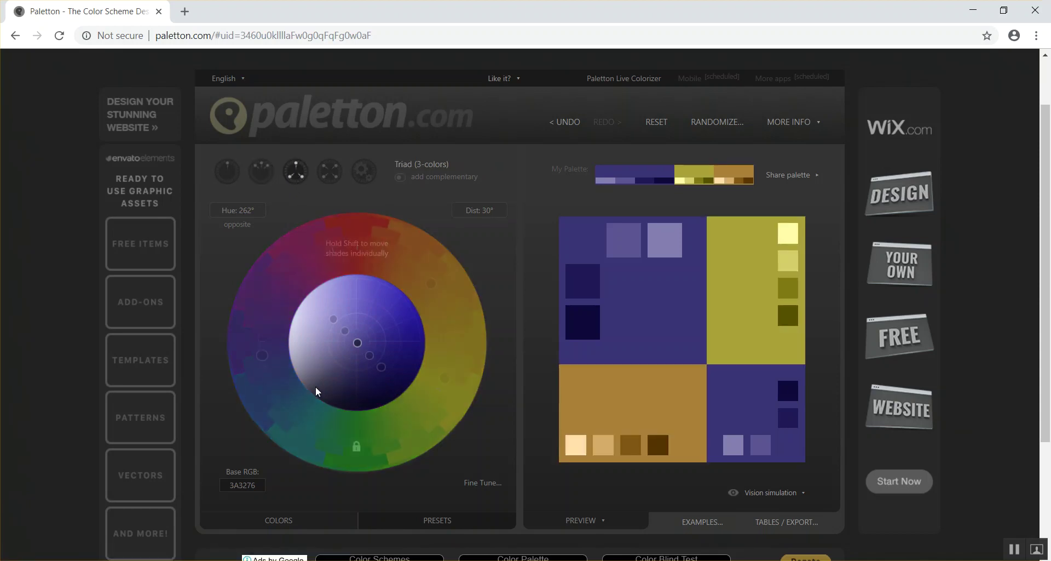
{"action": "left_click_drag", "start_coordinate": [256, 351], "coordinate": [248, 344]}
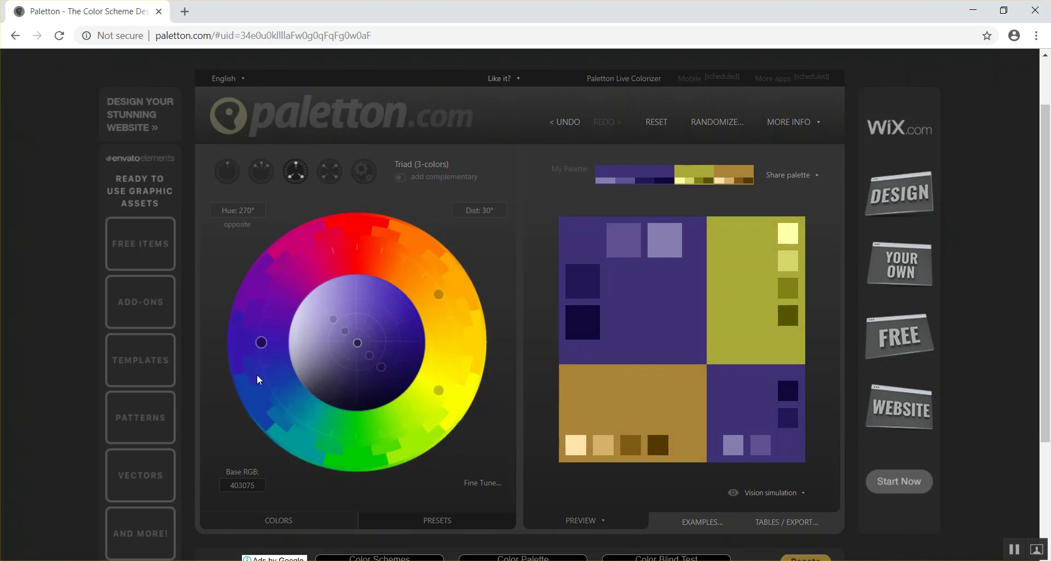
{"action": "left_click_drag", "start_coordinate": [267, 416], "coordinate": [271, 411]}
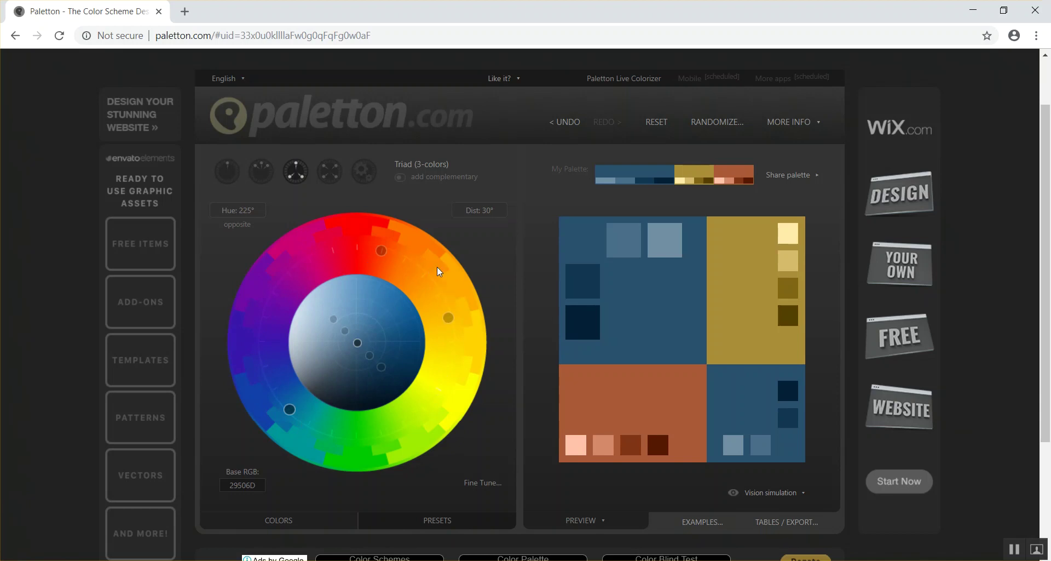
{"action": "left_click", "coordinate": [427, 417]}
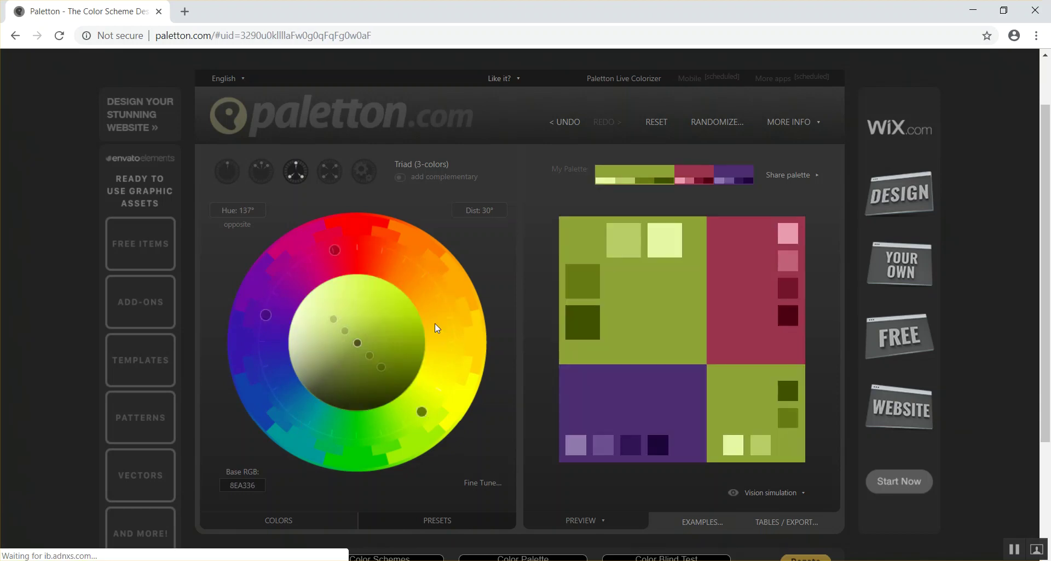
Step: Preview the triad palette on the example white web page, then close the examples
{"action": "scroll", "coordinate": [596, 305], "scroll_direction": "down", "scroll_amount": 1}
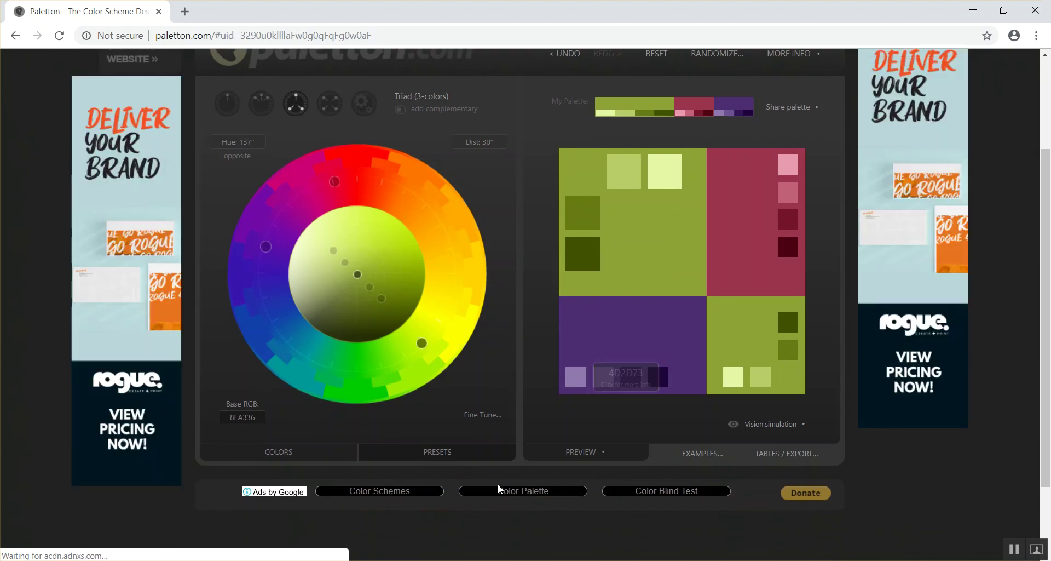
{"action": "scroll", "coordinate": [720, 315], "scroll_direction": "up", "scroll_amount": 2}
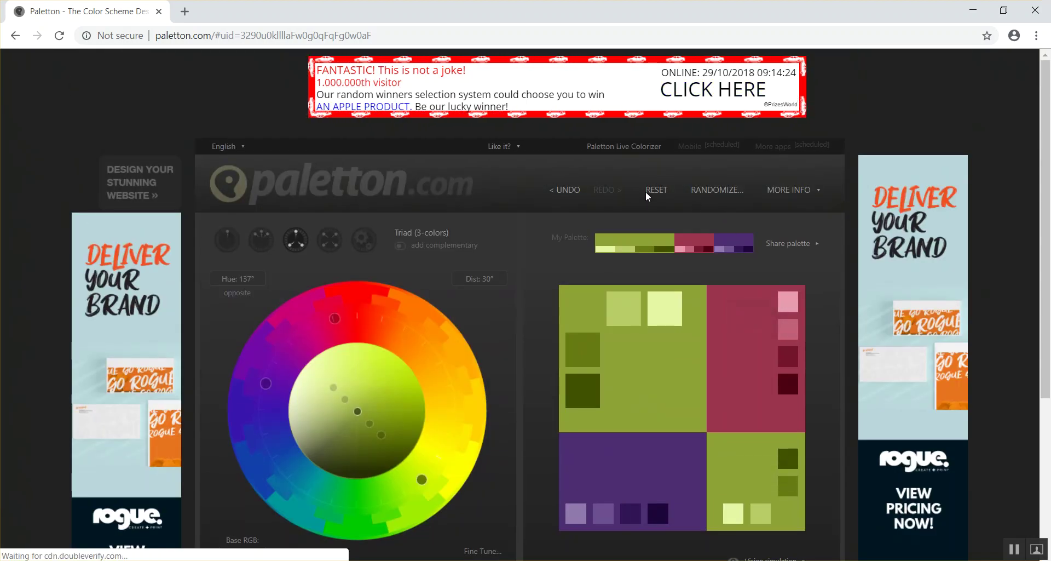
{"action": "scroll", "coordinate": [649, 211], "scroll_direction": "down", "scroll_amount": 1}
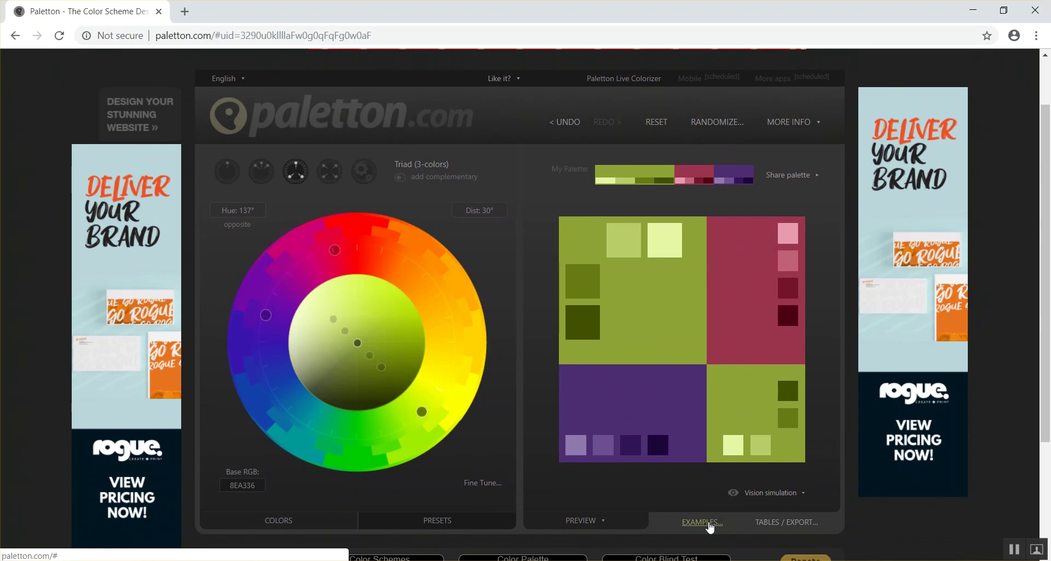
{"action": "left_click", "coordinate": [703, 522]}
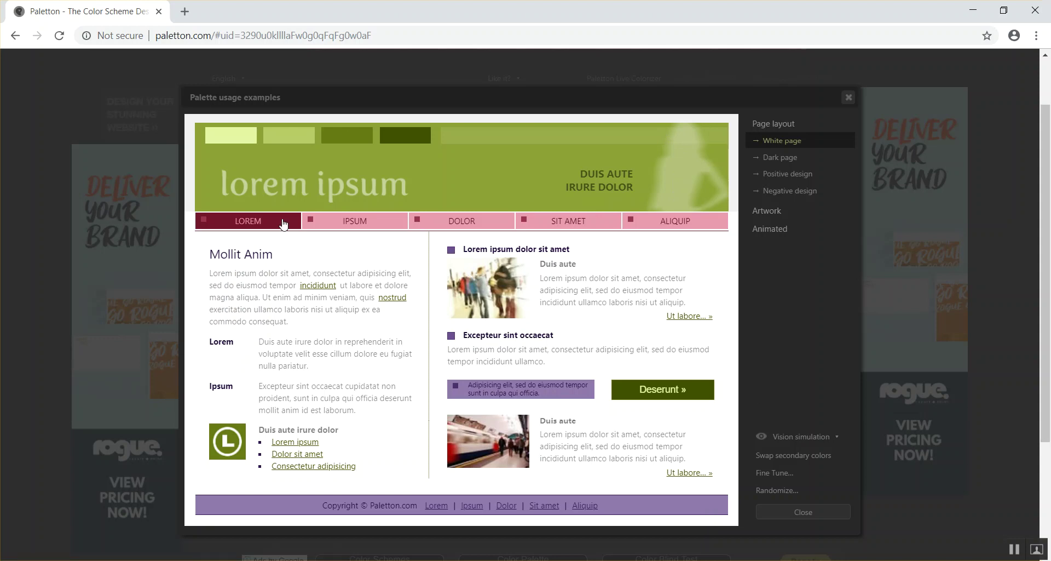
{"action": "left_click", "coordinate": [848, 97]}
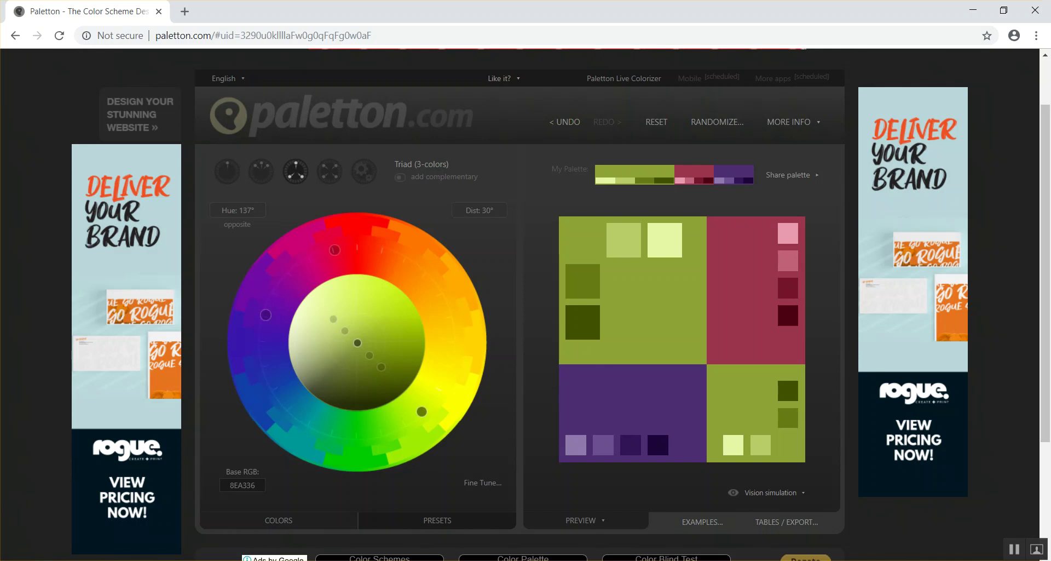
Step: Switch back to Photoshop and fill the selected canvas with the blue foreground color
{"action": "key", "text": "alt+Tab"}
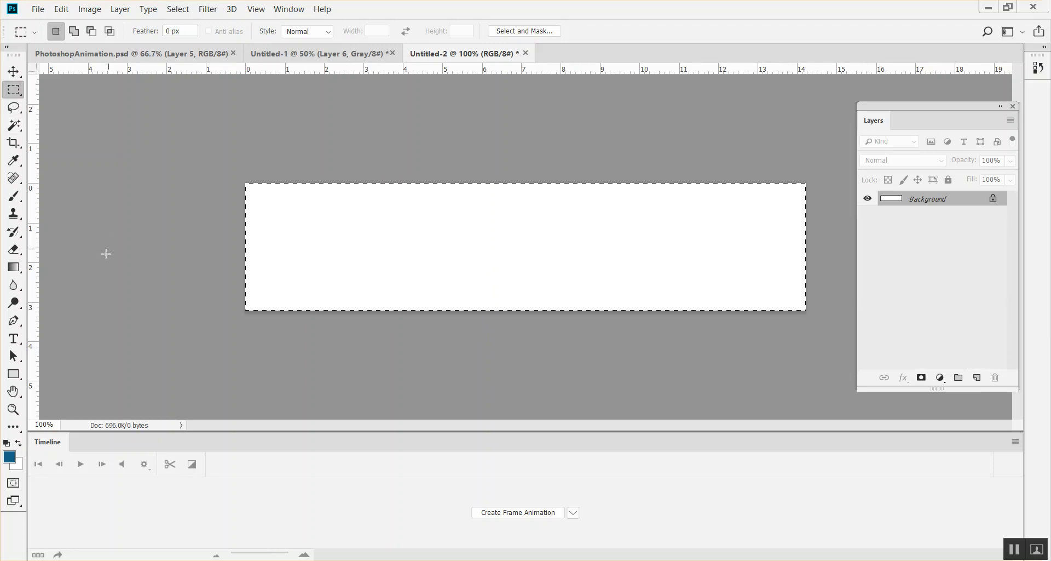
{"action": "left_click", "coordinate": [61, 9]}
{"action": "left_click", "coordinate": [108, 219]}
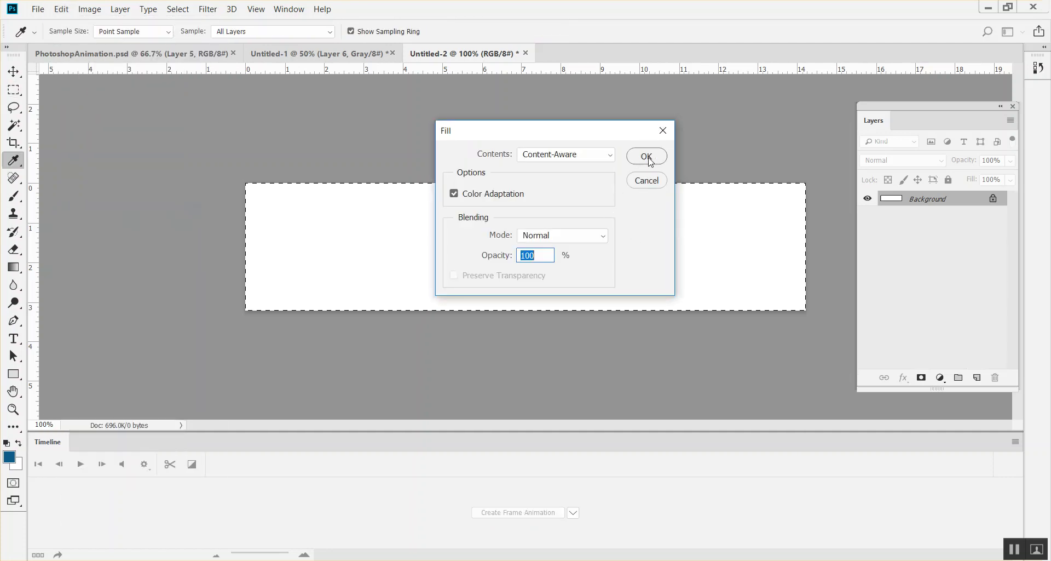
{"action": "left_click", "coordinate": [588, 155]}
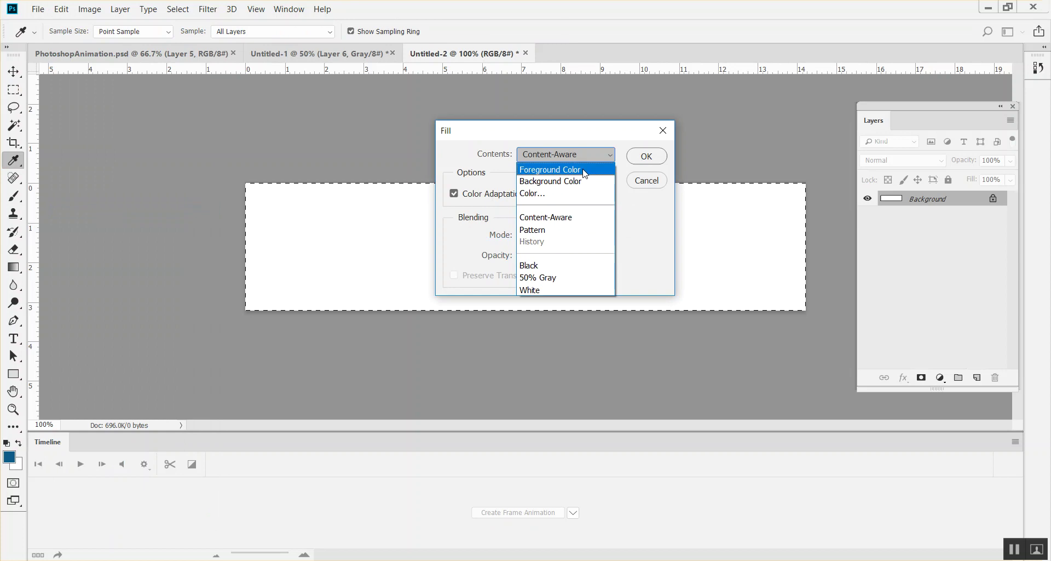
{"action": "left_click", "coordinate": [588, 169]}
{"action": "left_click", "coordinate": [645, 156]}
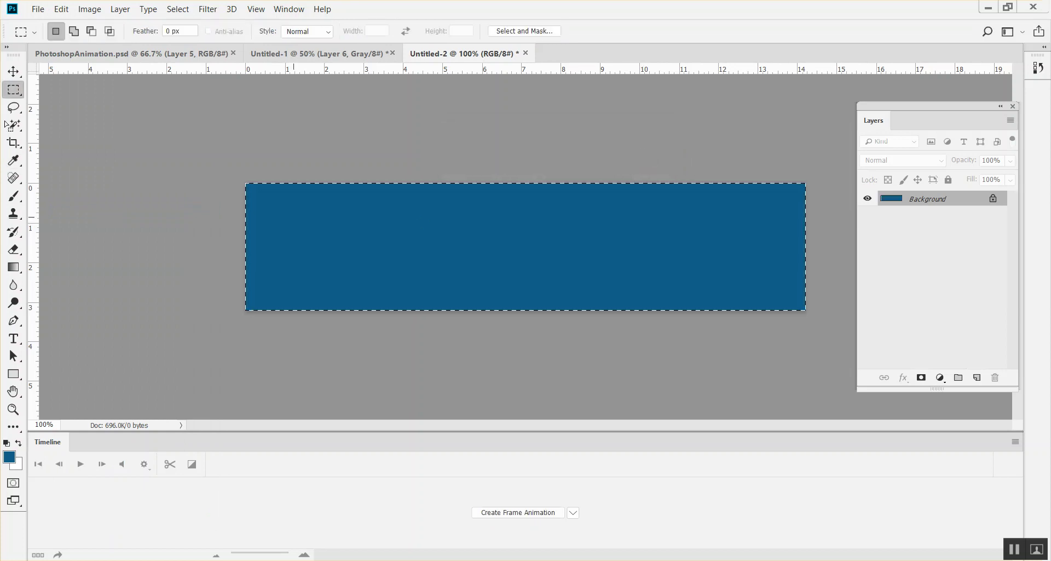
Step: Add a new empty layer above the background and rename the background layer to bg
{"action": "left_click", "coordinate": [975, 377]}
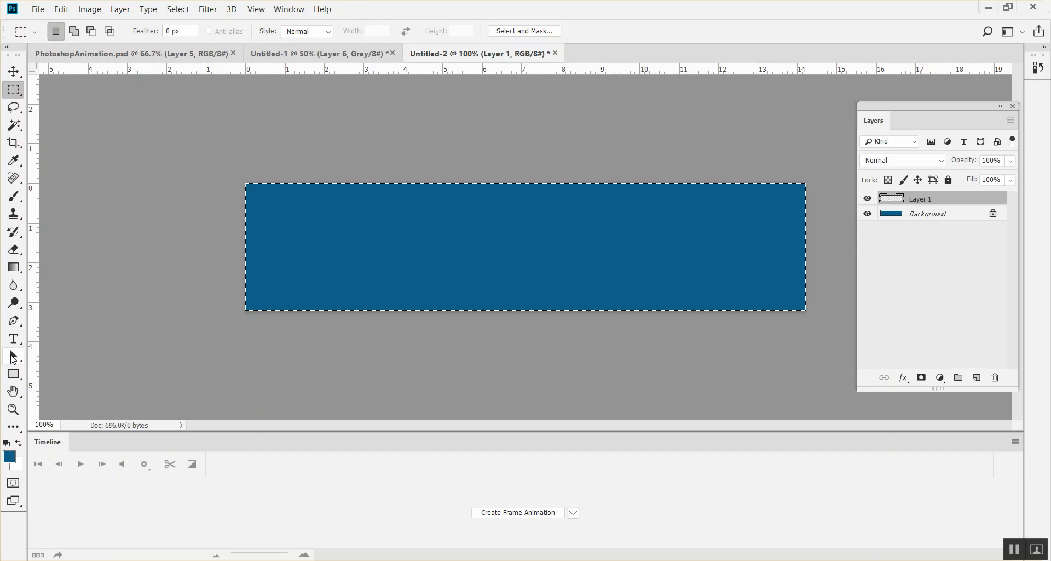
{"action": "left_click", "coordinate": [950, 215]}
{"action": "double_click", "coordinate": [950, 216]}
{"action": "type", "text": "bg"}
{"action": "key", "text": "Return"}
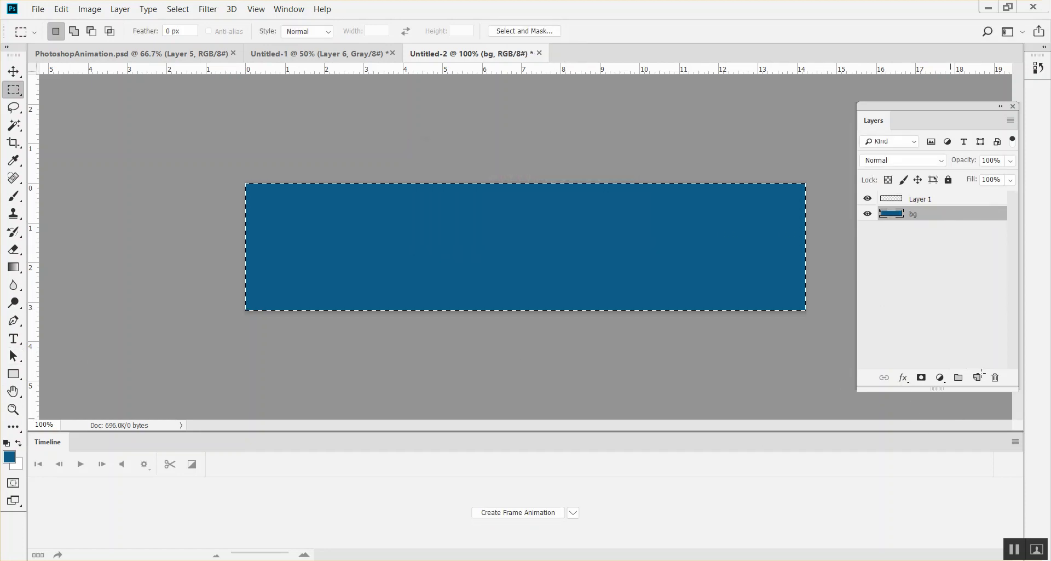
Step: Deselect the canvas and draw a rectangular selection about 1.9 in square on the left part of the blue banner
{"action": "right_click", "coordinate": [22, 93]}
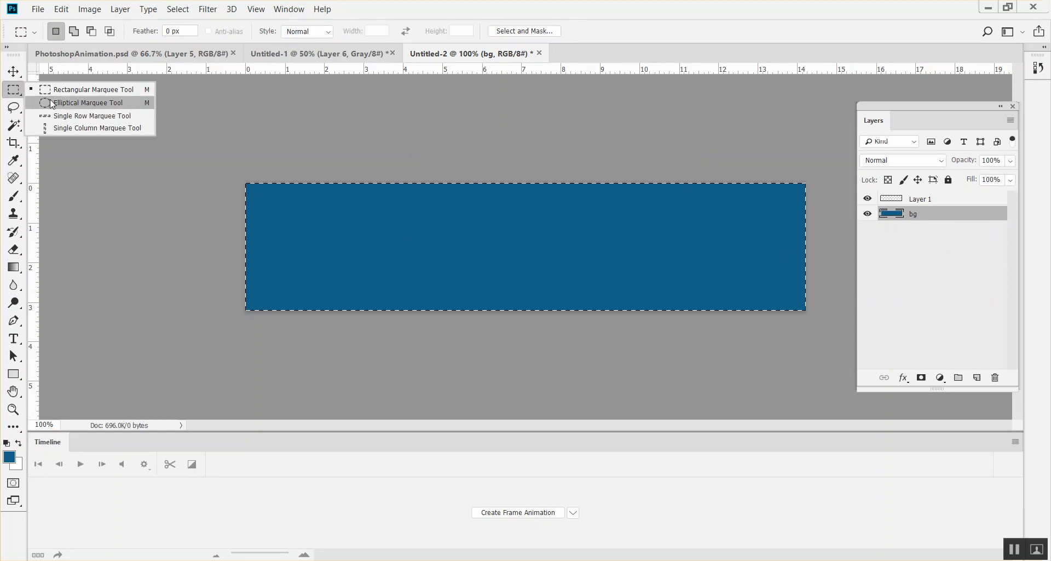
{"action": "left_click", "coordinate": [59, 96]}
{"action": "left_click", "coordinate": [340, 215]}
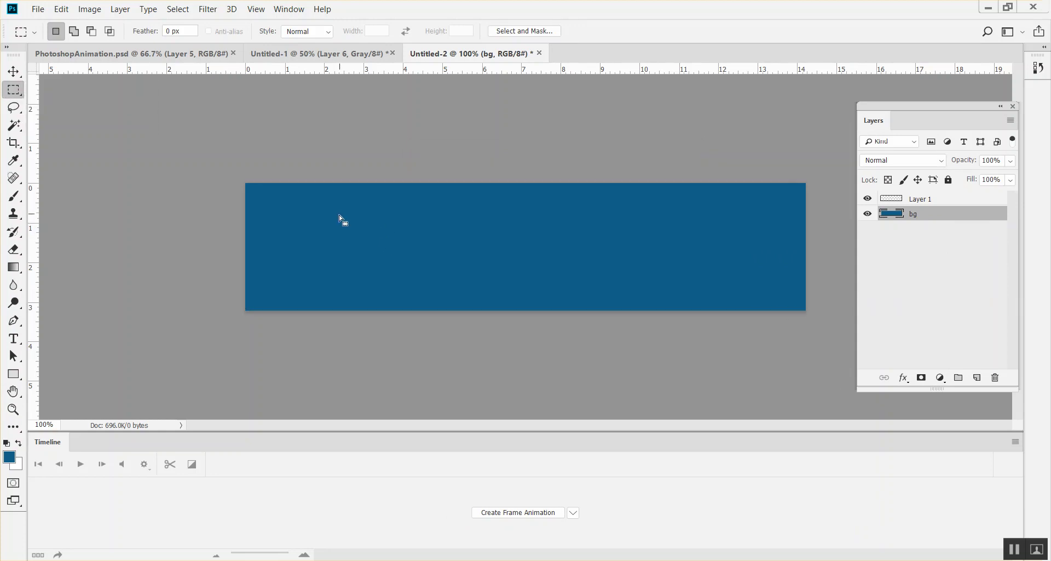
{"action": "left_click_drag", "start_coordinate": [330, 212], "coordinate": [410, 286]}
Step: Swap the foreground and background colors and change the foreground color from white to a golden yellow
{"action": "left_click", "coordinate": [21, 446]}
{"action": "left_click", "coordinate": [10, 456]}
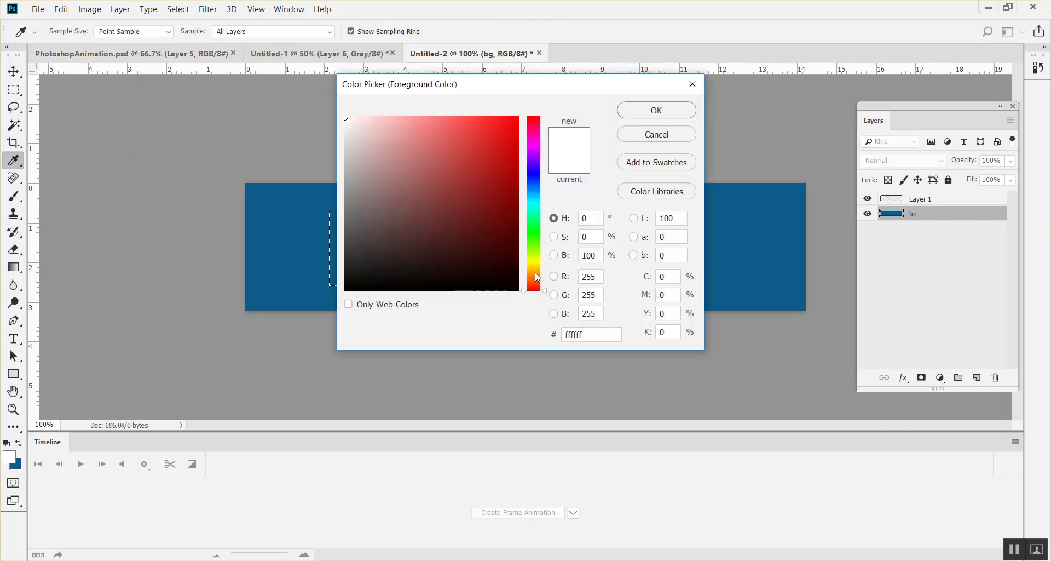
{"action": "type", "text": "ffe400"}
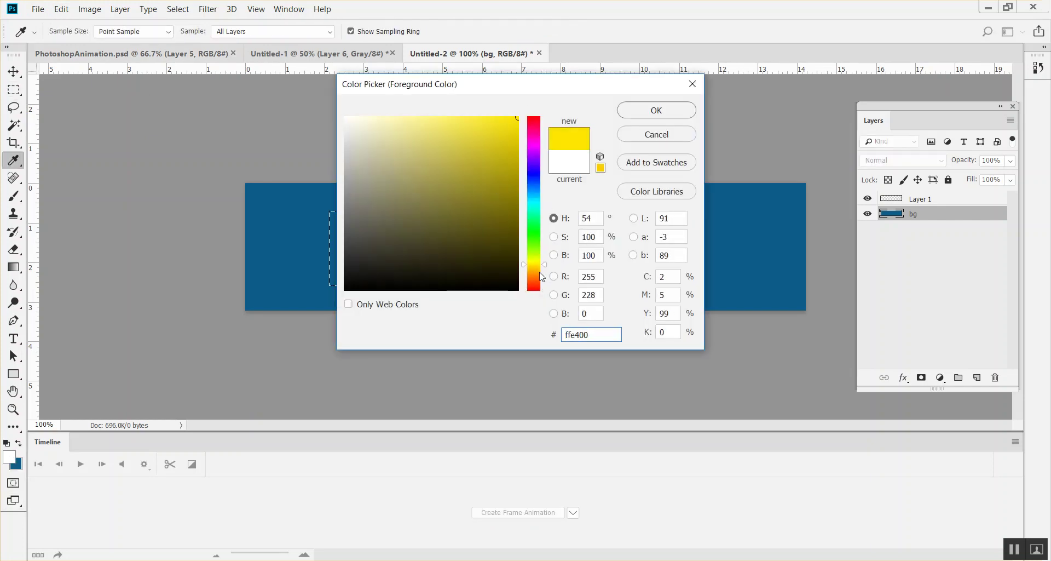
{"action": "left_click_drag", "start_coordinate": [543, 272], "coordinate": [547, 269]}
{"action": "left_click", "coordinate": [636, 110]}
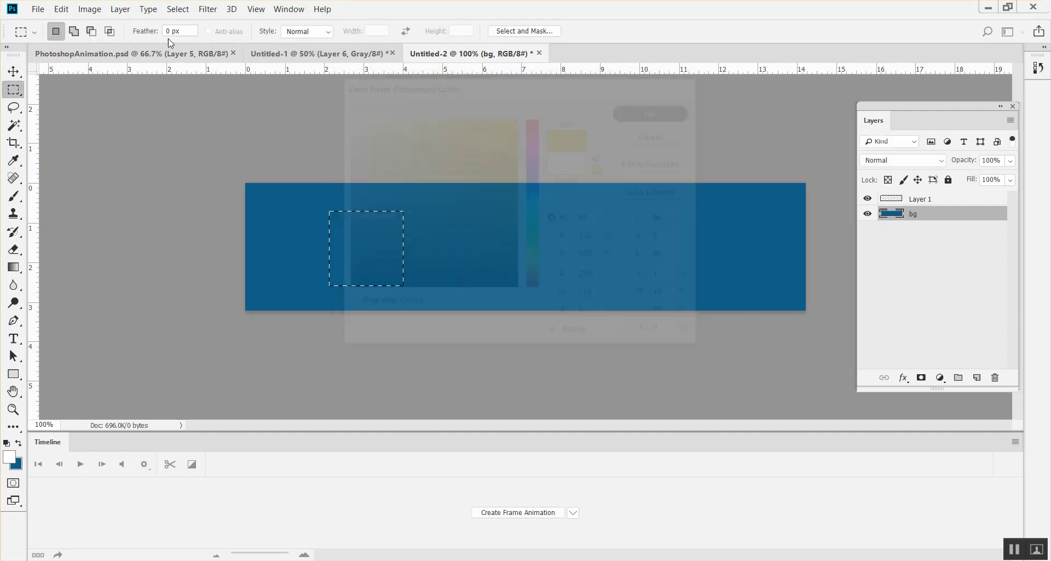
Step: Fill the square selection on the bg layer with the yellow foreground color
{"action": "left_click", "coordinate": [60, 10]}
{"action": "left_click", "coordinate": [99, 213]}
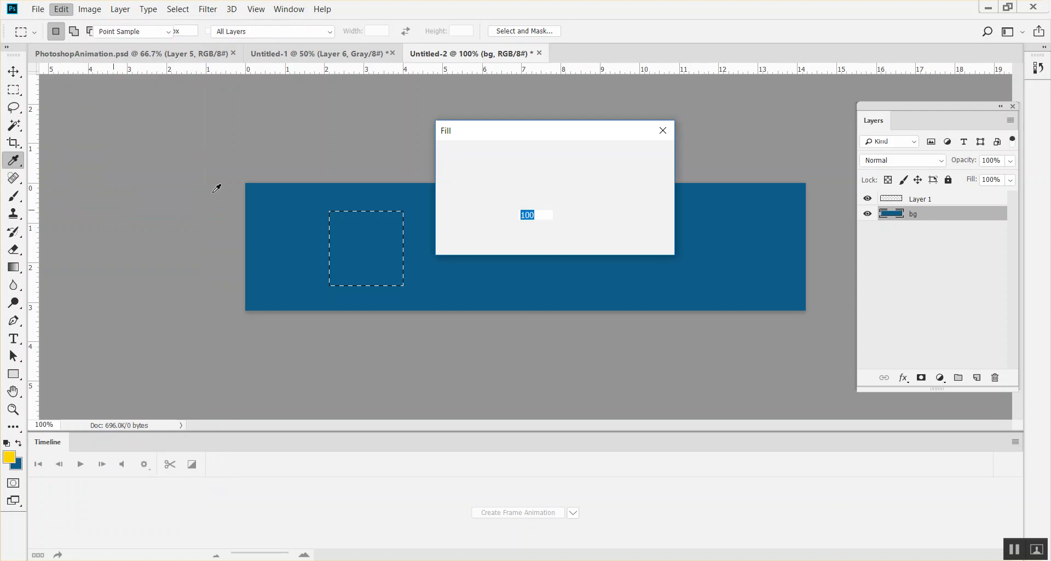
{"action": "left_click", "coordinate": [664, 158]}
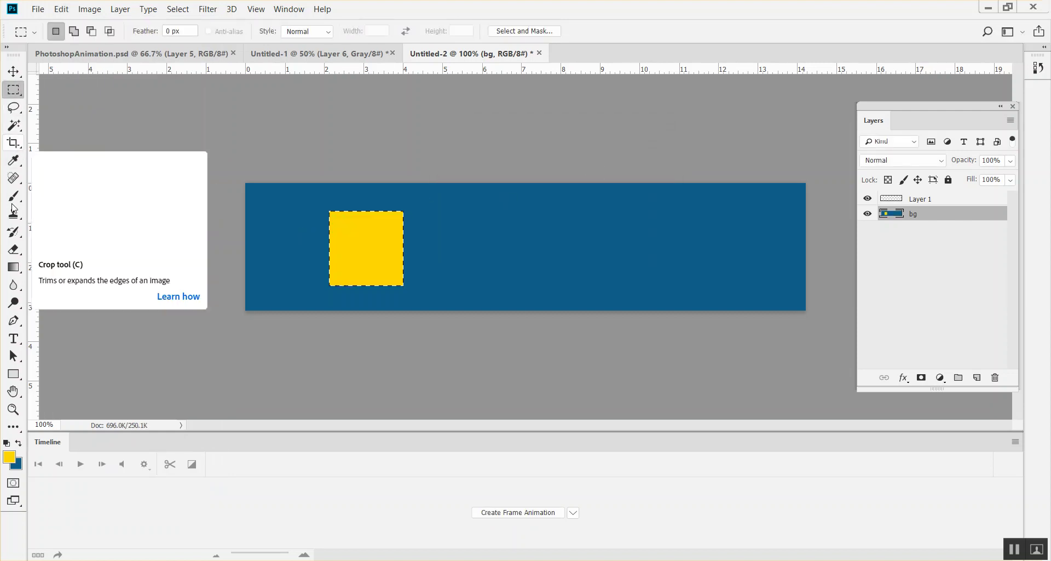
Step: Try to cut a thin diagonal strip out of the yellow square on the bg layer with the Polygonal Lasso
{"action": "left_click", "coordinate": [14, 107]}
{"action": "left_click", "coordinate": [60, 121]}
{"action": "left_click", "coordinate": [397, 202]}
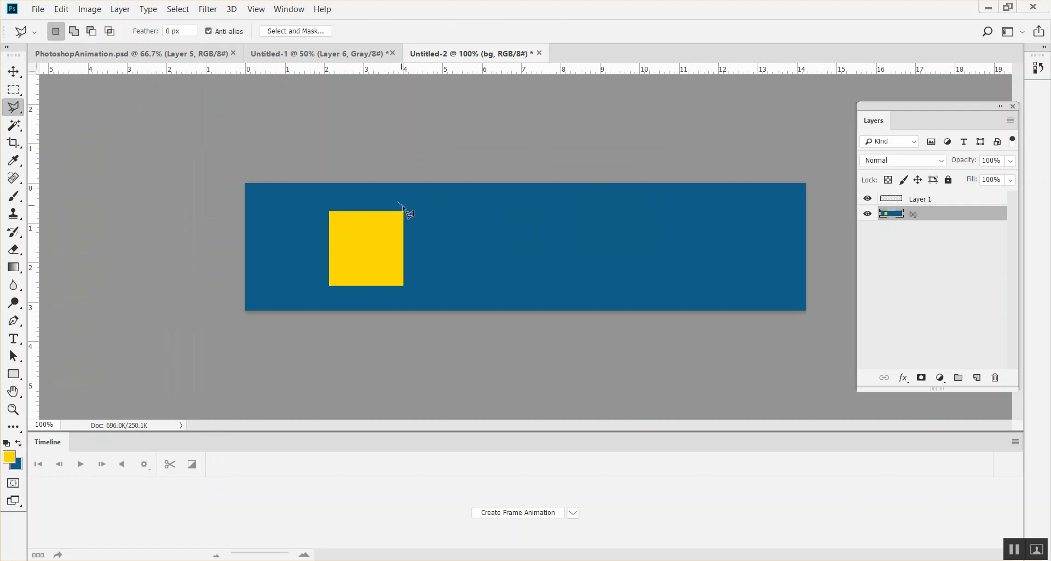
{"action": "left_click", "coordinate": [317, 290], "text": "shift"}
{"action": "left_click", "coordinate": [332, 290], "text": "shift"}
{"action": "double_click", "coordinate": [456, 214], "text": "shift"}
{"action": "key", "text": "Delete"}
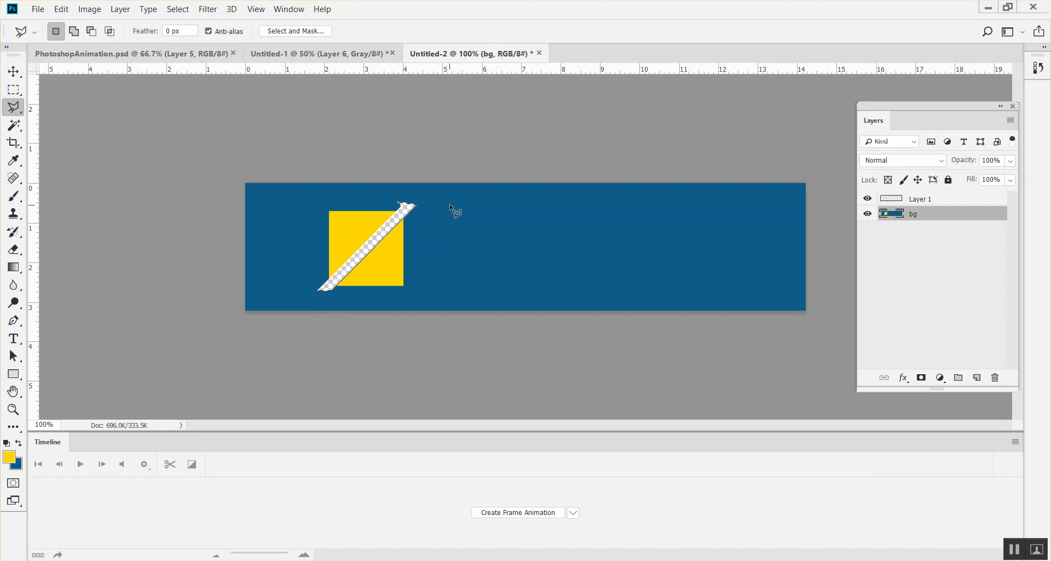
Step: Undo the strip deletion, the lasso selection and the yellow fill on the bg layer, going back to the square selection
{"action": "key", "text": "ctrl+z"}
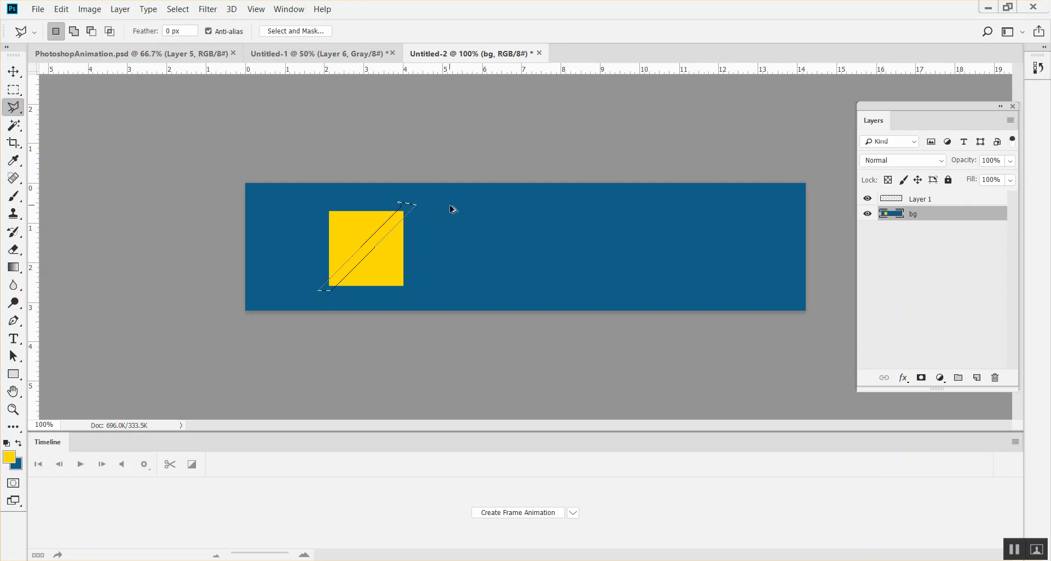
{"action": "key", "text": "ctrl+alt+z"}
{"action": "key", "text": "ctrl+alt+z"}
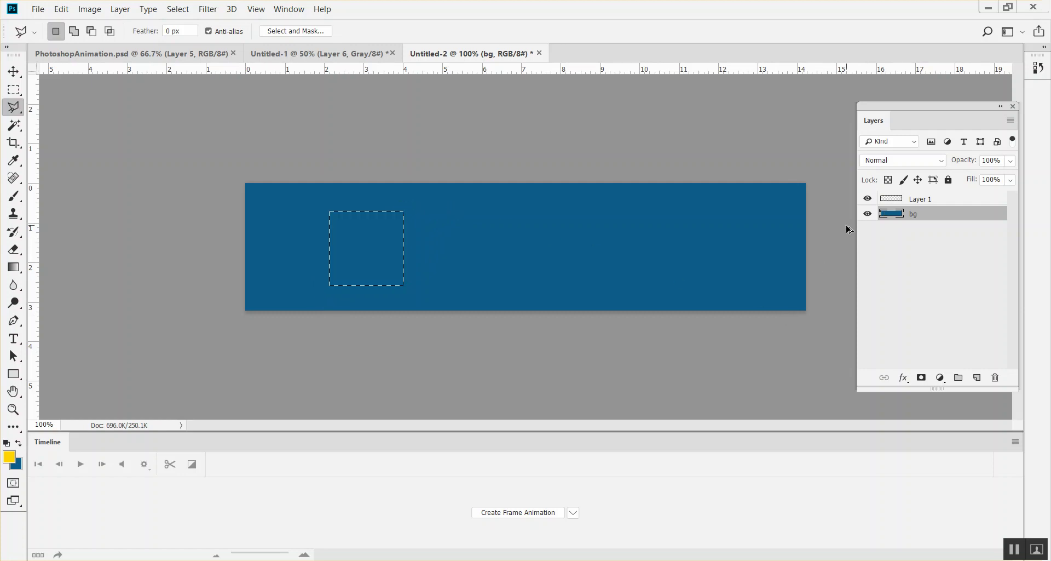
Step: Fill the square selection with the yellow foreground color on Layer 1
{"action": "left_click", "coordinate": [945, 200]}
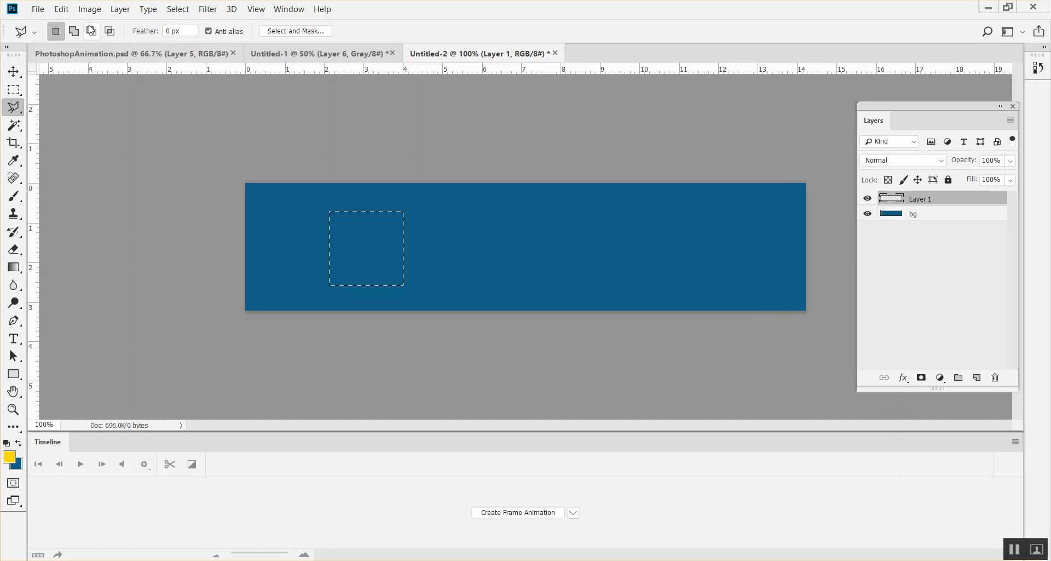
{"action": "left_click", "coordinate": [62, 10]}
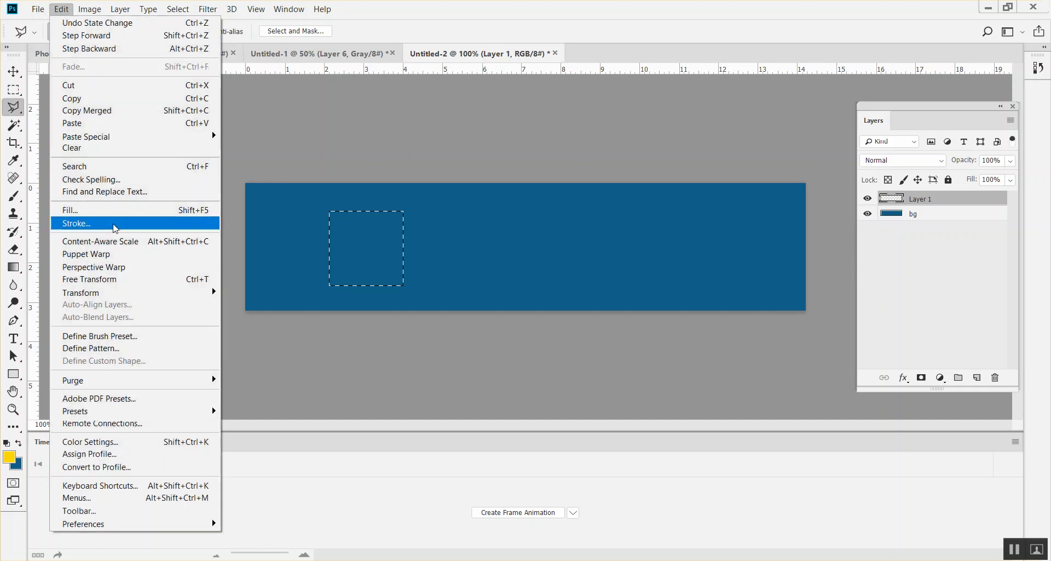
{"action": "left_click", "coordinate": [118, 211]}
{"action": "left_click", "coordinate": [641, 155]}
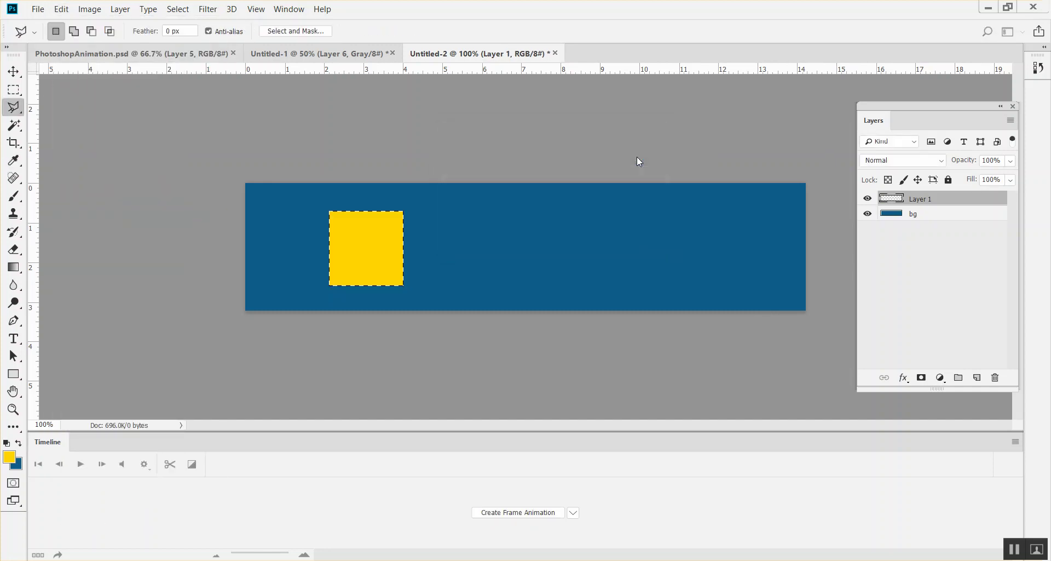
Step: Select a thin diagonal strip from the upper-right to the lower-left corner of the yellow square and delete it from Layer 1
{"action": "left_click", "coordinate": [408, 200]}
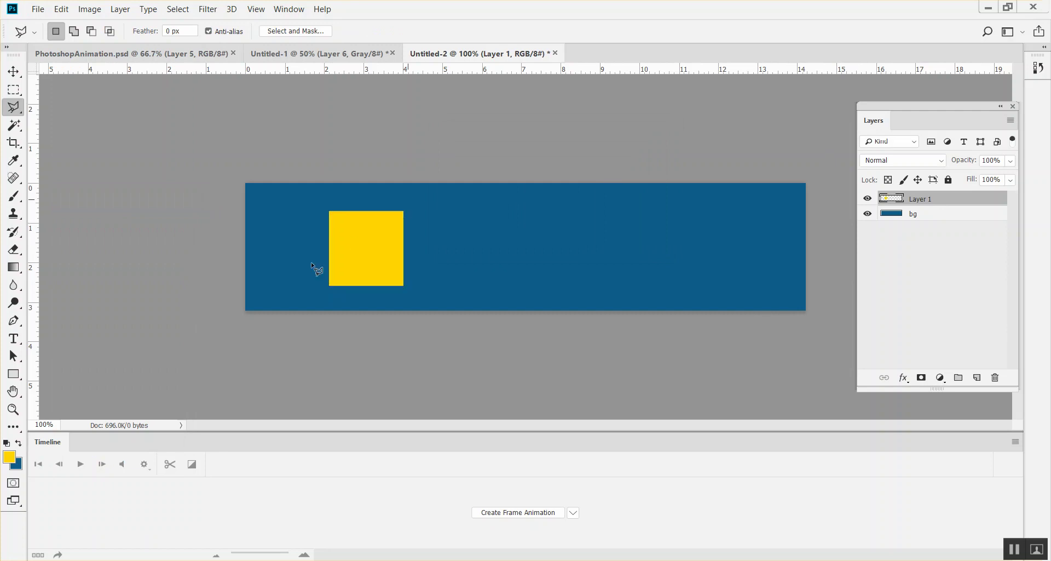
{"action": "left_click", "coordinate": [320, 288], "text": "shift"}
{"action": "left_click", "coordinate": [333, 289], "text": "shift"}
{"action": "double_click", "coordinate": [423, 209], "text": "shift"}
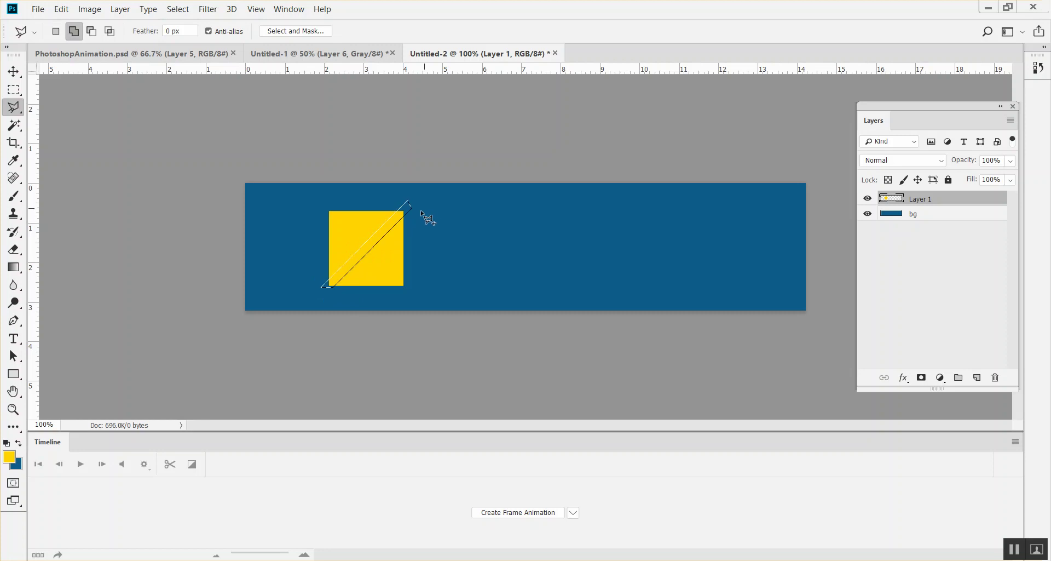
{"action": "key", "text": "Delete"}
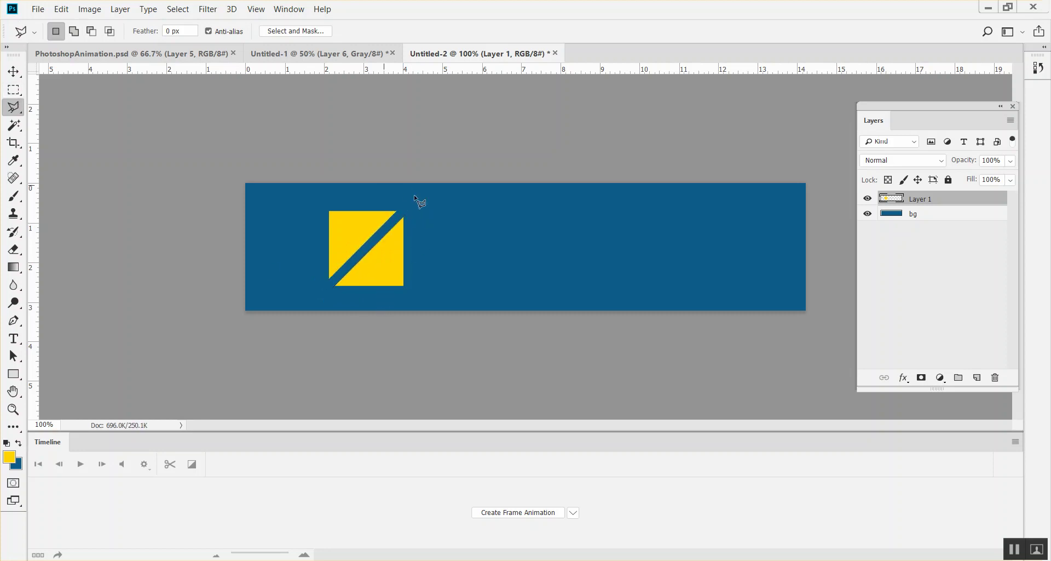
Step: Outline the lower-right yellow triangle with a Polygonal Lasso selection
{"action": "left_click", "coordinate": [408, 209]}
{"action": "left_click", "coordinate": [319, 293]}
{"action": "left_click", "coordinate": [427, 294]}
{"action": "double_click", "coordinate": [421, 220]}
Step: Transfer the selected triangle to its own new layer and reposition it beside the upper-left triangle, keeping the diagonal gap
{"action": "key", "text": "v"}
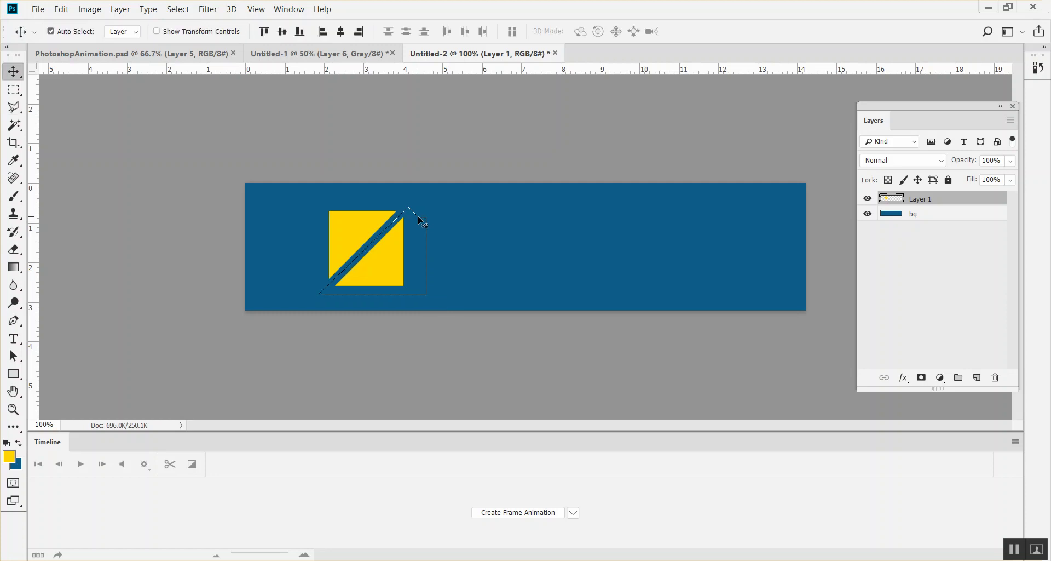
{"action": "key", "text": "Up"}
{"action": "key", "text": "Down"}
{"action": "key", "text": "ctrl"}
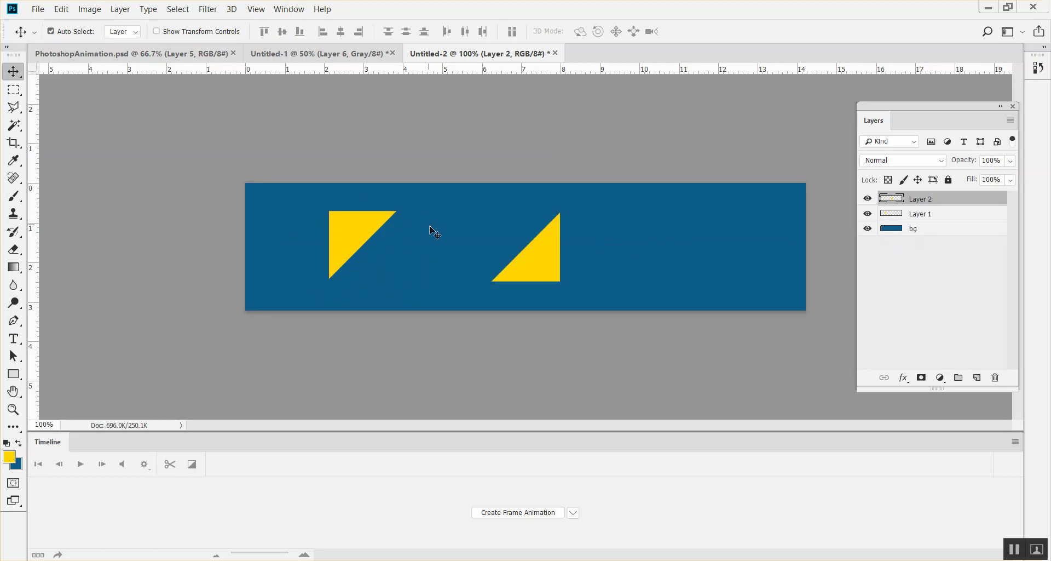
{"action": "left_click_drag", "start_coordinate": [533, 264], "coordinate": [377, 276]}
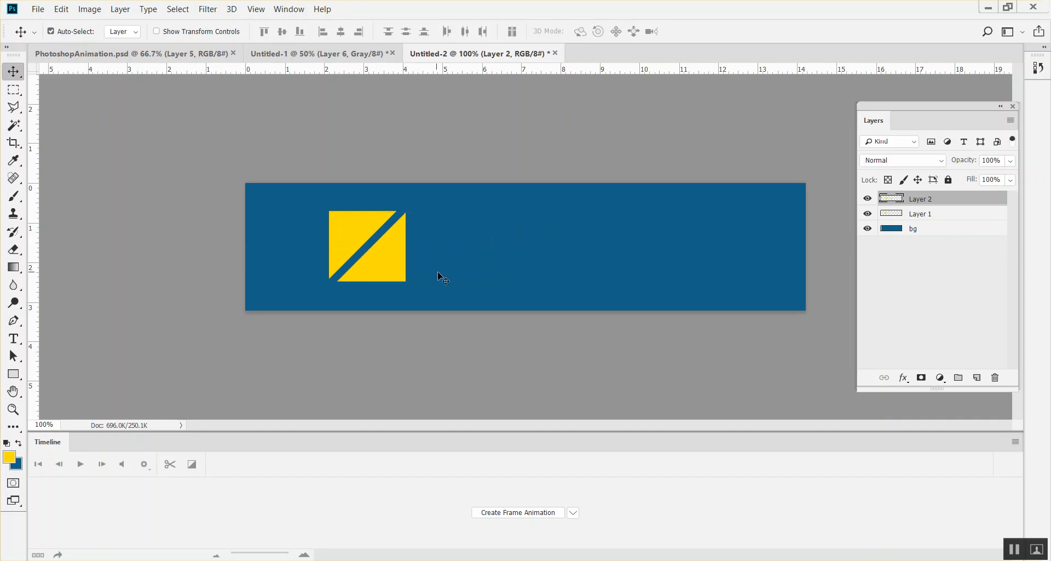
Step: Recolor the triangle on Layer 2 to orange with a Hue/Saturation adjustment, setting the hue to -20
{"action": "left_click", "coordinate": [93, 12]}
{"action": "mouse_move", "coordinate": [164, 42]}
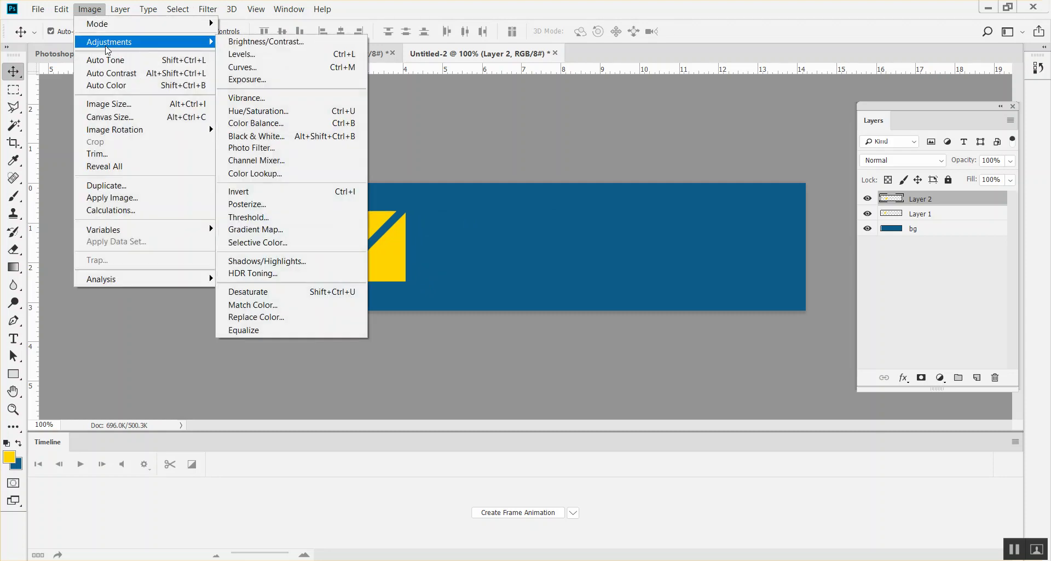
{"action": "left_click", "coordinate": [293, 113]}
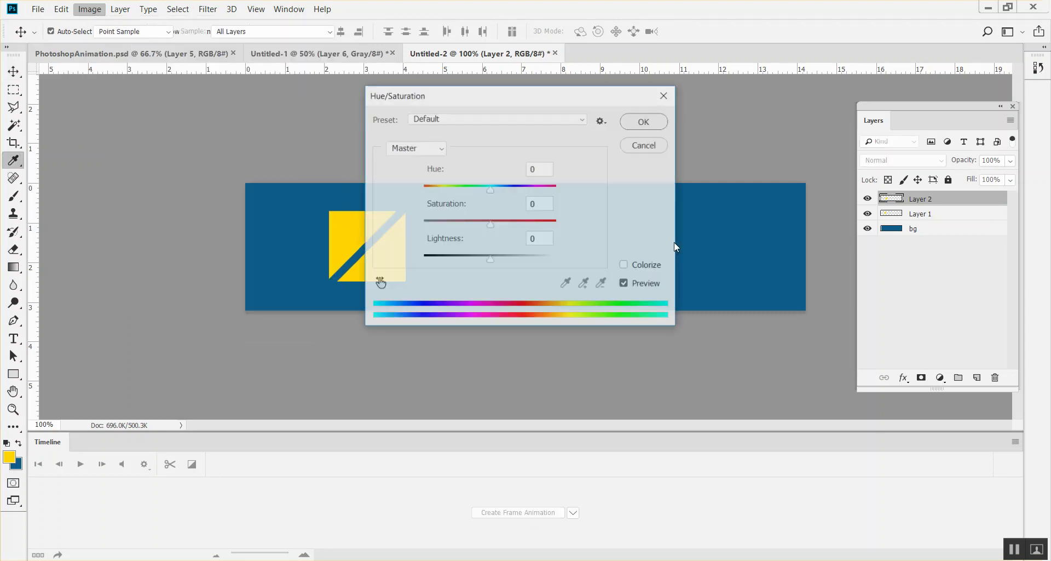
{"action": "left_click_drag", "start_coordinate": [554, 98], "coordinate": [694, 175]}
{"action": "left_click_drag", "start_coordinate": [636, 268], "coordinate": [624, 270]}
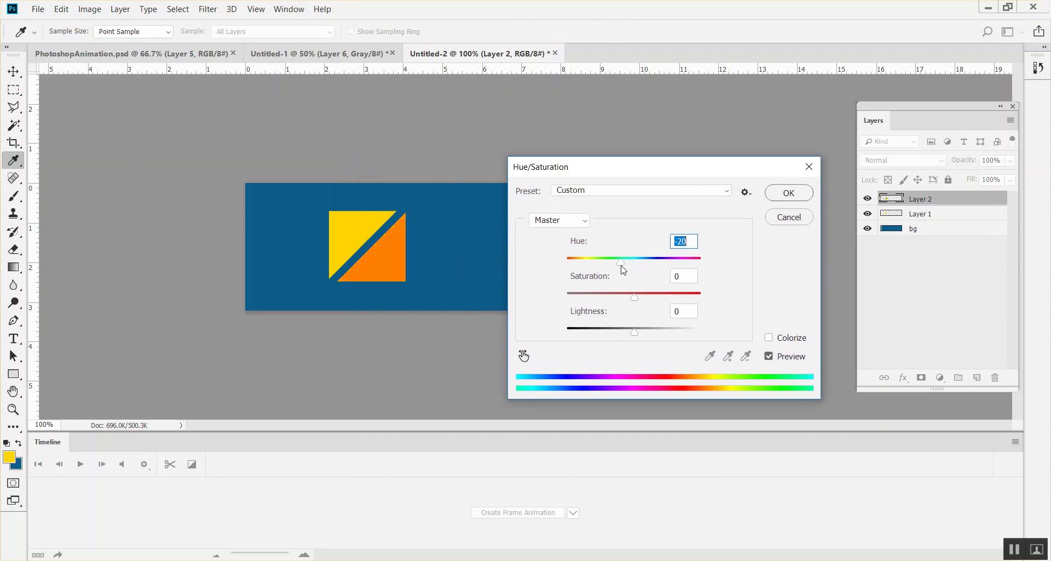
{"action": "left_click", "coordinate": [794, 191]}
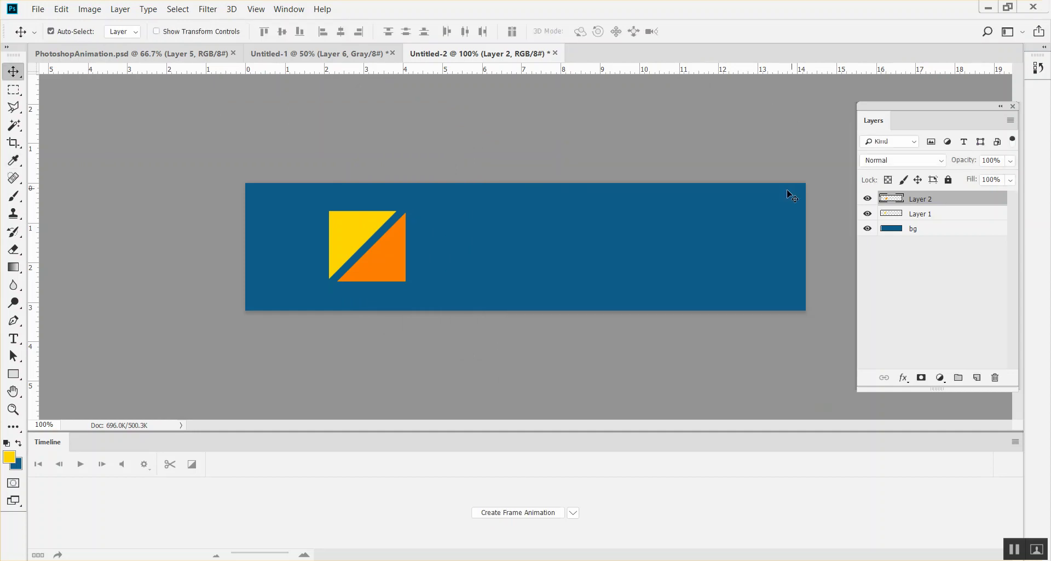
Step: Select Layer 2 and Layer 1 together and move both triangles about 1.25 in to the left on the banner
{"action": "left_click", "coordinate": [922, 214], "text": "shift"}
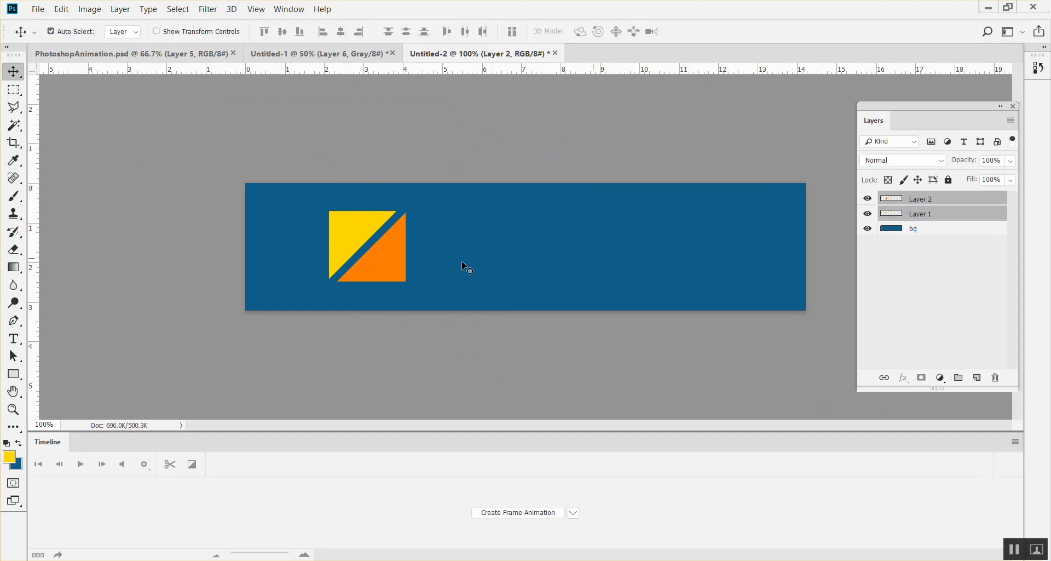
{"action": "left_click", "coordinate": [323, 248]}
{"action": "left_click_drag", "start_coordinate": [323, 248], "coordinate": [273, 248]}
Step: Hide and show Layer 2 and then Layer 1 to check which triangle each layer holds
{"action": "left_click", "coordinate": [867, 198]}
{"action": "left_click", "coordinate": [868, 199]}
{"action": "left_click", "coordinate": [867, 214]}
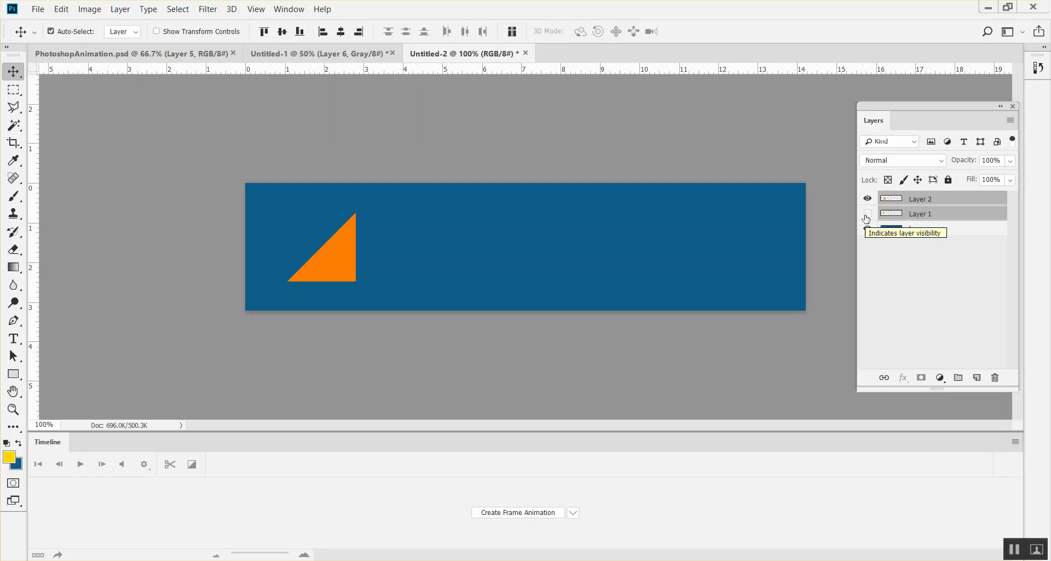
{"action": "left_click", "coordinate": [868, 213]}
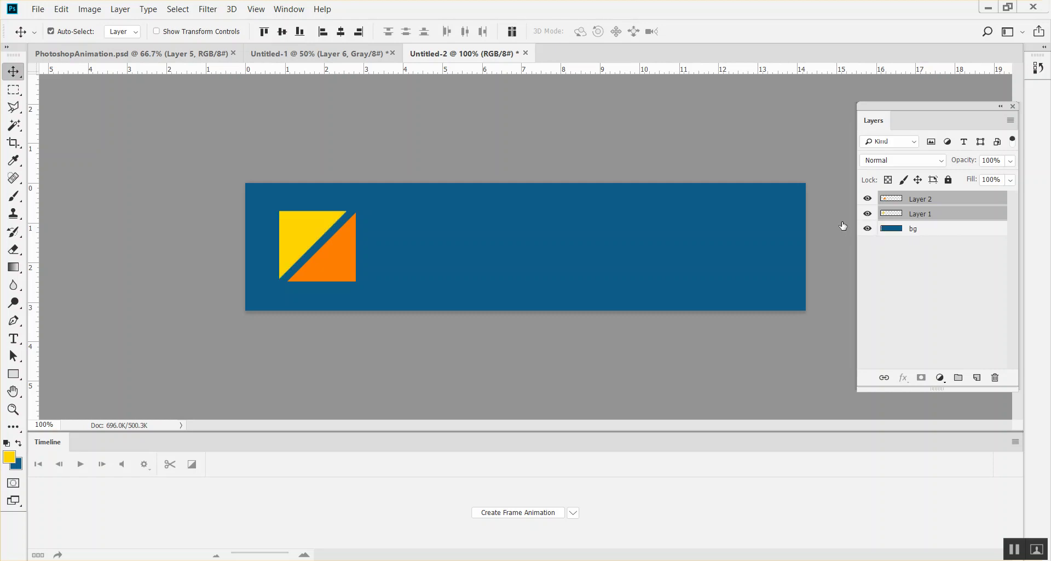
Step: Add the text AFTER EFFECTS MOTION DEMO beside the triangles and remove MOTION DEMO so it reads AFTER EFFECTS
{"action": "left_click", "coordinate": [13, 338]}
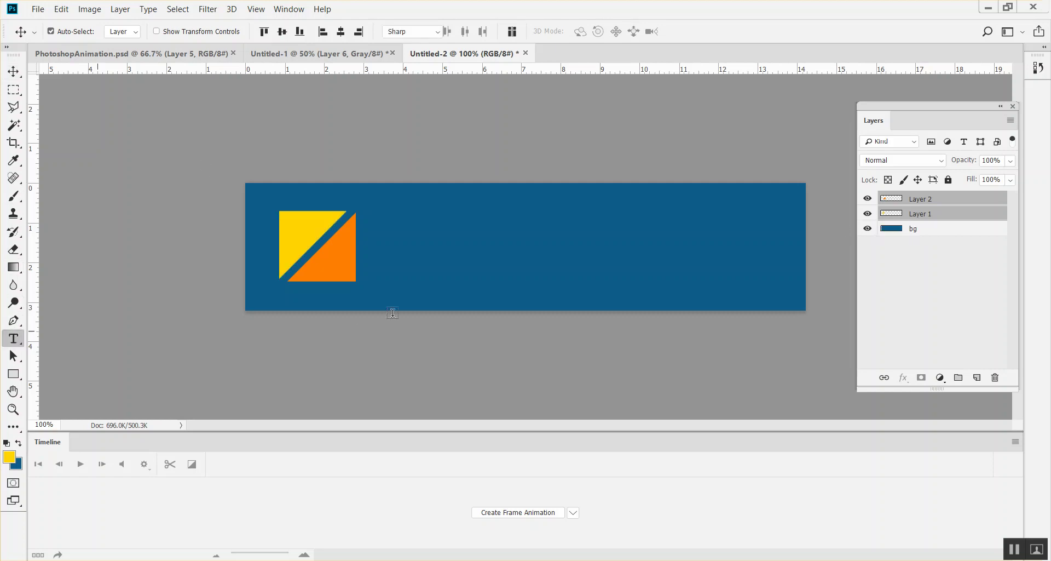
{"action": "left_click", "coordinate": [428, 248]}
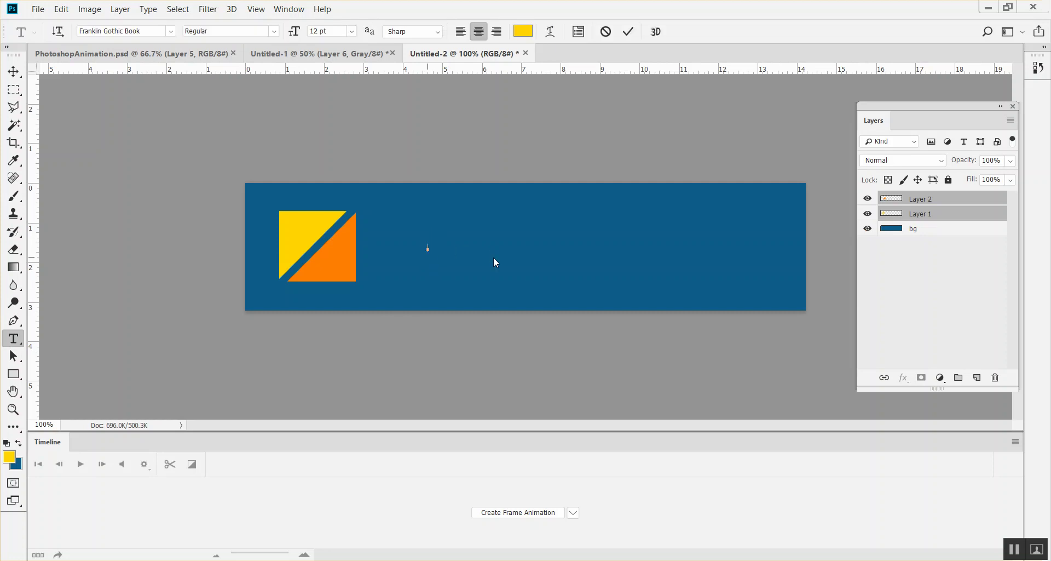
{"action": "type", "text": "AFTER EFFECTS MOTION DEMO"}
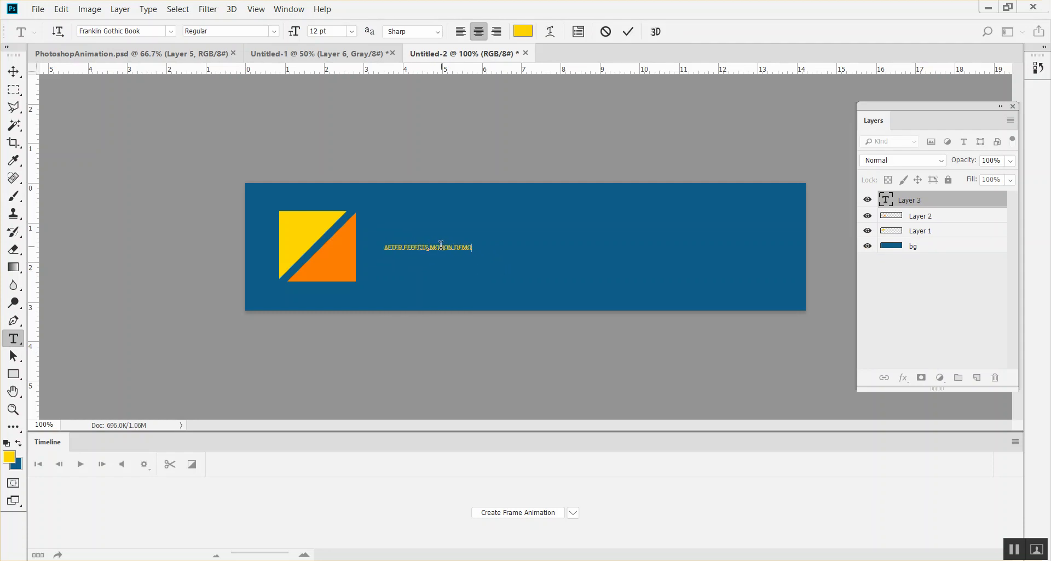
{"action": "left_click_drag", "start_coordinate": [431, 246], "coordinate": [489, 248]}
{"action": "key", "text": "BackSpace"}
{"action": "left_click", "coordinate": [22, 73]}
Step: Scale the AFTER EFFECTS text to about 520.82% and move it to the upper-right part of the banner
{"action": "key", "text": "ctrl+t"}
{"action": "left_click_drag", "start_coordinate": [450, 250], "coordinate": [642, 283]}
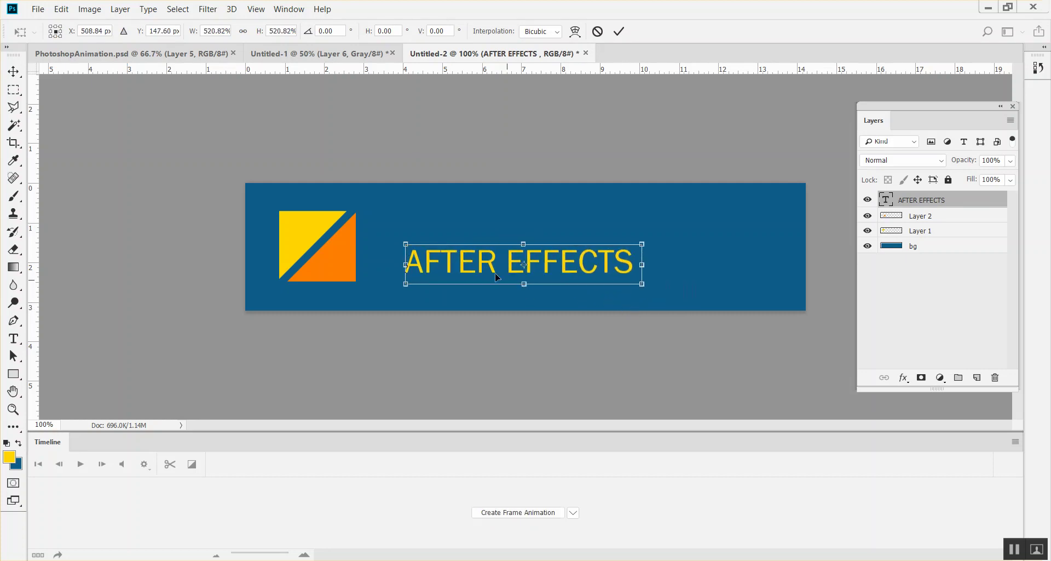
{"action": "left_click_drag", "start_coordinate": [491, 265], "coordinate": [560, 226]}
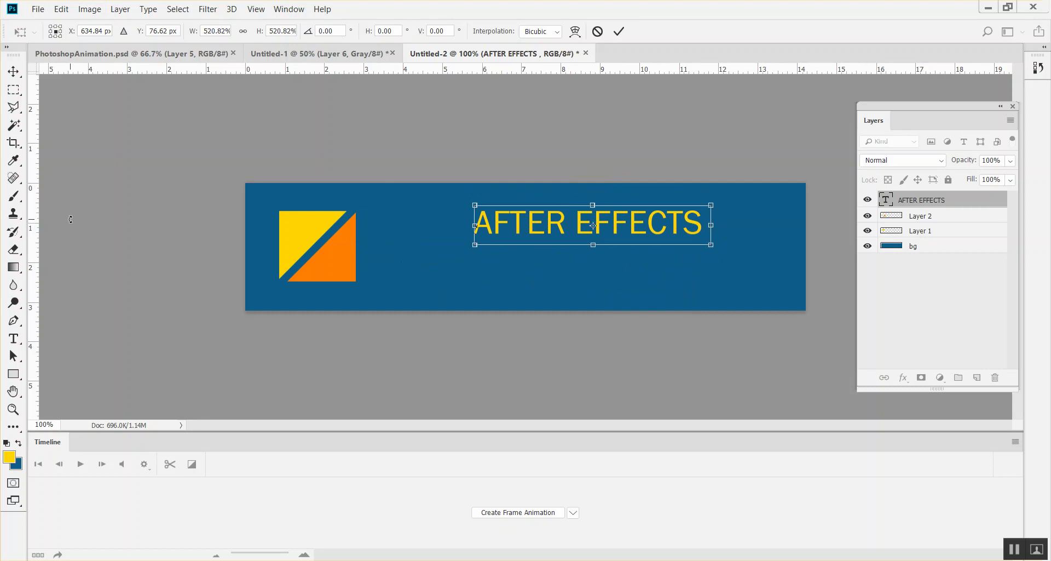
{"action": "key", "text": "Return"}
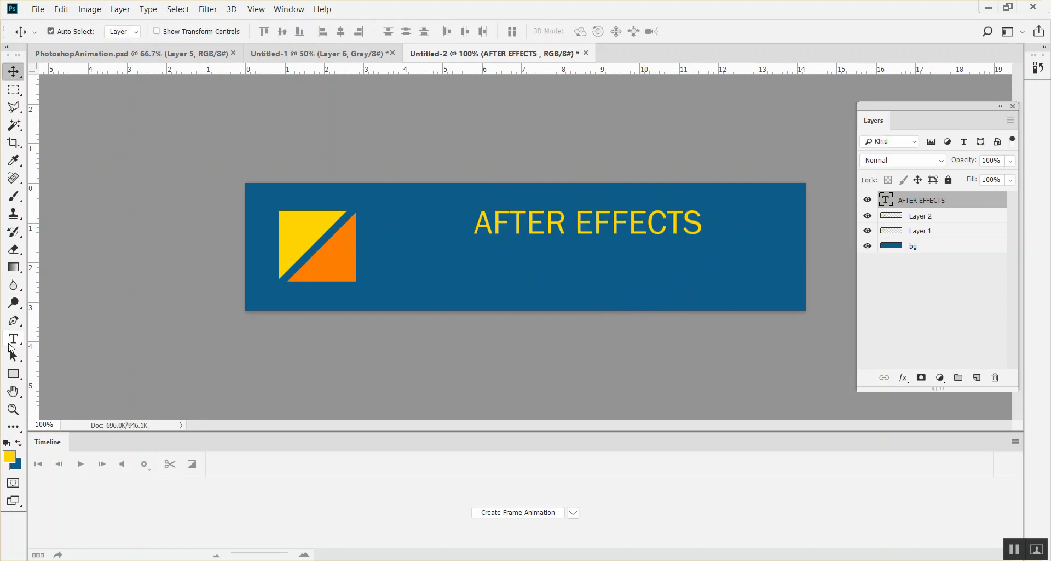
Step: Change the font of the AFTER EFFECTS text to Charlemagne Std
{"action": "left_click", "coordinate": [12, 339]}
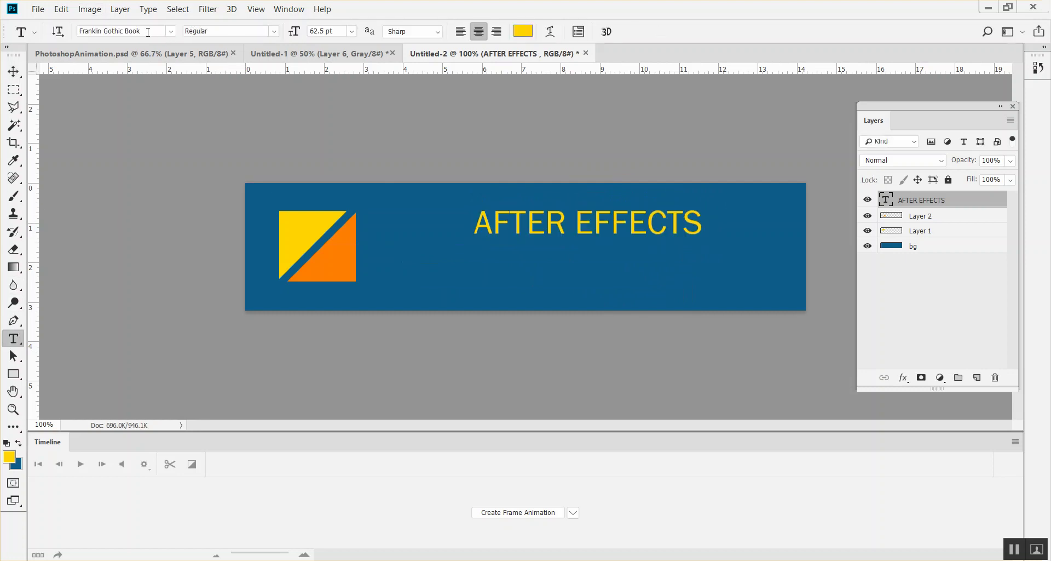
{"action": "left_click", "coordinate": [275, 33]}
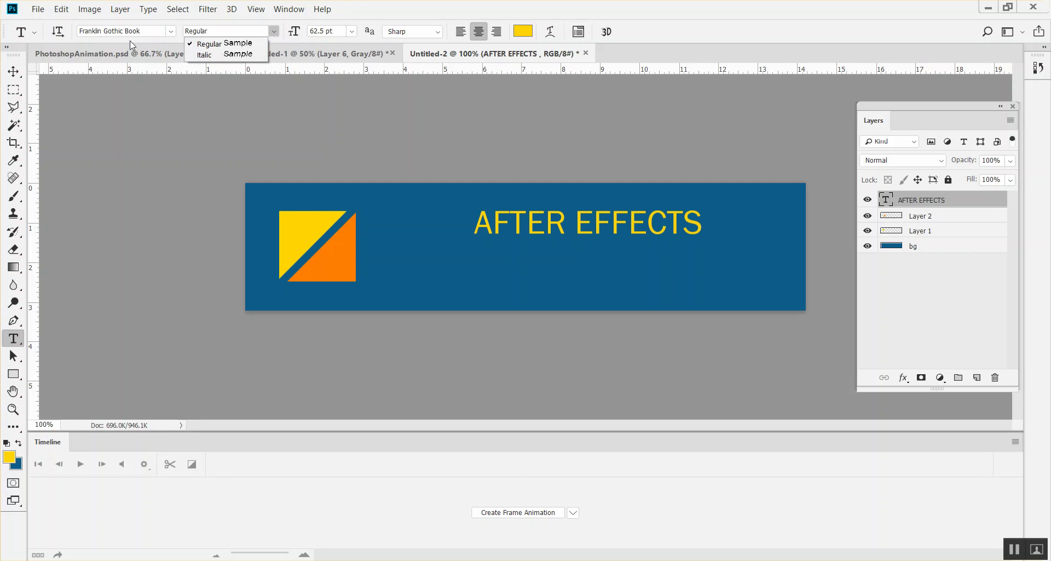
{"action": "left_click", "coordinate": [172, 32]}
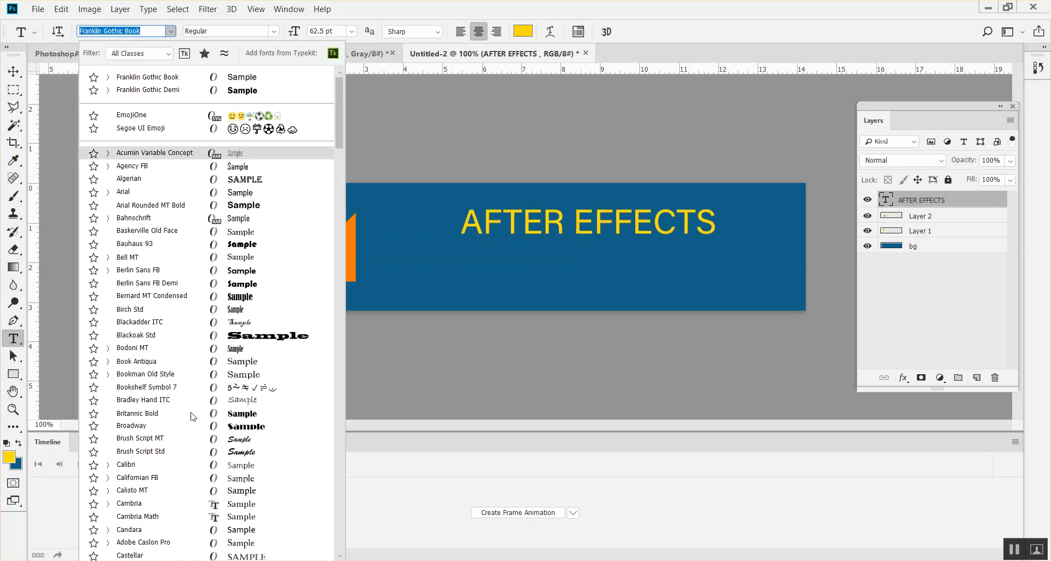
{"action": "scroll", "coordinate": [184, 438], "scroll_direction": "down", "scroll_amount": 3}
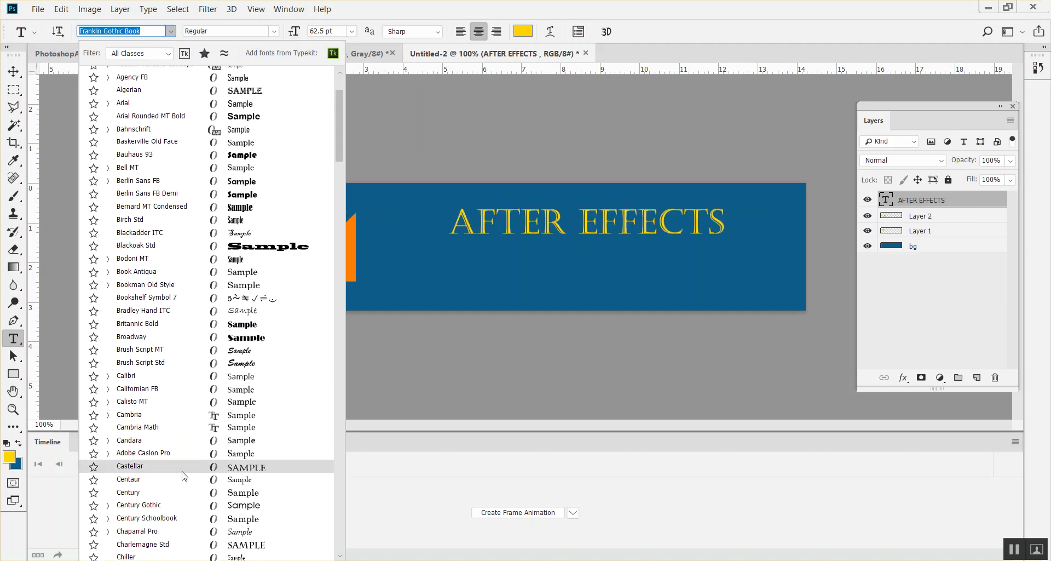
{"action": "scroll", "coordinate": [184, 479], "scroll_direction": "down", "scroll_amount": 2}
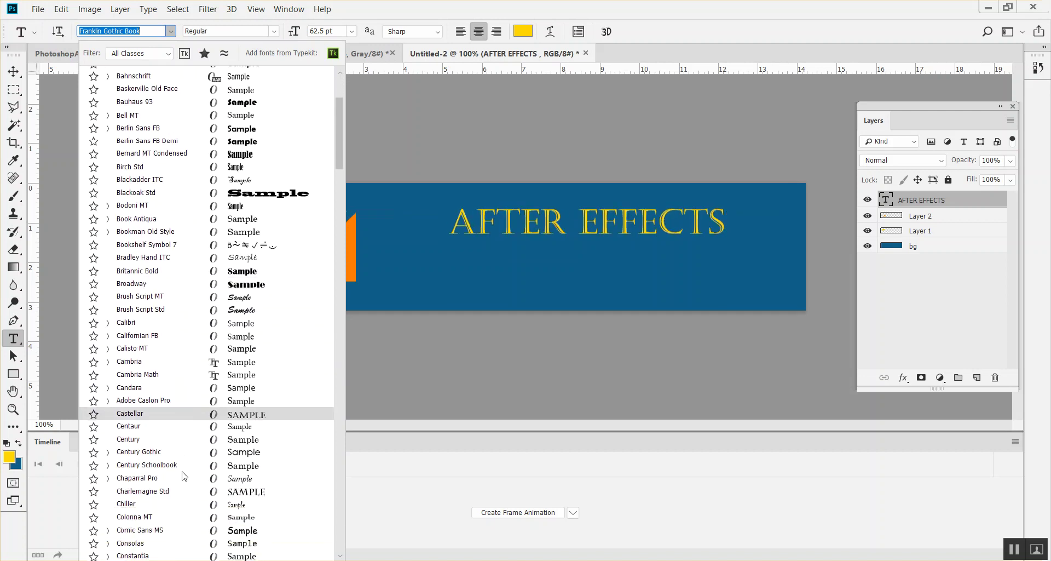
{"action": "left_click", "coordinate": [164, 495]}
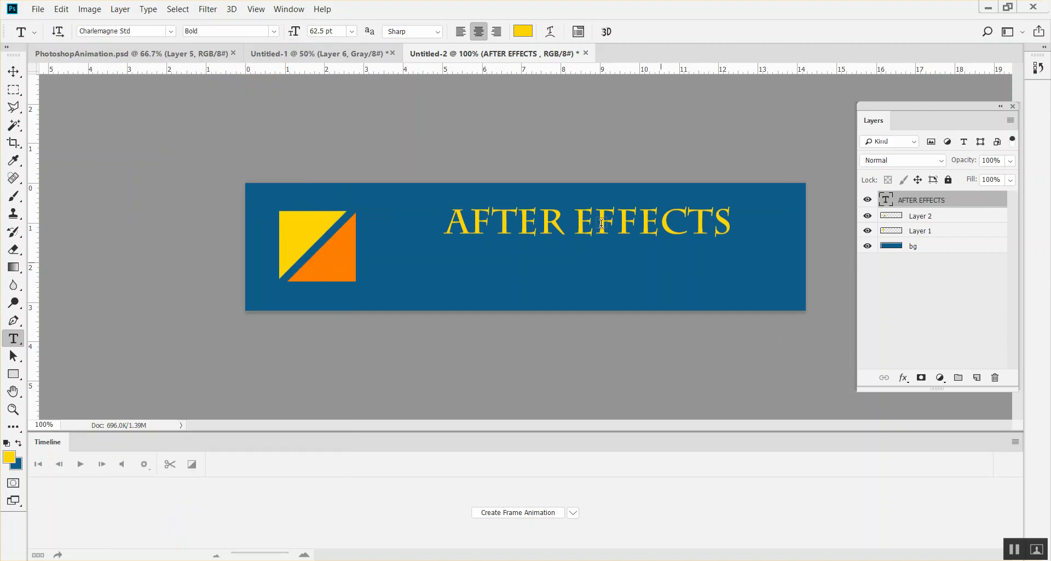
Step: Hide and show the AFTER EFFECTS text layer to check its content
{"action": "left_click", "coordinate": [13, 72]}
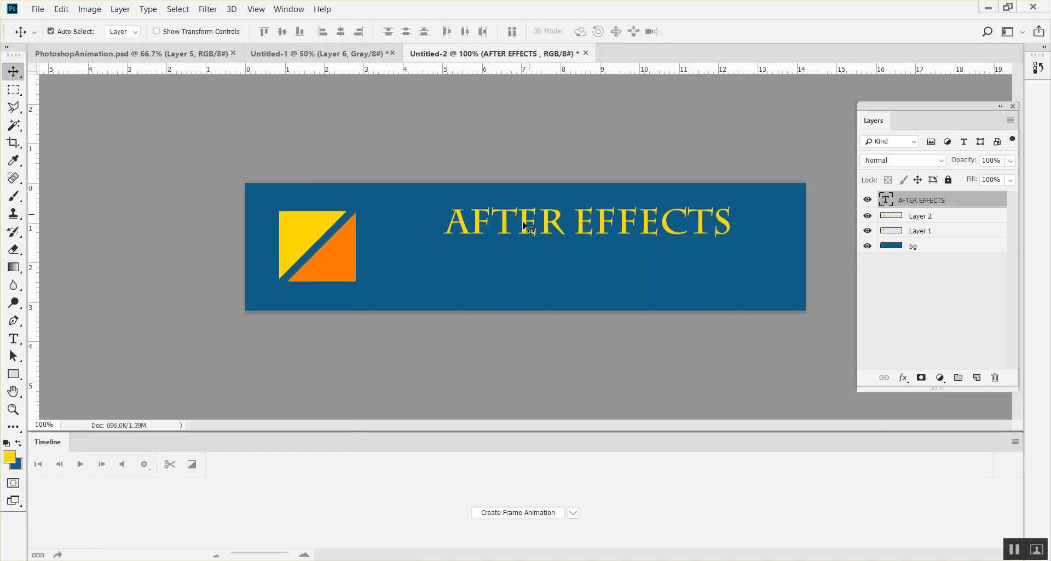
{"action": "left_click", "coordinate": [868, 200]}
{"action": "left_click", "coordinate": [867, 200]}
Step: Change the font of the AFTER EFFECTS text to Corbel
{"action": "left_click", "coordinate": [14, 338]}
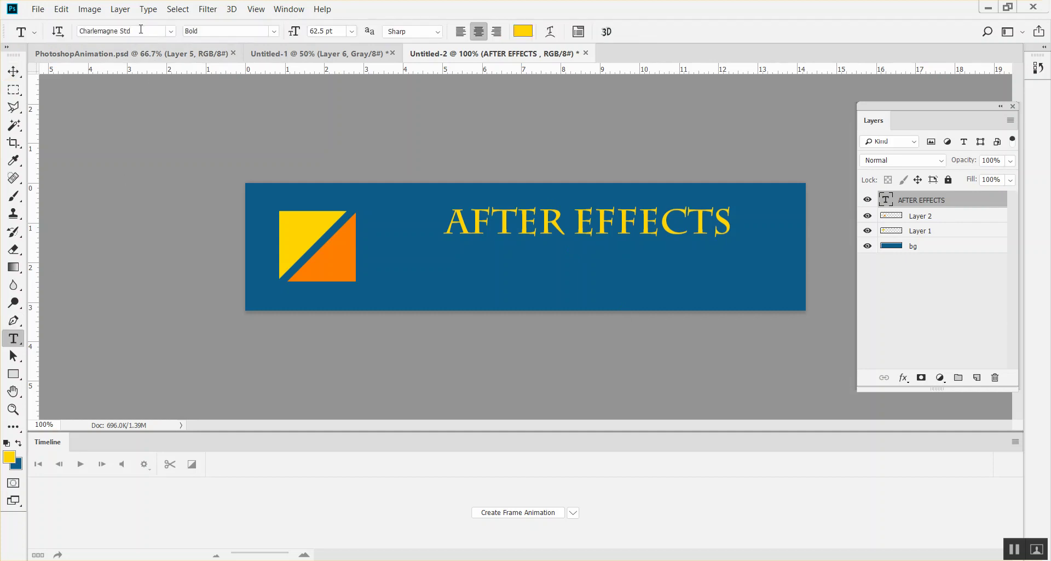
{"action": "left_click", "coordinate": [171, 32]}
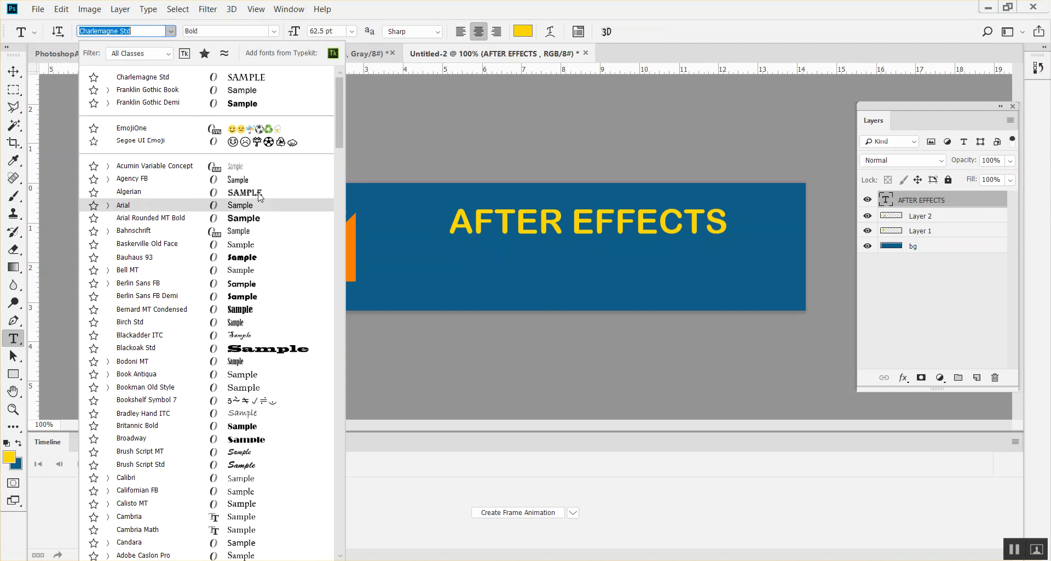
{"action": "scroll", "coordinate": [256, 214], "scroll_direction": "down", "scroll_amount": 5}
{"action": "scroll", "coordinate": [256, 213], "scroll_direction": "down", "scroll_amount": 5}
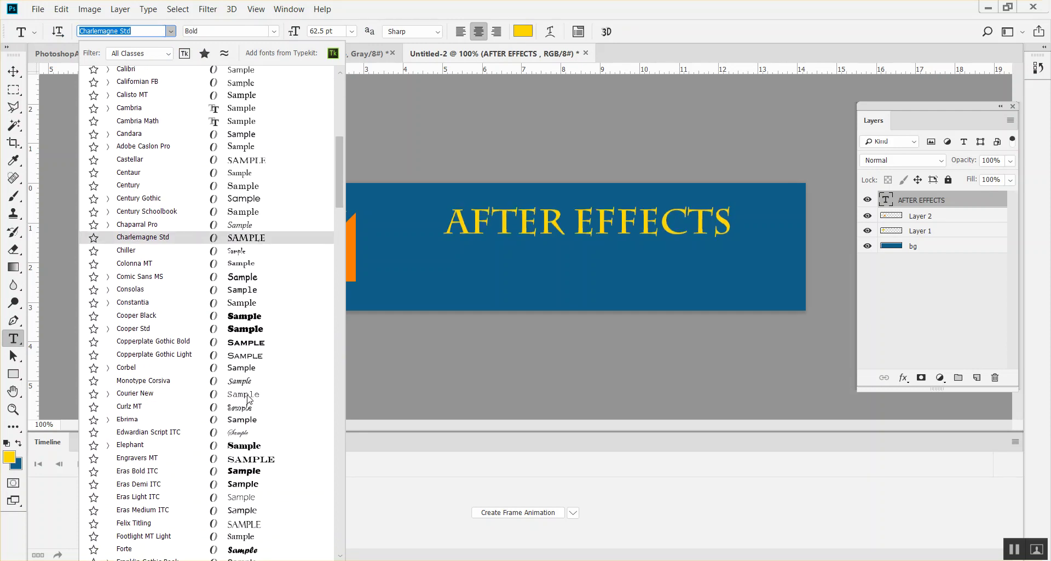
{"action": "scroll", "coordinate": [253, 398], "scroll_direction": "down", "scroll_amount": 1}
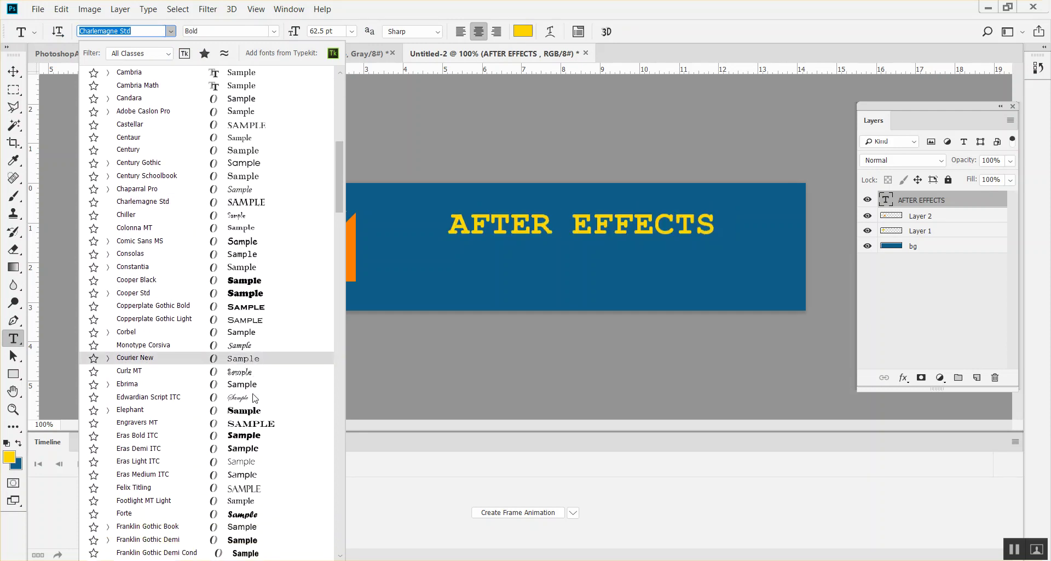
{"action": "left_click", "coordinate": [261, 331]}
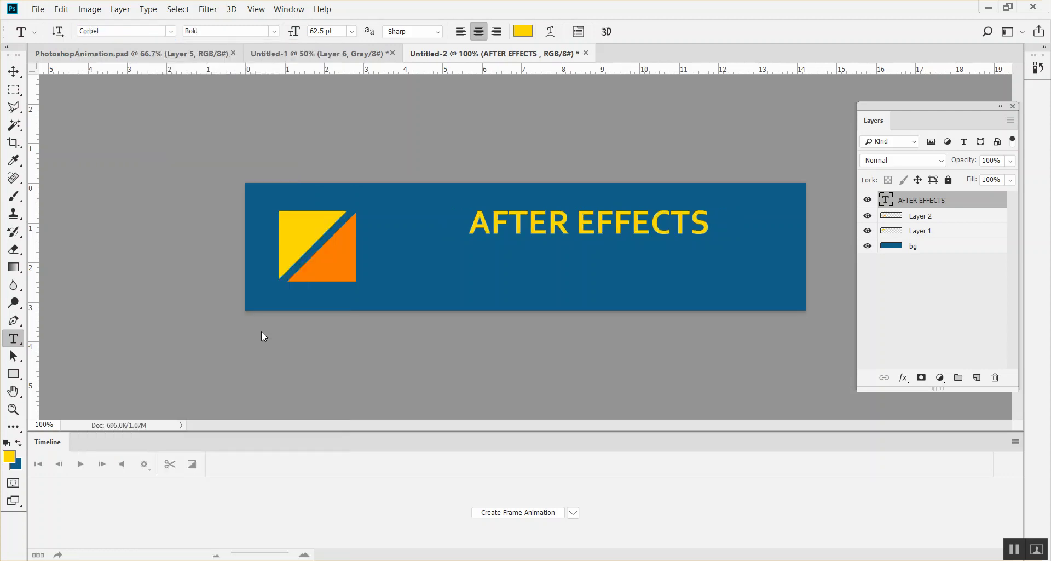
Step: Duplicate the AFTER EFFECTS text directly below the original and replace the copy's wording with Motion Graphics Demo
{"action": "left_click", "coordinate": [12, 75]}
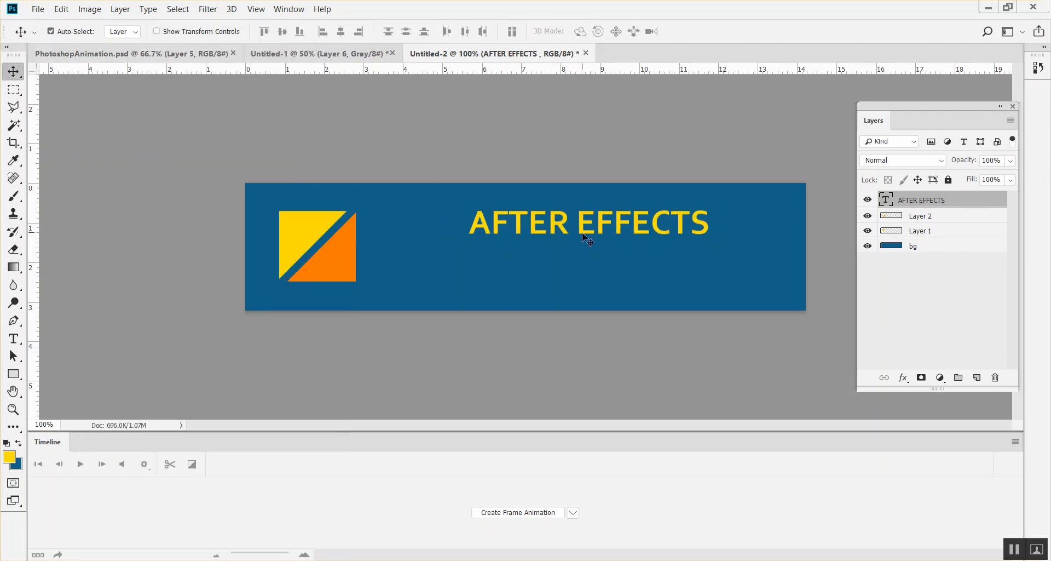
{"action": "left_click_drag", "start_coordinate": [562, 229], "coordinate": [562, 267]}
{"action": "left_click", "coordinate": [13, 339]}
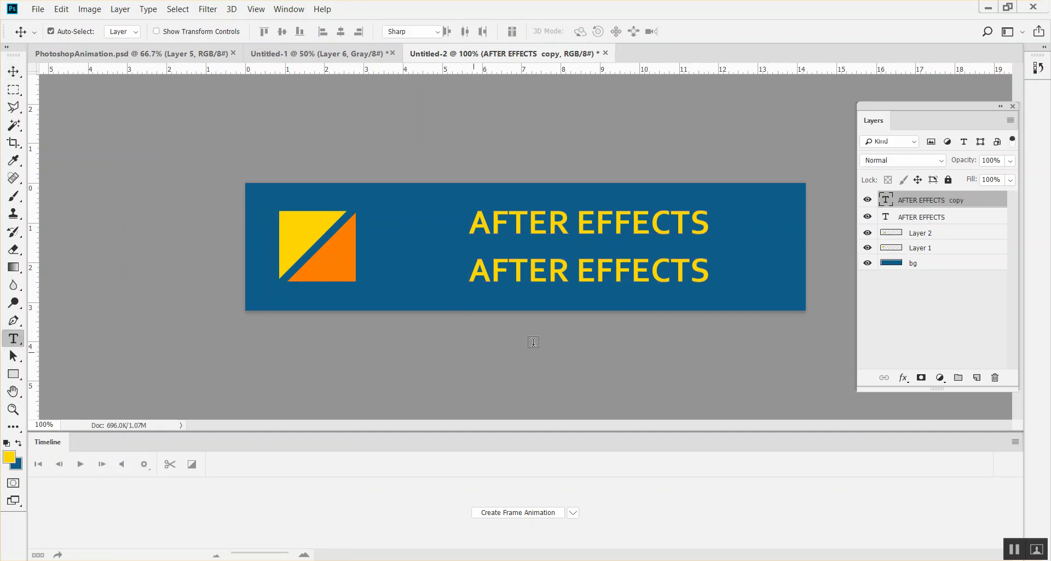
{"action": "triple_click", "coordinate": [578, 273]}
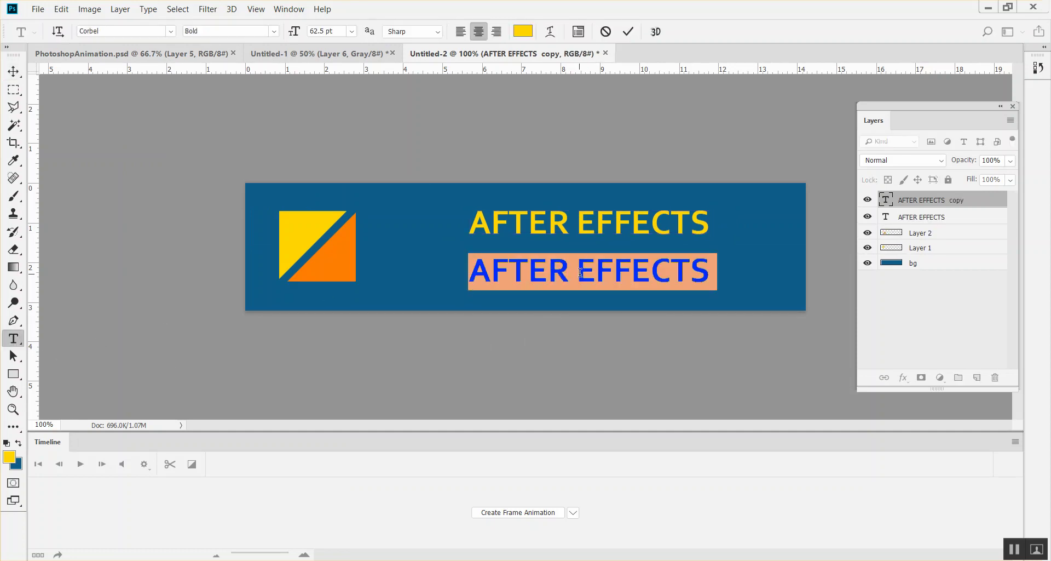
{"action": "type", "text": "Mo"}
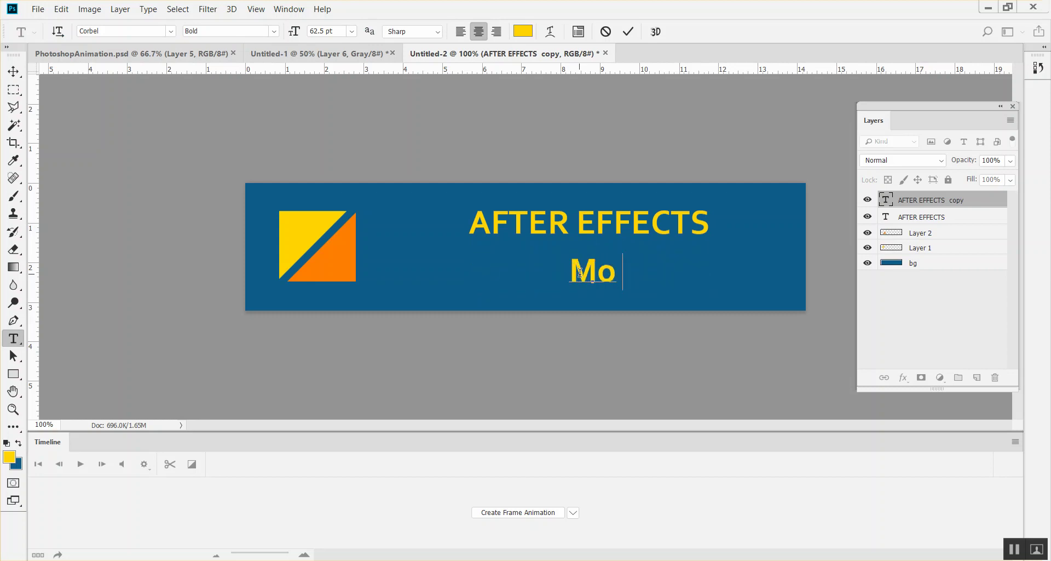
{"action": "type", "text": "tion Graphics Demo"}
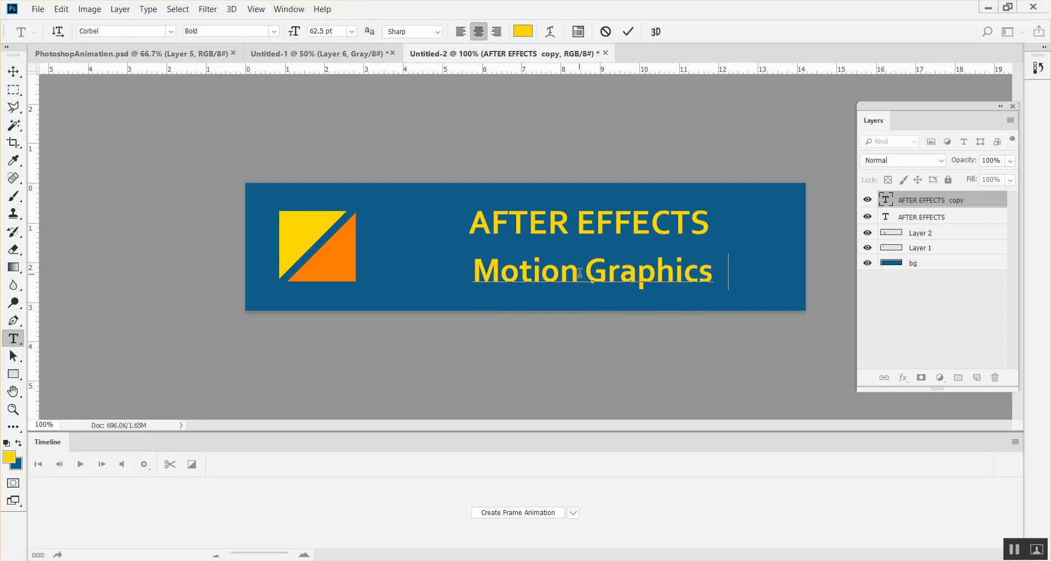
{"action": "left_click", "coordinate": [13, 71]}
Step: Scale up the AFTER EFFECTS text until it is about as wide as the Motion Graphics Demo line
{"action": "left_click", "coordinate": [942, 219]}
{"action": "key", "text": "ctrl+t"}
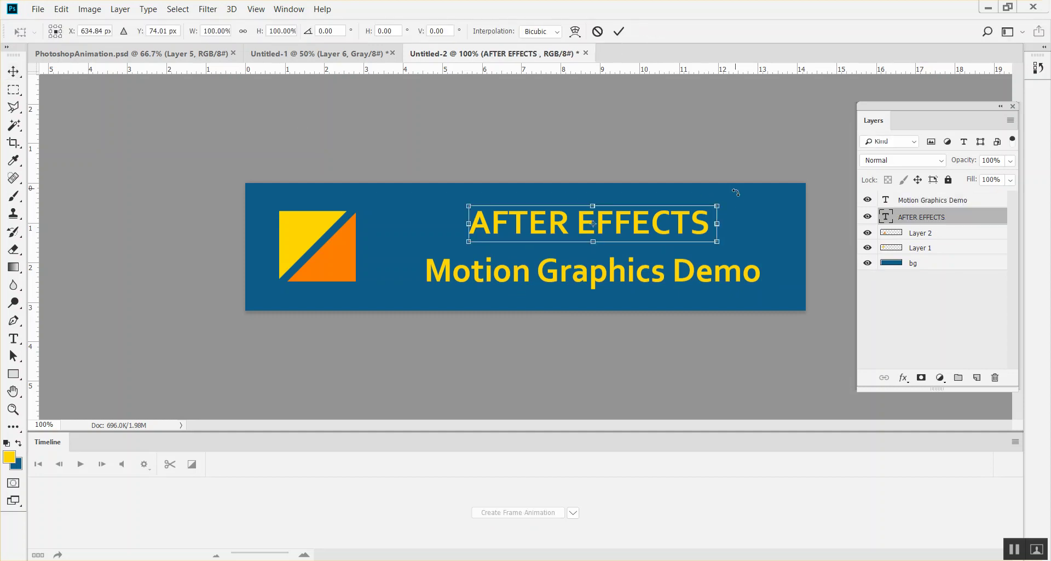
{"action": "left_click_drag", "start_coordinate": [714, 204], "coordinate": [761, 192]}
{"action": "key", "text": "Return"}
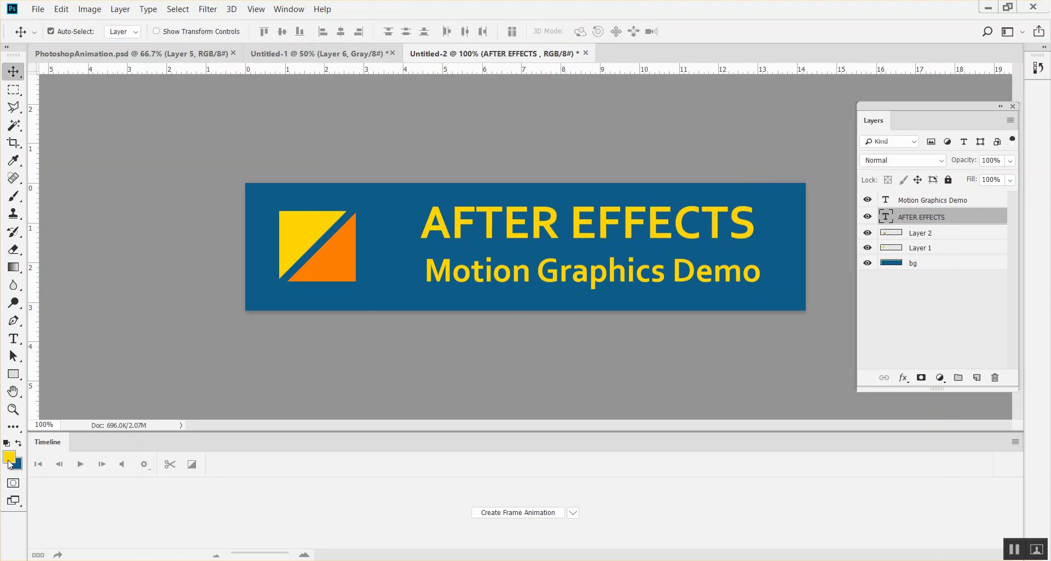
Step: Recolor the AFTER EFFECTS text to a bright cyan blue
{"action": "left_click", "coordinate": [14, 338]}
{"action": "left_click", "coordinate": [526, 31]}
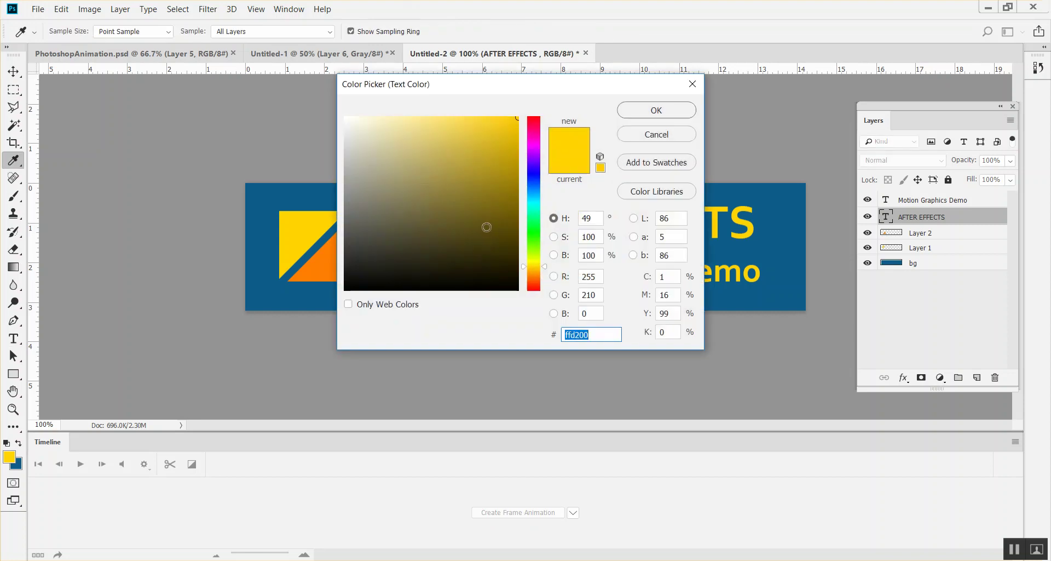
{"action": "left_click", "coordinate": [475, 223]}
{"action": "left_click", "coordinate": [536, 198]}
{"action": "left_click_drag", "start_coordinate": [506, 131], "coordinate": [539, 92]}
{"action": "left_click", "coordinate": [659, 113]}
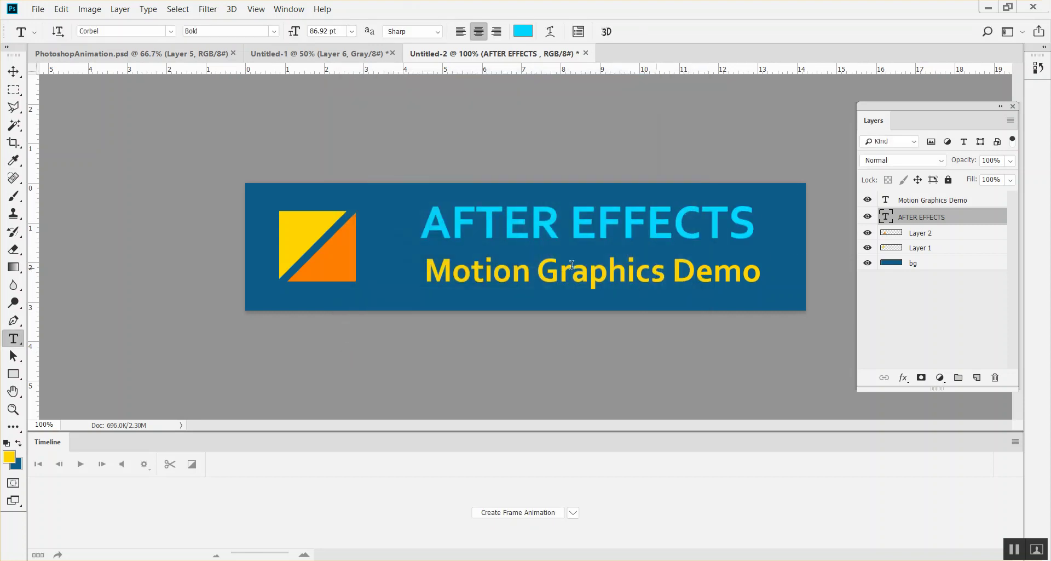
Step: Shift the AFTER EFFECTS and Motion Graphics Demo texts together slightly toward the triangles, then deselect both layers
{"action": "left_click", "coordinate": [13, 71]}
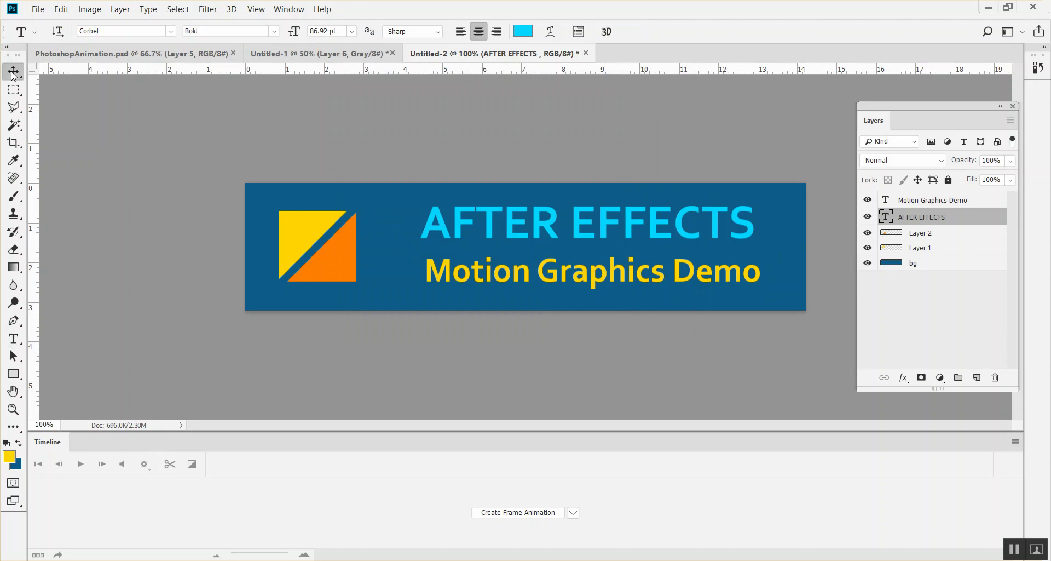
{"action": "left_click", "coordinate": [926, 201], "text": "shift"}
{"action": "left_click_drag", "start_coordinate": [600, 229], "coordinate": [590, 228]}
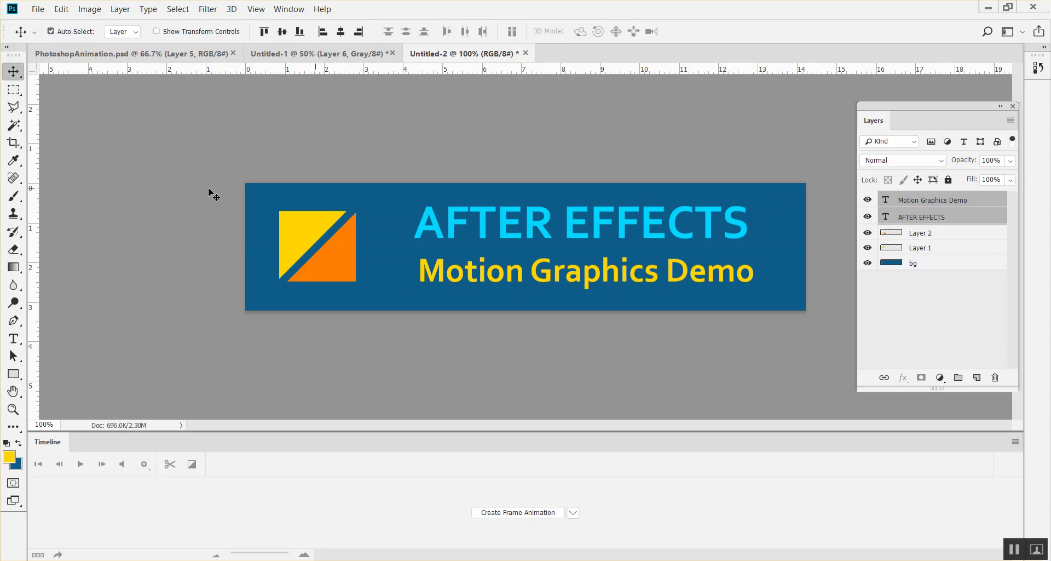
{"action": "left_click", "coordinate": [82, 122]}
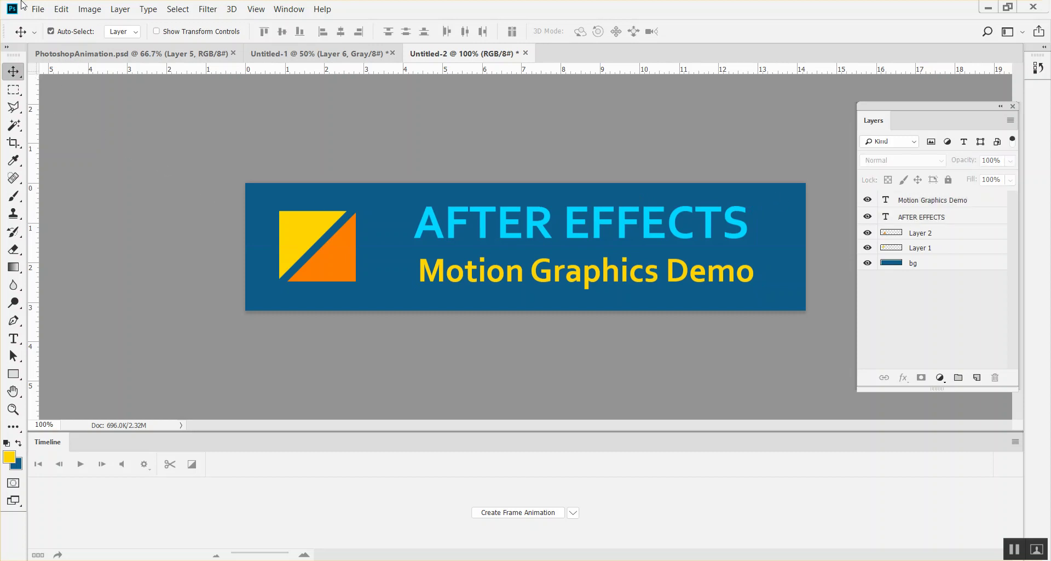
Step: Save the banner as the layered Photoshop file AfterEffectsDemo in the 2DCluster folder, with Maximize Compatibility on
{"action": "left_click", "coordinate": [39, 10]}
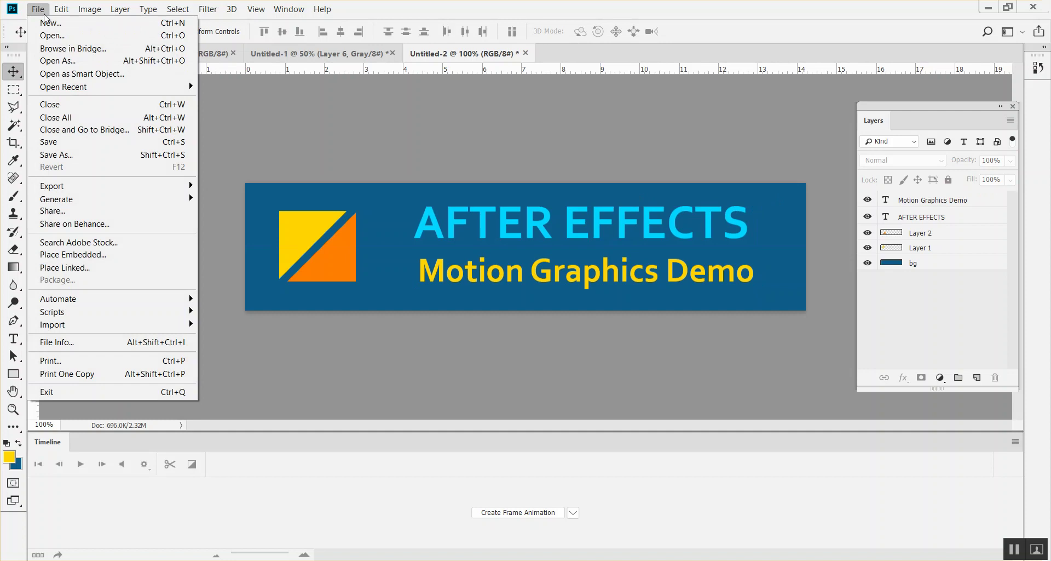
{"action": "left_click", "coordinate": [88, 156]}
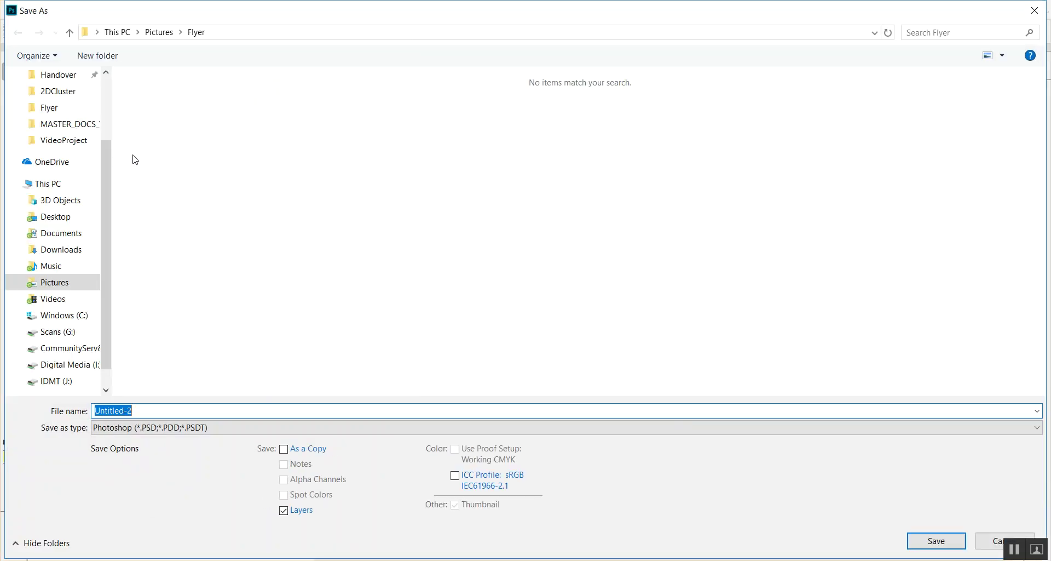
{"action": "left_click", "coordinate": [65, 97]}
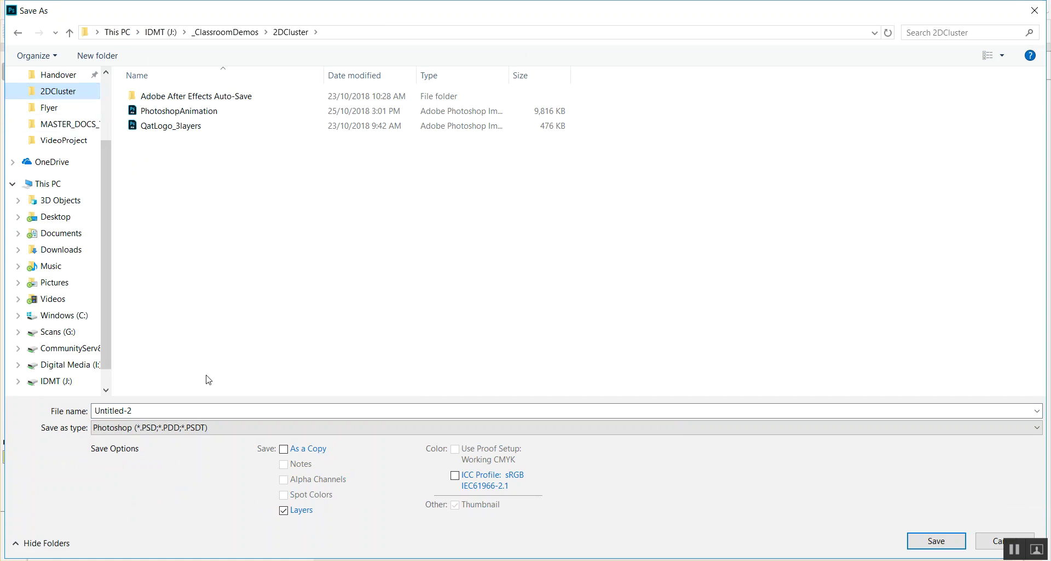
{"action": "double_click", "coordinate": [216, 412]}
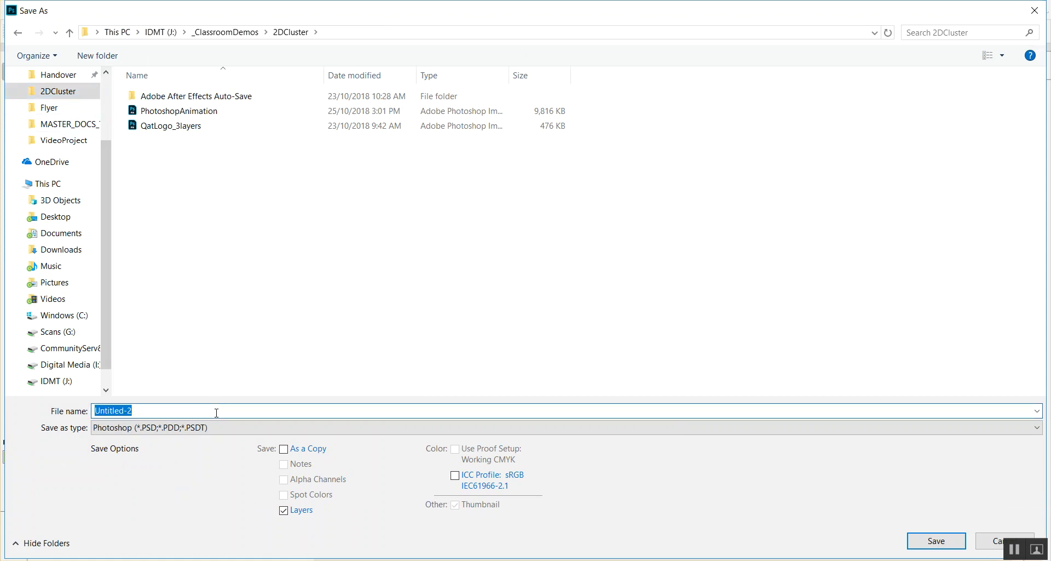
{"action": "type", "text": "Pho"}
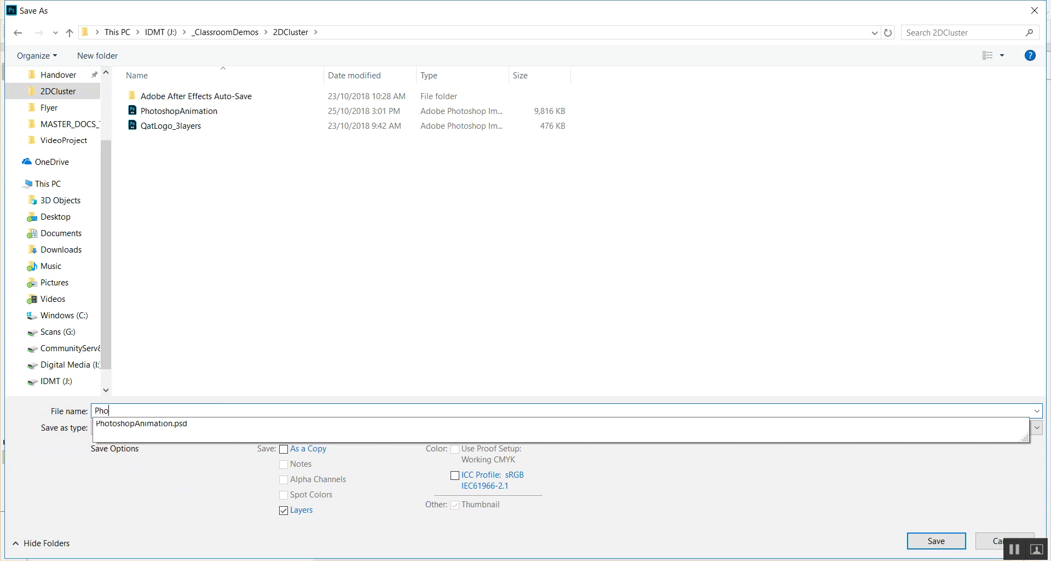
{"action": "key", "text": "BackSpace"}
{"action": "type", "text": "AfterEffectsDemo"}
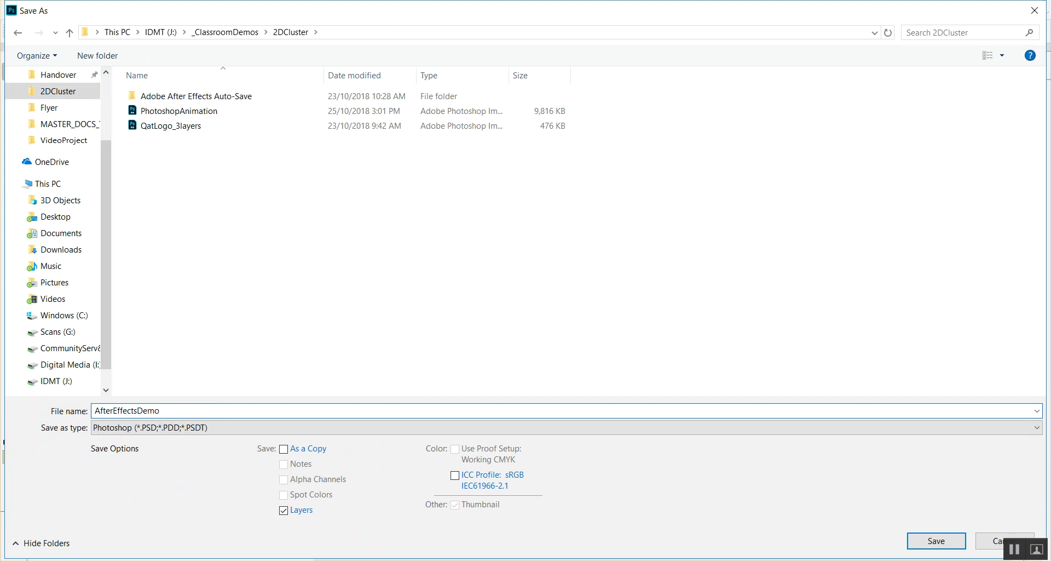
{"action": "key", "text": "Return"}
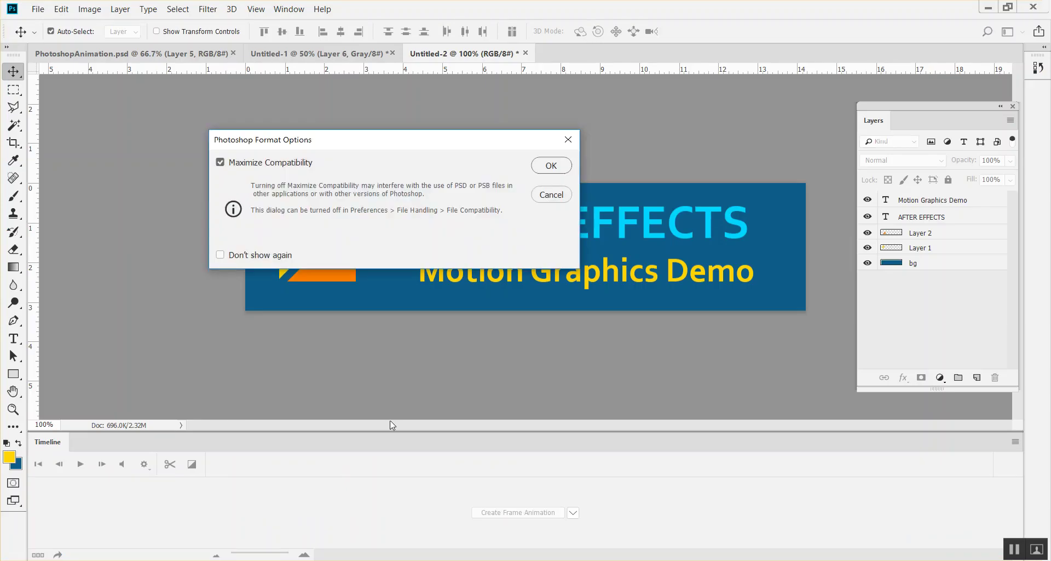
{"action": "left_click", "coordinate": [551, 166]}
Step: Hide and show both text layers, Layer 2 and Layer 1 to check that each element is on its own layer
{"action": "left_click", "coordinate": [868, 200]}
{"action": "left_click", "coordinate": [868, 216]}
{"action": "left_click", "coordinate": [867, 232]}
{"action": "left_click", "coordinate": [868, 248]}
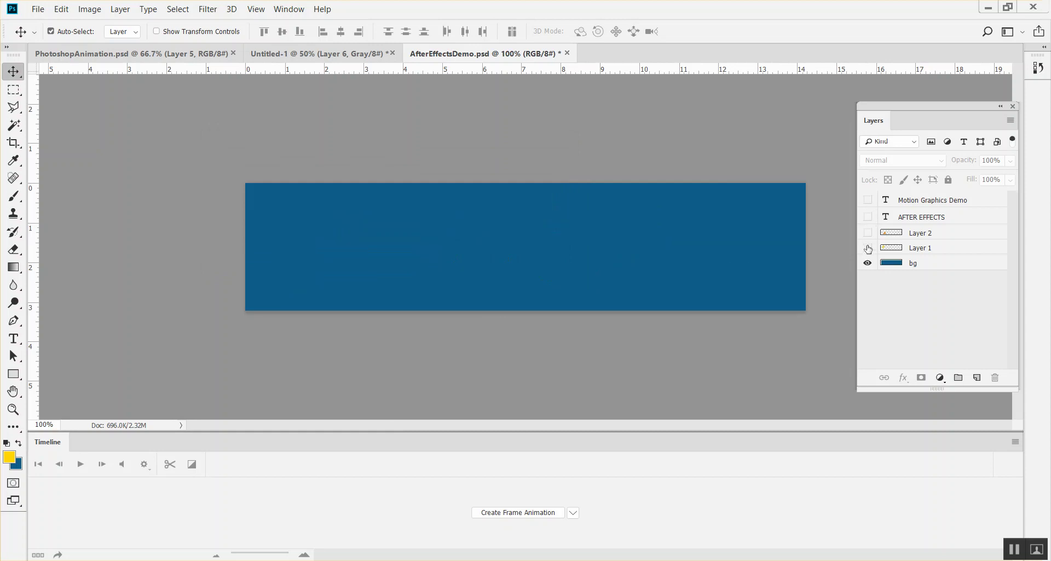
{"action": "left_click", "coordinate": [868, 232]}
{"action": "left_click", "coordinate": [868, 199]}
{"action": "left_click", "coordinate": [868, 216]}
{"action": "left_click", "coordinate": [868, 247]}
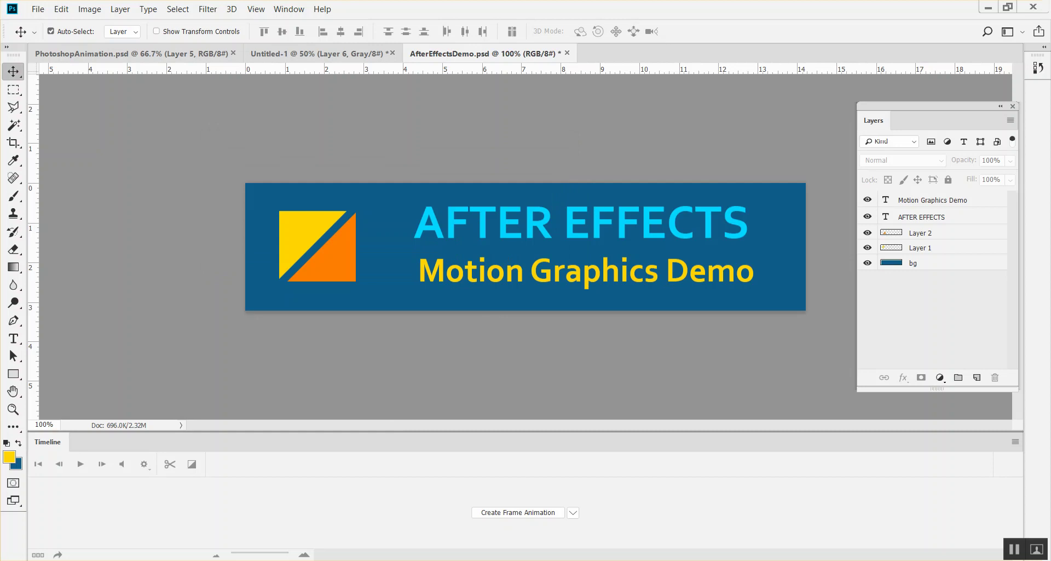
Step: Find Adobe After Effects CC 2018 on the computer and launch it
{"action": "key", "text": "super"}
{"action": "type", "text": "After"}
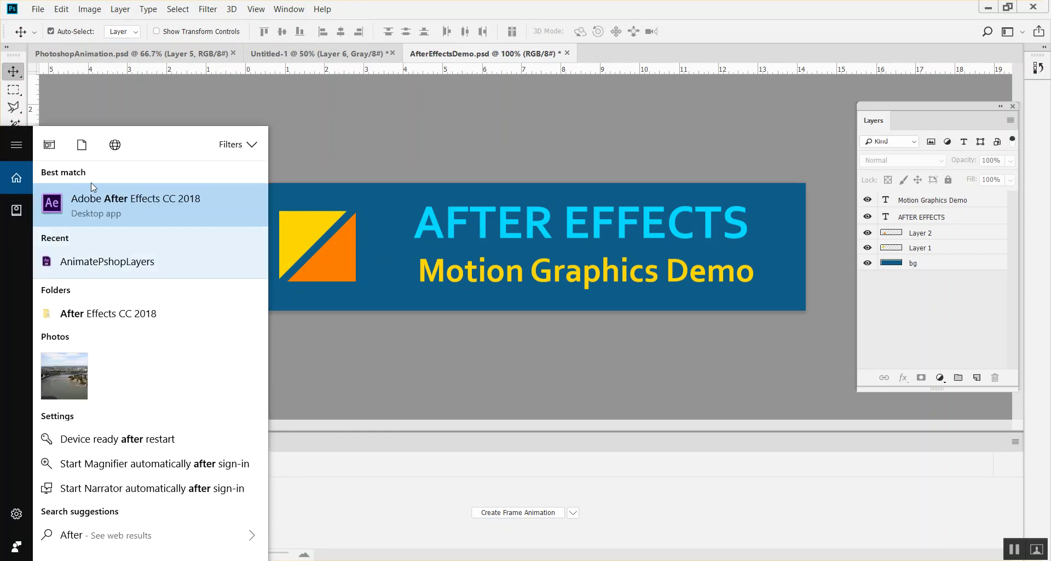
{"action": "left_click", "coordinate": [84, 211]}
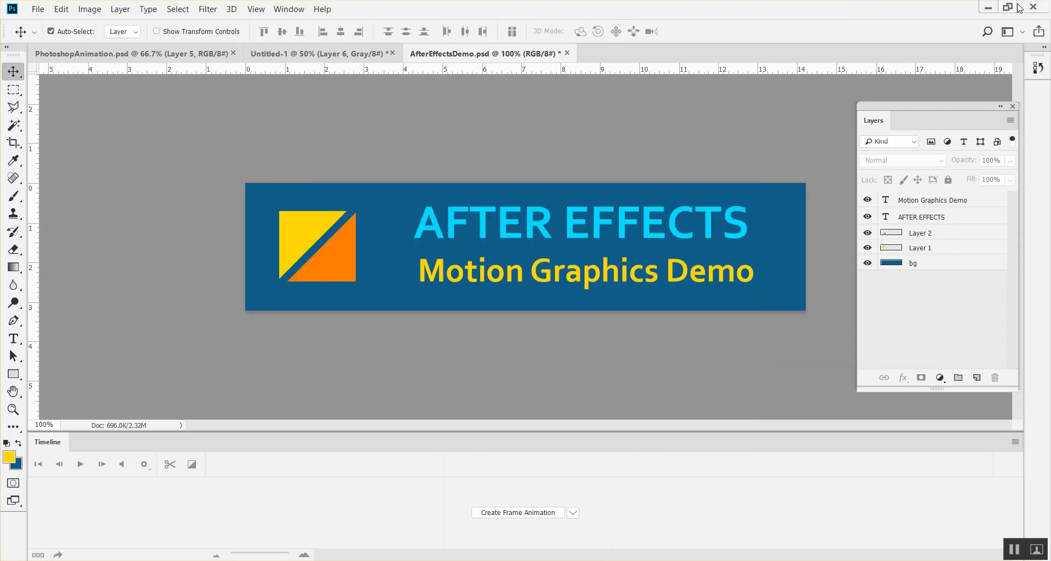
Step: Quit Photoshop, saving AfterEffectsDemo.psd and discarding Untitled-1, and close the Paletton browser window
{"action": "left_click", "coordinate": [1034, 7]}
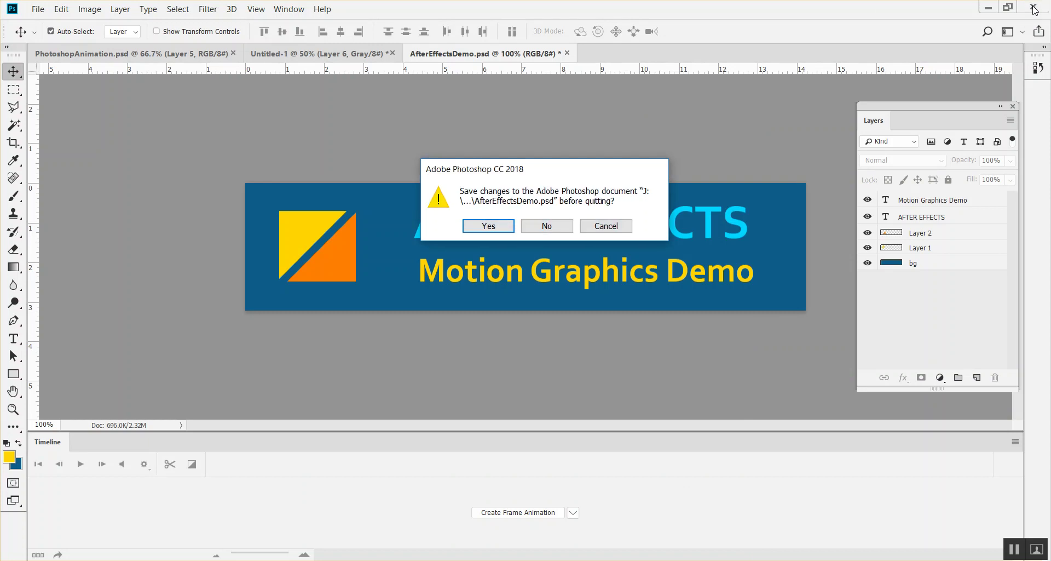
{"action": "left_click", "coordinate": [495, 232]}
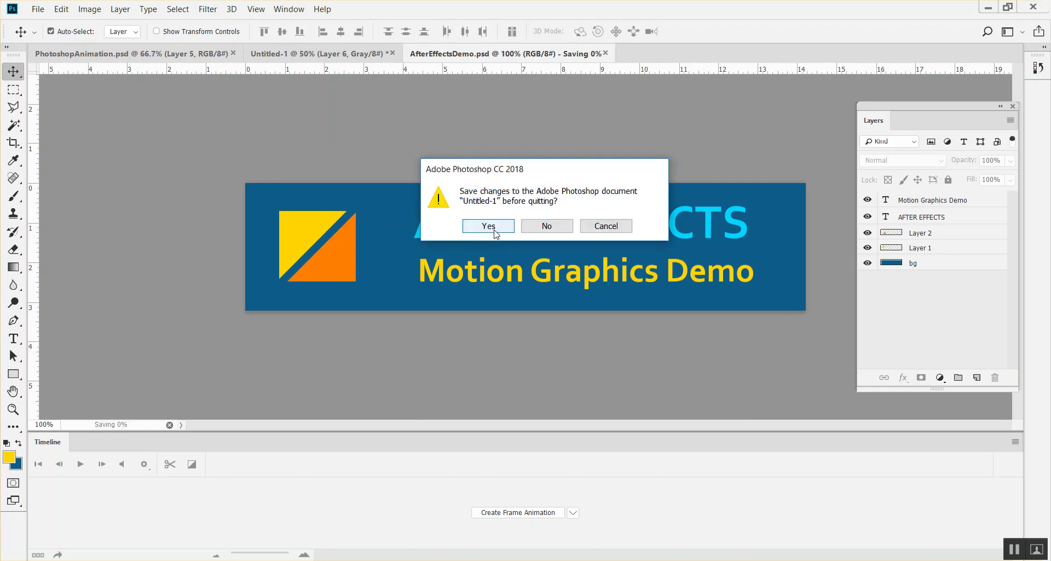
{"action": "left_click", "coordinate": [543, 226]}
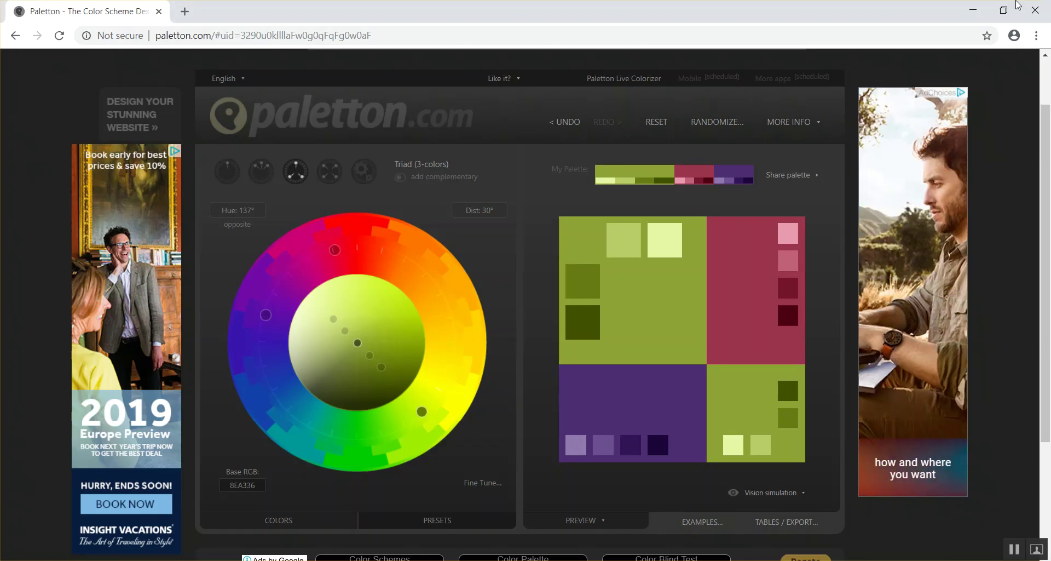
{"action": "left_click", "coordinate": [1037, 8]}
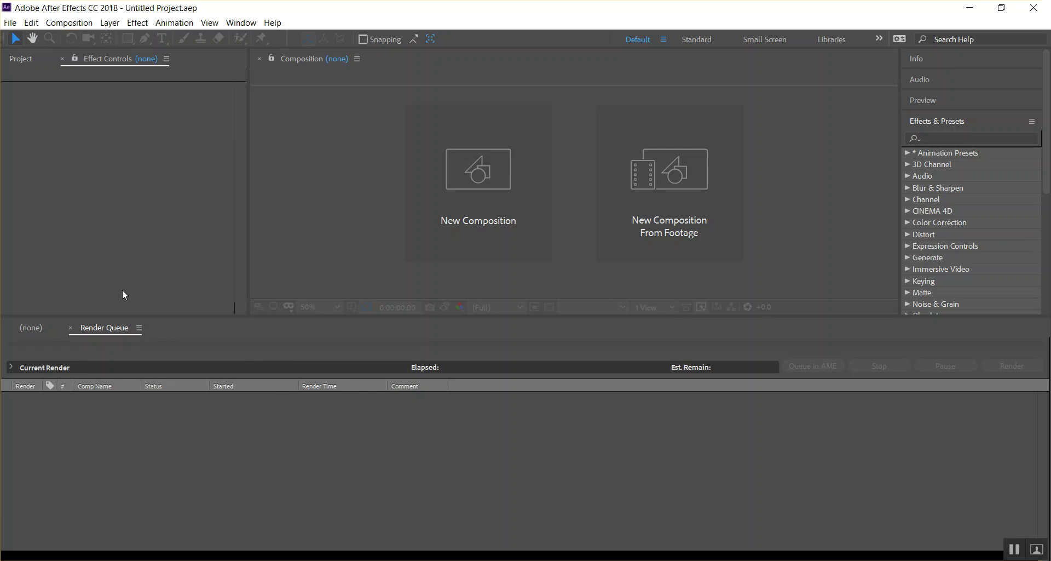
Step: Create a new composition with the DVCPRO HD 720 preset at a frame rate of 25 fps
{"action": "left_click_drag", "start_coordinate": [206, 316], "coordinate": [209, 398]}
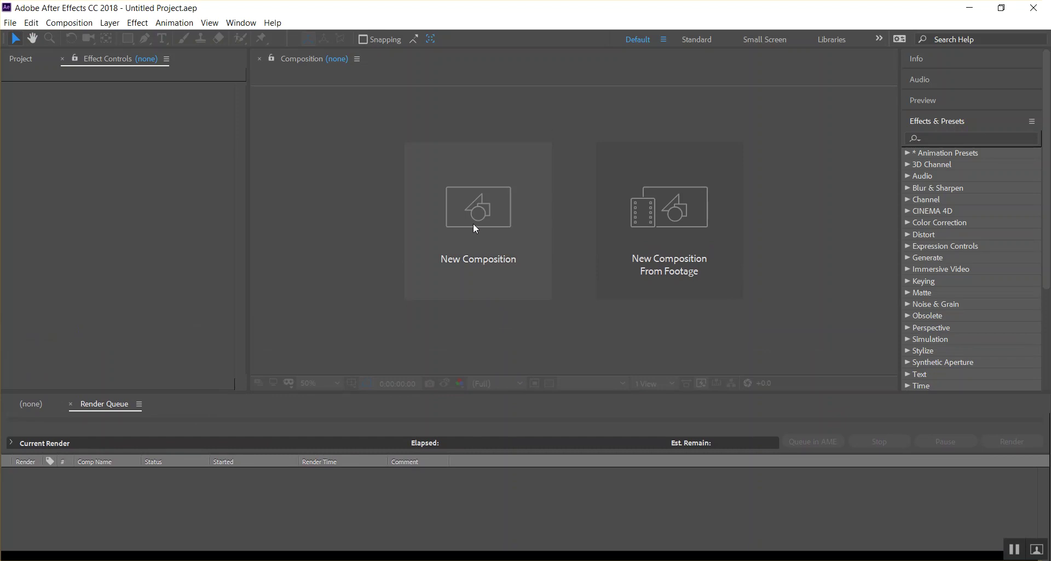
{"action": "left_click", "coordinate": [395, 295]}
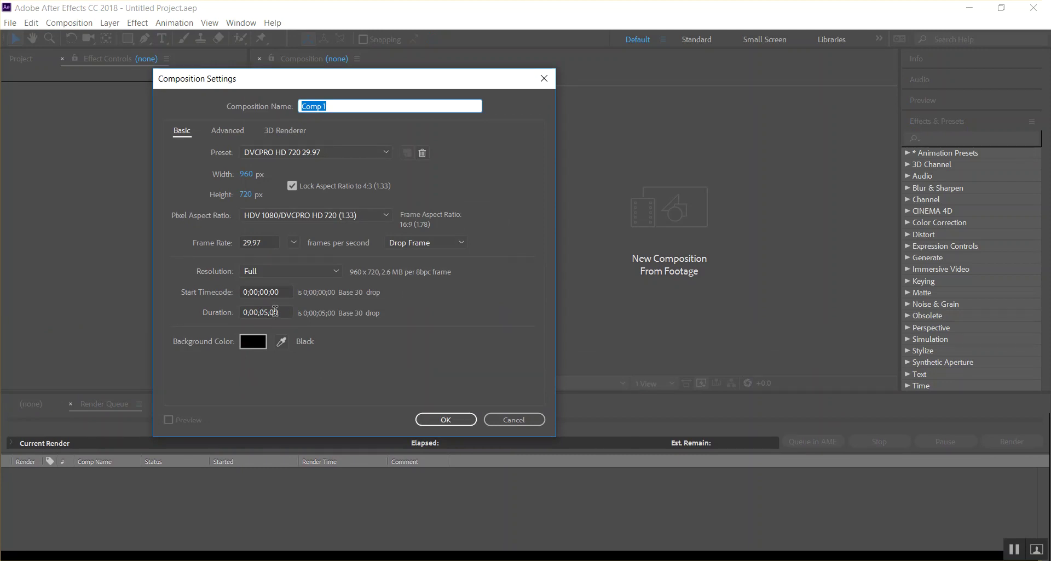
{"action": "left_click", "coordinate": [294, 243]}
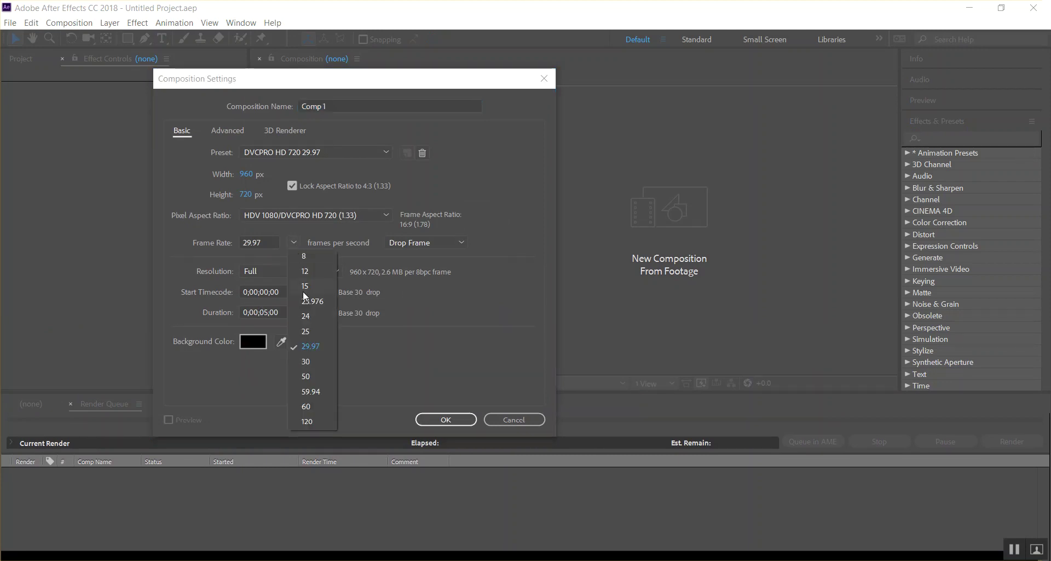
{"action": "left_click", "coordinate": [308, 334]}
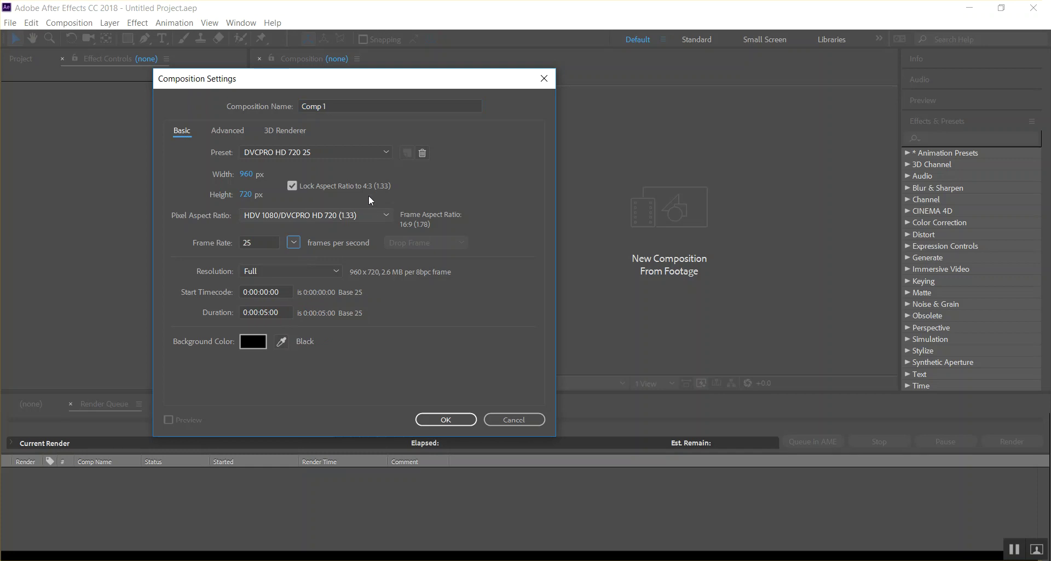
{"action": "left_click", "coordinate": [458, 422]}
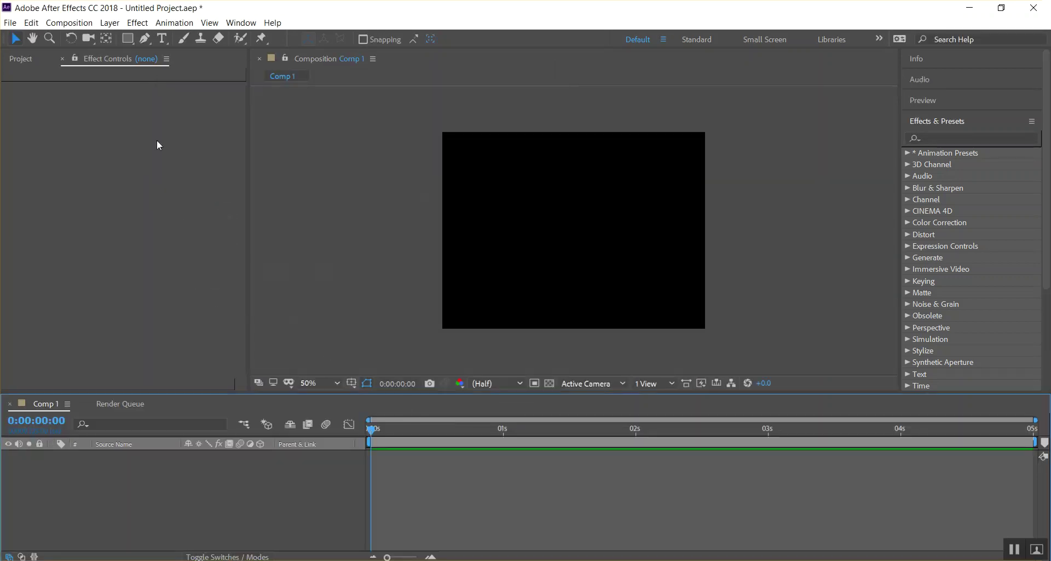
Step: Import AfterEffectsDemo from the 2DCluster folder as a Composition with layer styles merged into footage, and open the resulting composition
{"action": "left_click", "coordinate": [11, 25]}
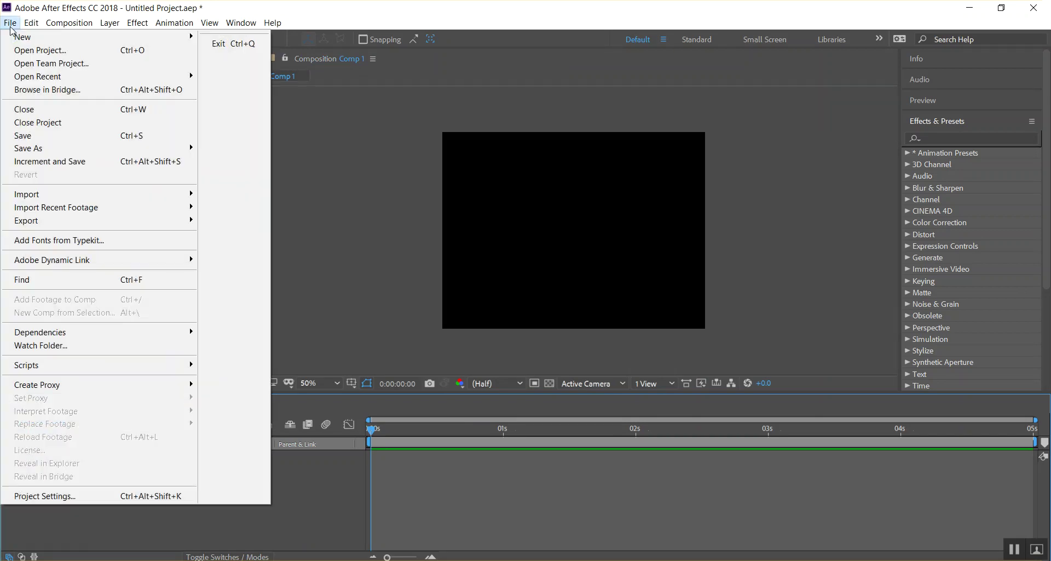
{"action": "mouse_move", "coordinate": [57, 197]}
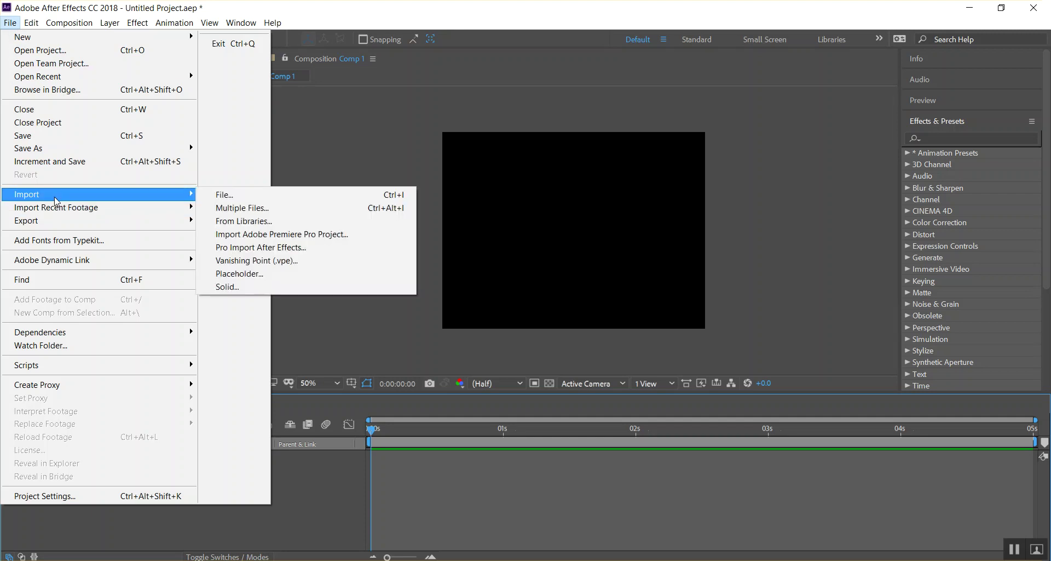
{"action": "left_click", "coordinate": [235, 193]}
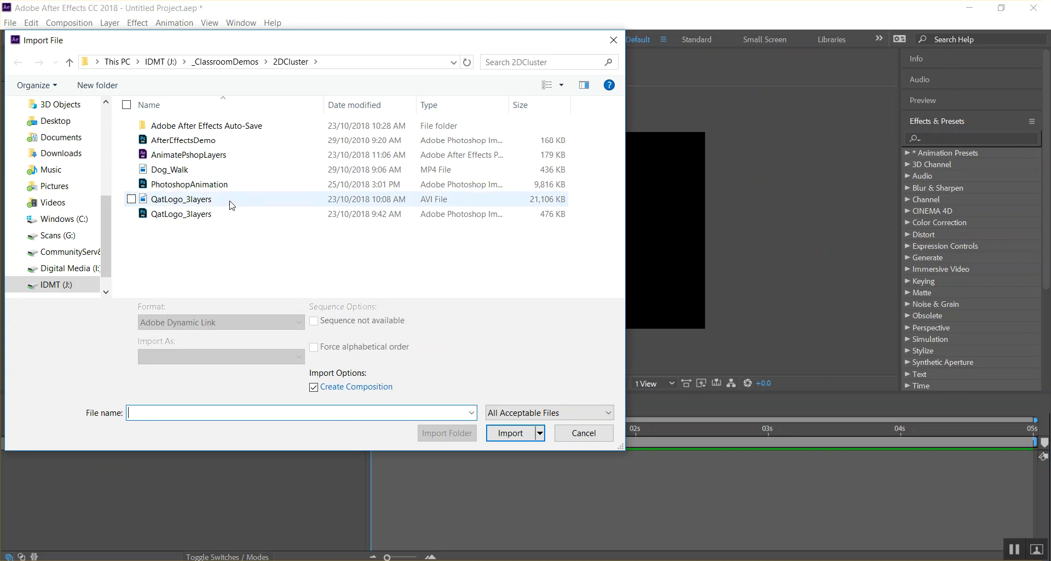
{"action": "left_click", "coordinate": [210, 141]}
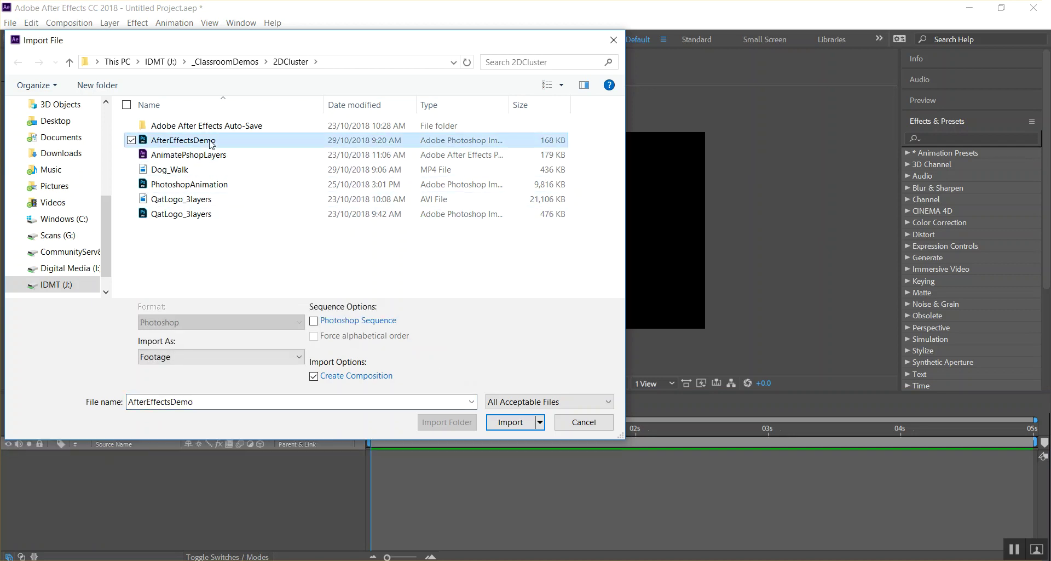
{"action": "left_click", "coordinate": [314, 376]}
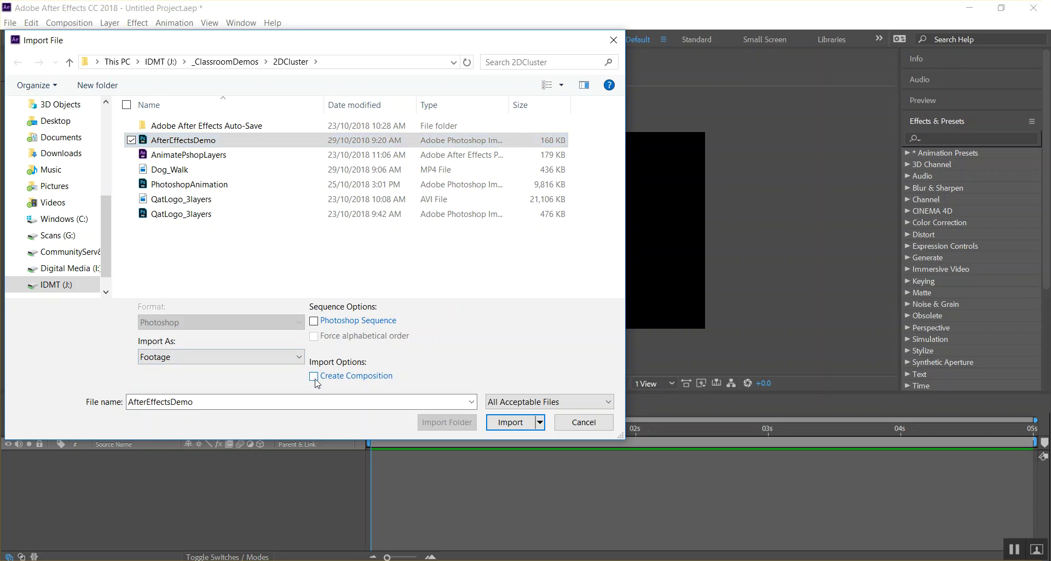
{"action": "left_click", "coordinate": [316, 376]}
{"action": "left_click", "coordinate": [298, 357]}
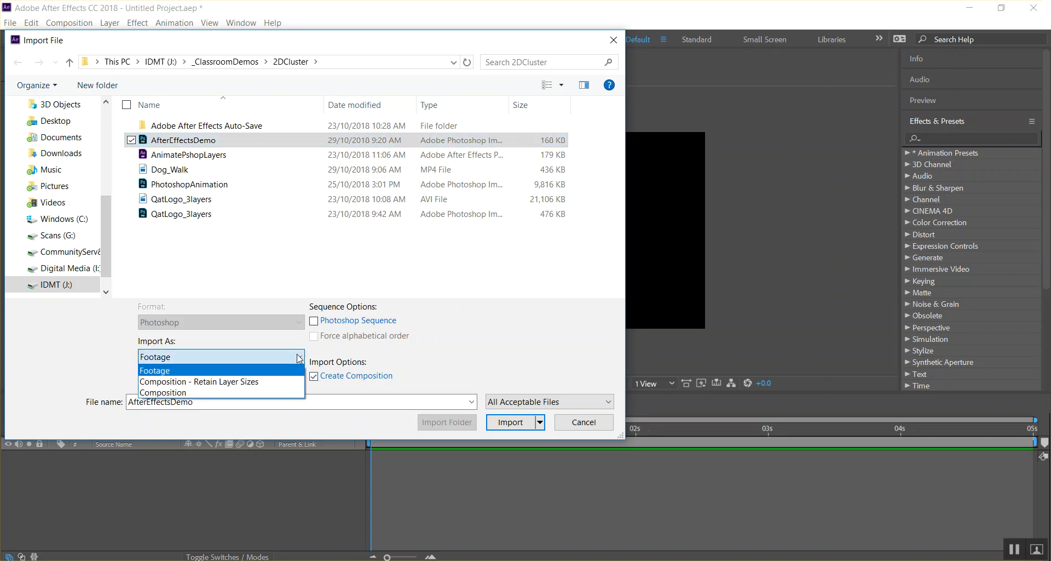
{"action": "left_click", "coordinate": [257, 392]}
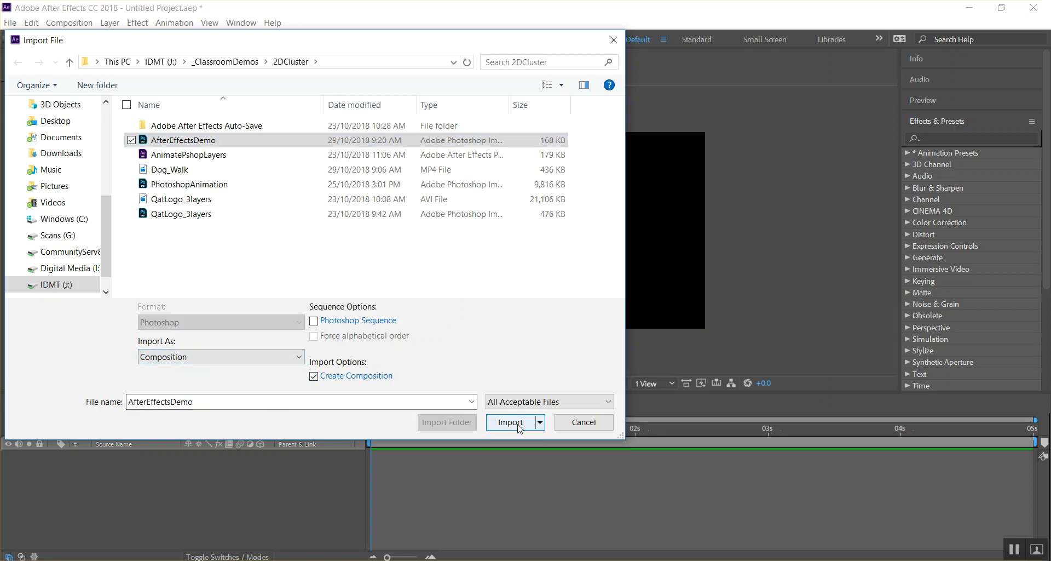
{"action": "left_click", "coordinate": [247, 360]}
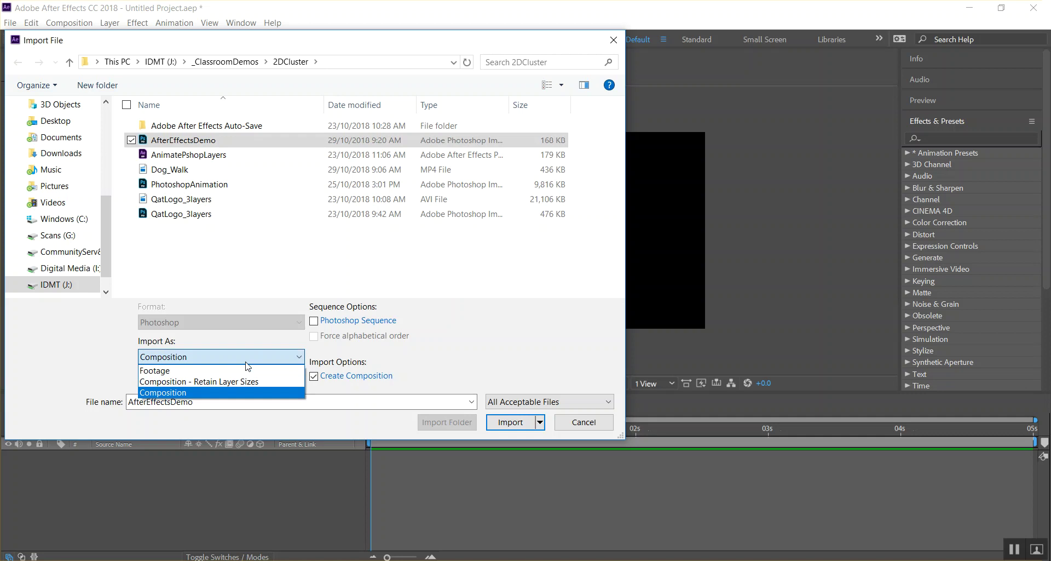
{"action": "left_click", "coordinate": [266, 396]}
{"action": "left_click", "coordinate": [511, 423]}
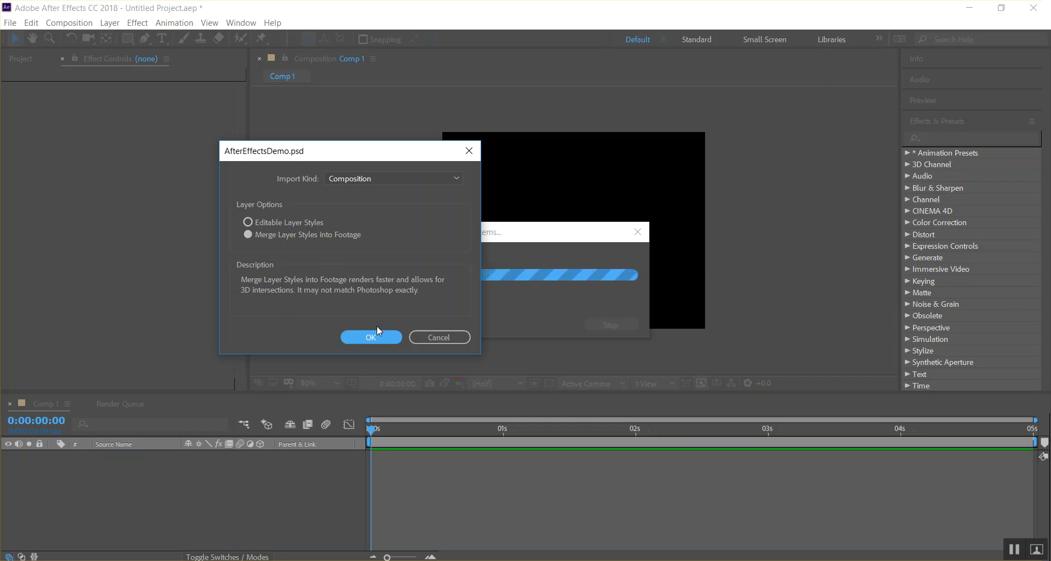
{"action": "left_click", "coordinate": [377, 340]}
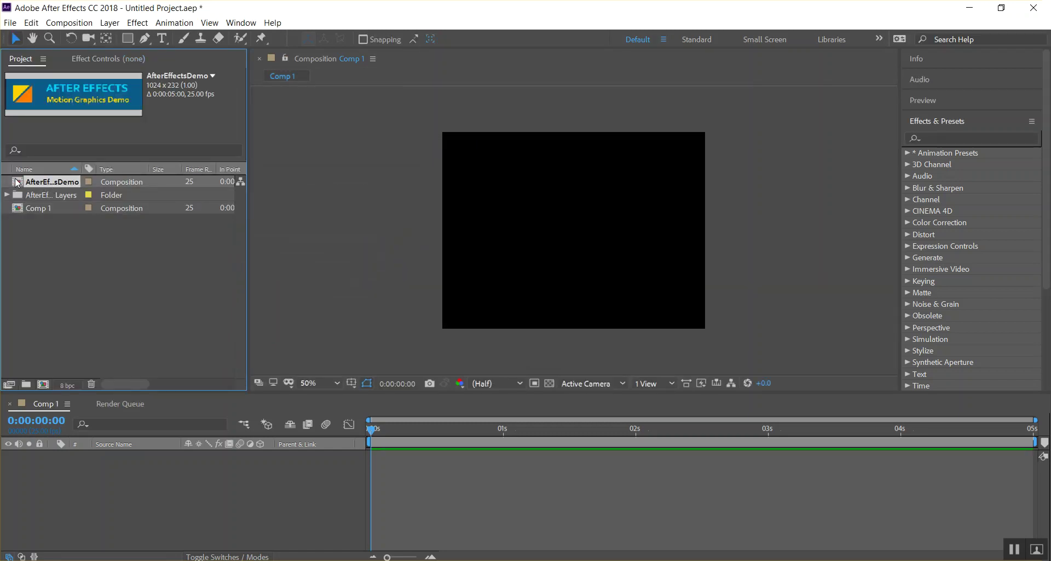
{"action": "double_click", "coordinate": [17, 183]}
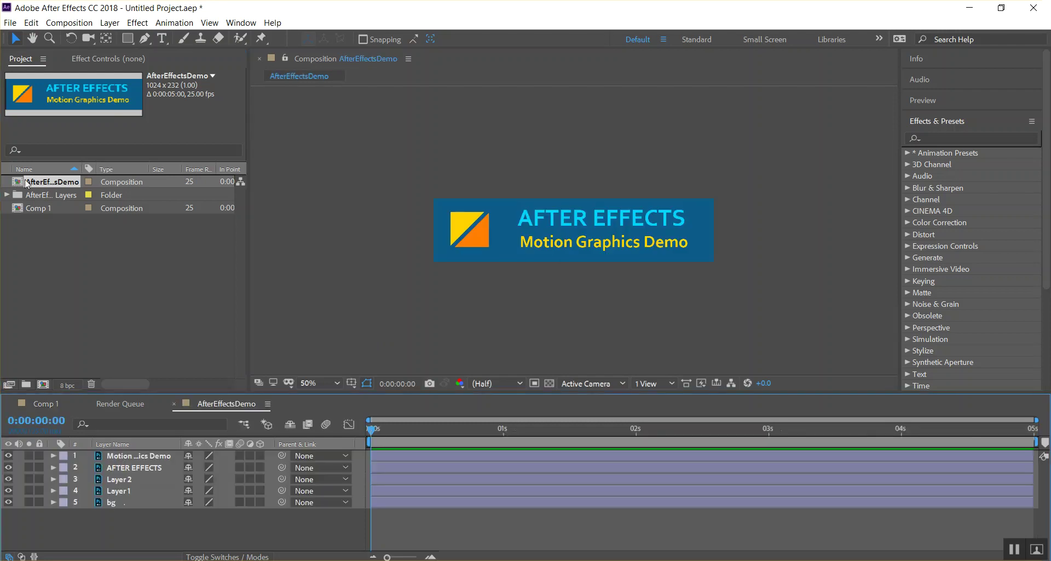
Step: Hide and show each of the five layers in the AfterEffectsDemo composition to check what each one contains
{"action": "left_click", "coordinate": [8, 455]}
{"action": "left_click", "coordinate": [8, 467]}
{"action": "left_click", "coordinate": [8, 478]}
{"action": "left_click", "coordinate": [9, 490]}
{"action": "left_click", "coordinate": [8, 501]}
{"action": "left_click", "coordinate": [8, 502]}
{"action": "left_click", "coordinate": [8, 490]}
{"action": "left_click", "coordinate": [8, 479]}
{"action": "left_click", "coordinate": [8, 467]}
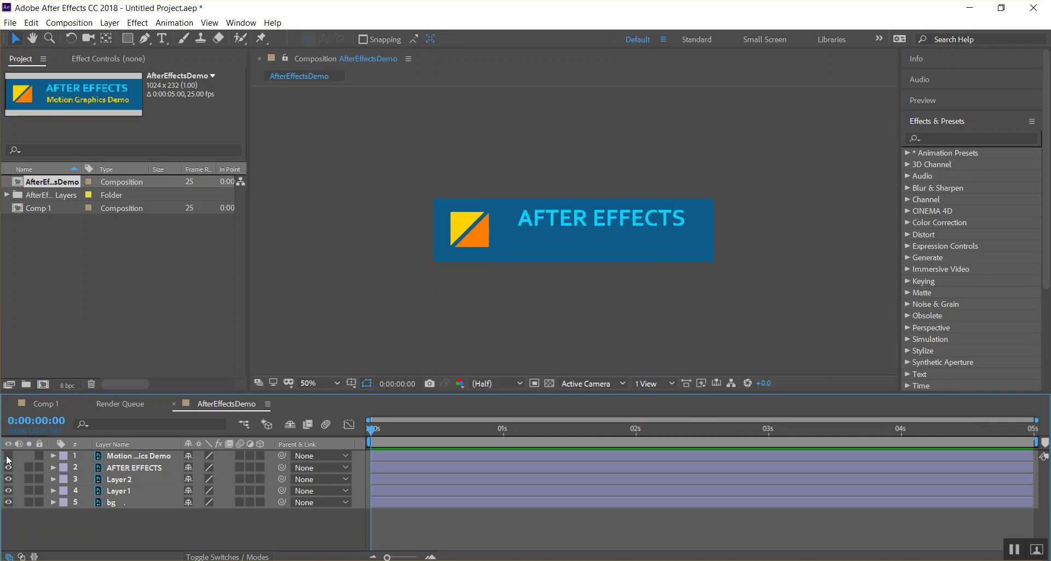
{"action": "left_click", "coordinate": [8, 455]}
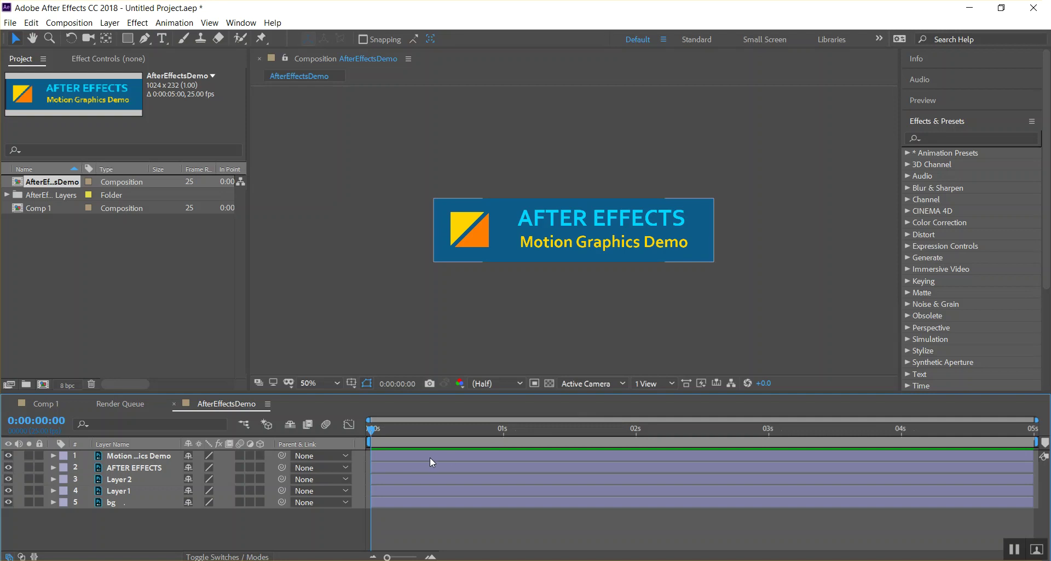
{"action": "mouse_move", "coordinate": [372, 430]}
{"action": "left_mouse_down"}
{"action": "mouse_move", "coordinate": [1045, 434]}
{"action": "mouse_move", "coordinate": [371, 432]}
{"action": "left_mouse_up"}
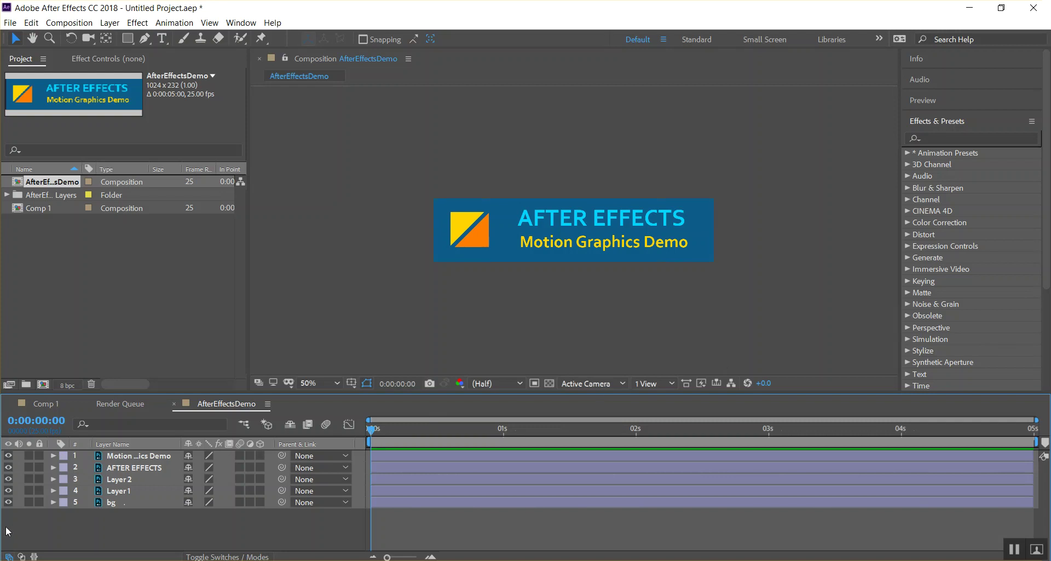
Step: Hide both text layers, Layer 2 and Layer 1, keeping only the bg layer shown
{"action": "left_click", "coordinate": [8, 456]}
{"action": "left_click", "coordinate": [8, 456]}
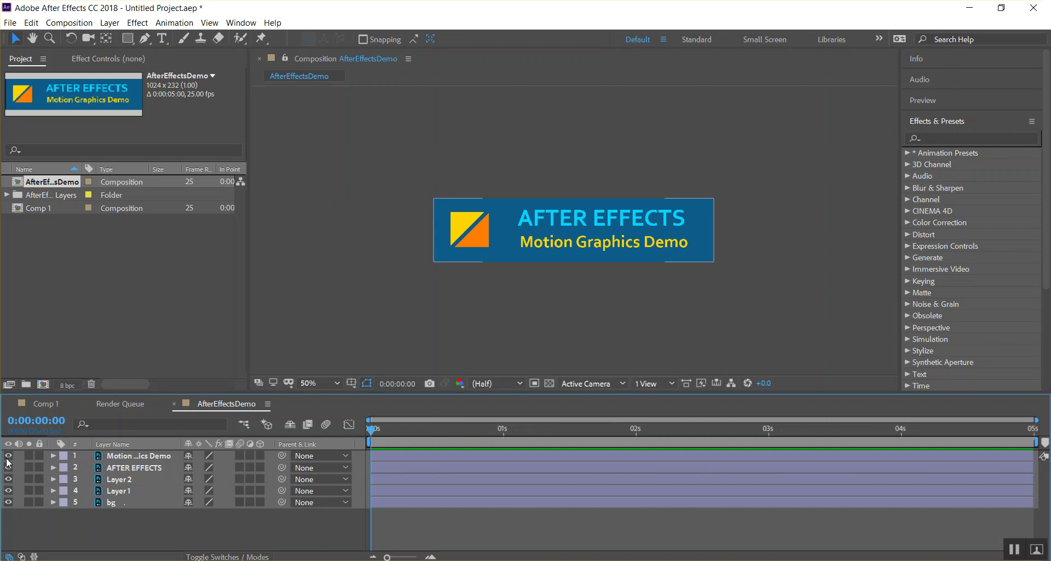
{"action": "left_click", "coordinate": [9, 467]}
{"action": "left_click", "coordinate": [8, 468]}
{"action": "left_click_drag", "start_coordinate": [8, 456], "coordinate": [8, 491]}
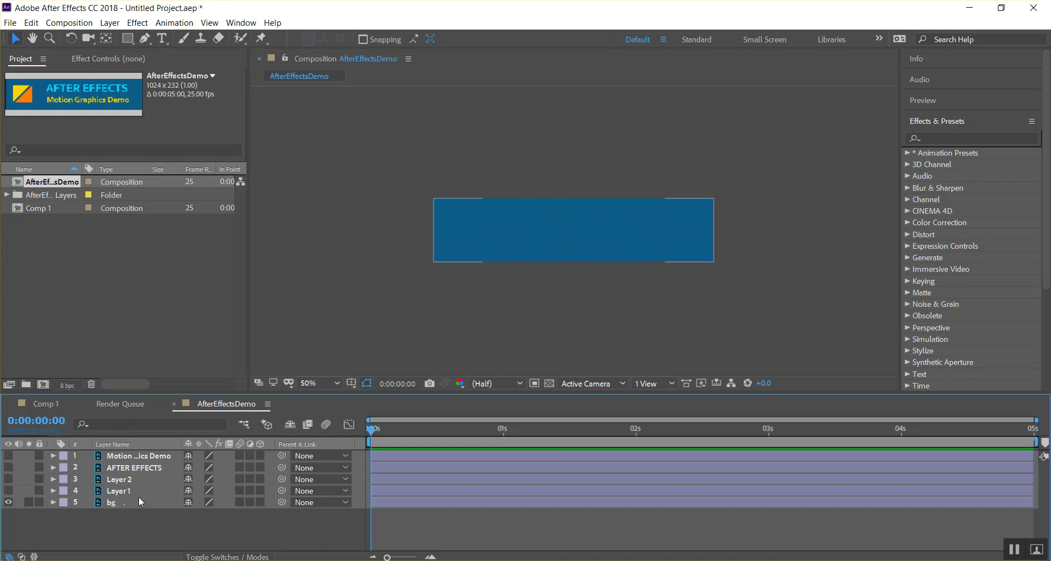
Step: Show Layer 1 and Layer 2 again and expand the Transform properties of Layer 1
{"action": "left_click", "coordinate": [149, 491]}
{"action": "left_click", "coordinate": [8, 490]}
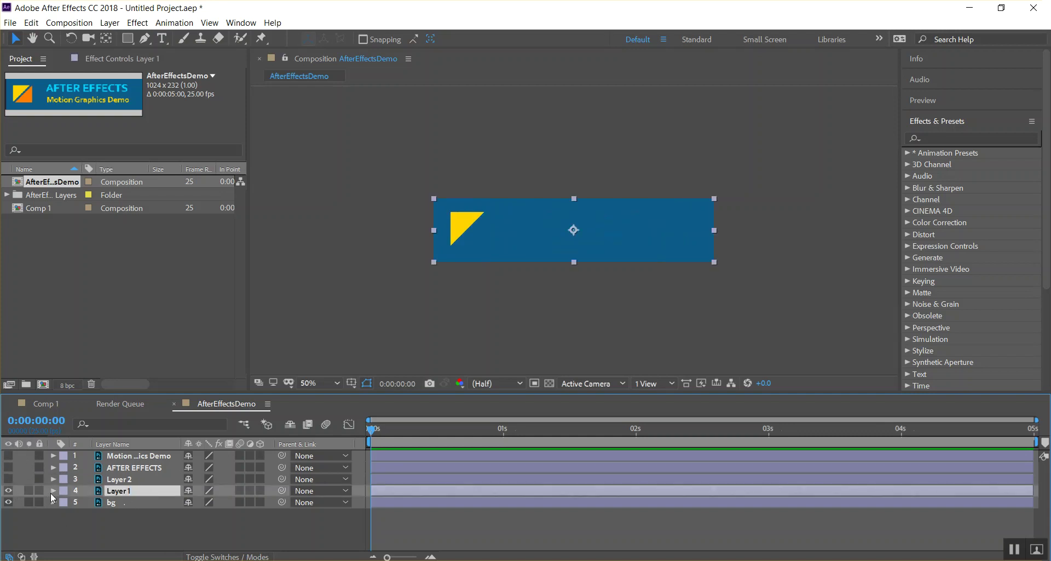
{"action": "left_click", "coordinate": [50, 490]}
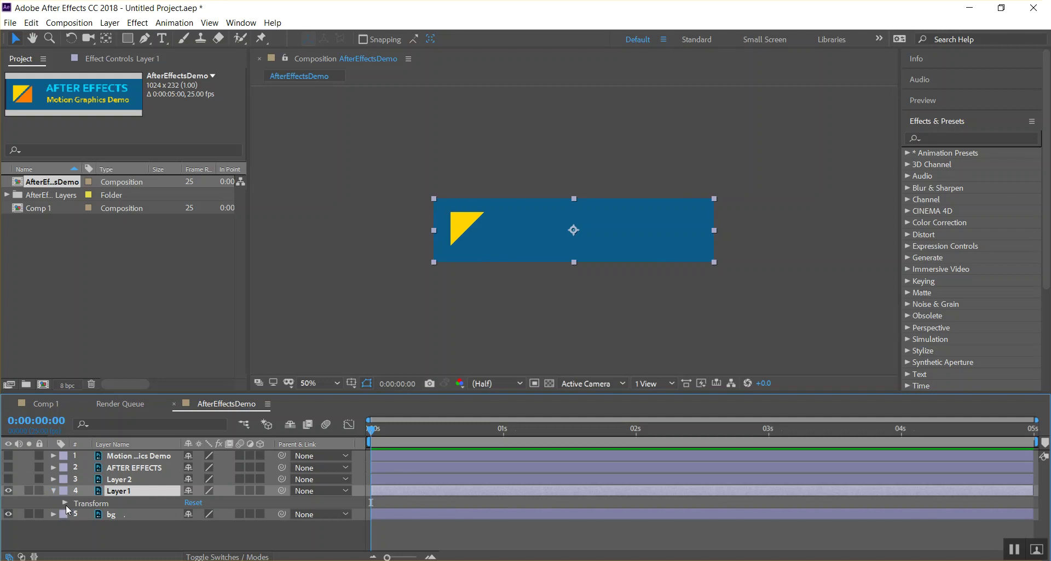
{"action": "left_click", "coordinate": [66, 503]}
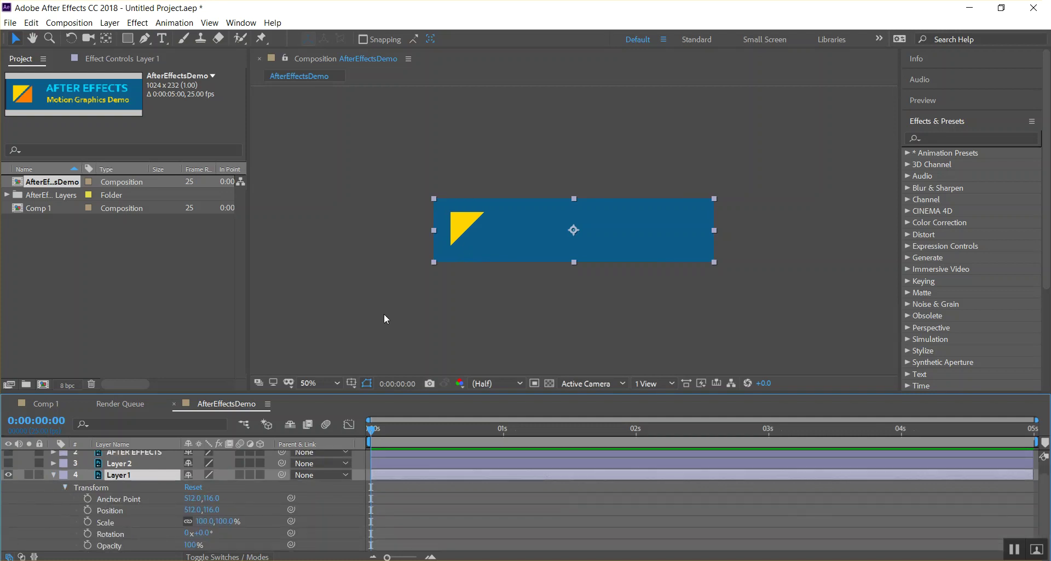
{"action": "left_click", "coordinate": [8, 463]}
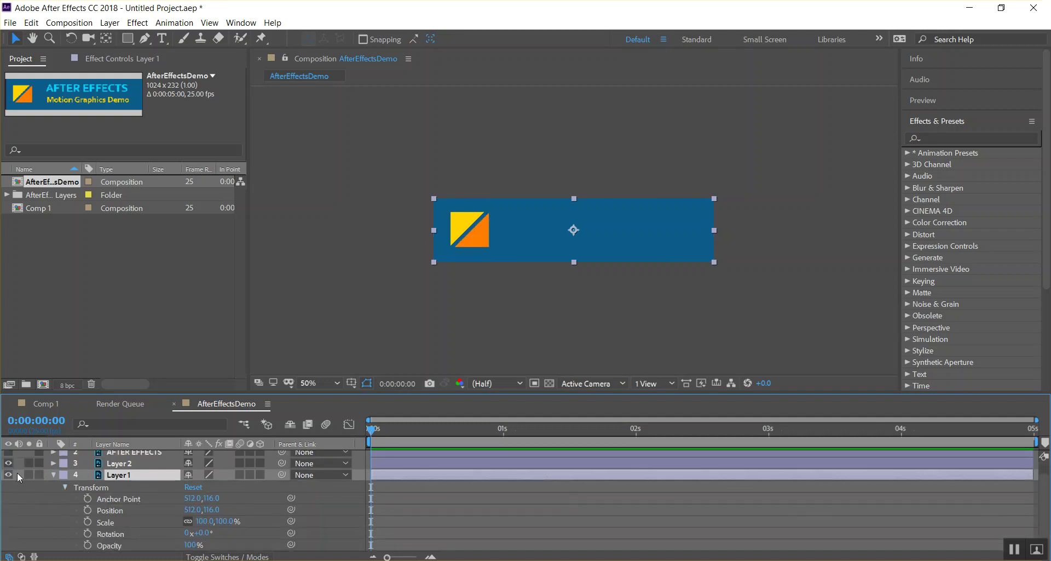
{"action": "left_click", "coordinate": [8, 474]}
{"action": "left_click", "coordinate": [8, 474]}
{"action": "scroll", "coordinate": [190, 466], "scroll_direction": "up", "scroll_amount": 1}
{"action": "scroll", "coordinate": [191, 466], "scroll_direction": "down", "scroll_amount": 2}
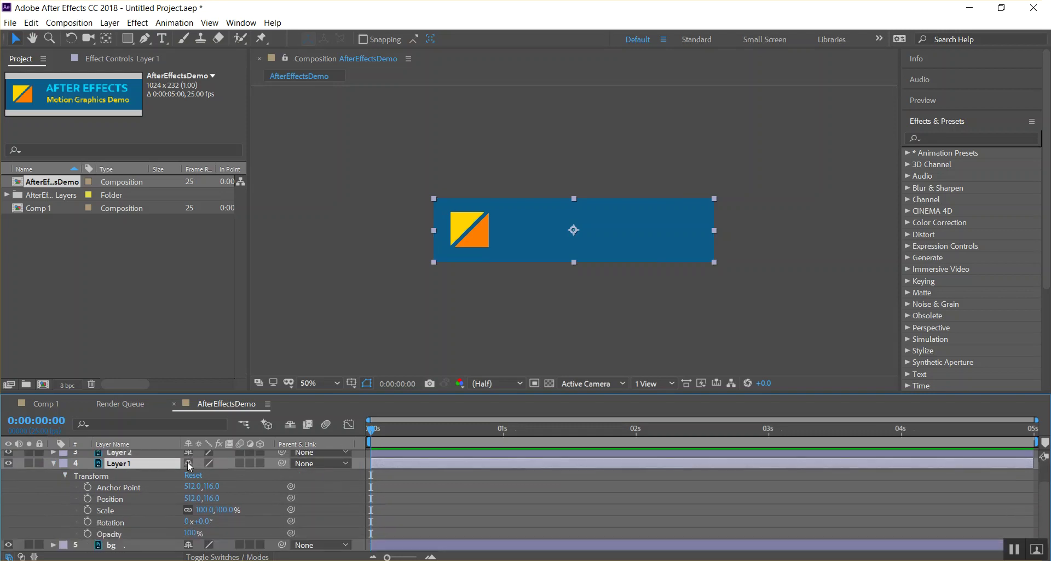
Step: Add Position keyframes to Layer 1 at 0 seconds and at 1 second
{"action": "left_click", "coordinate": [88, 499]}
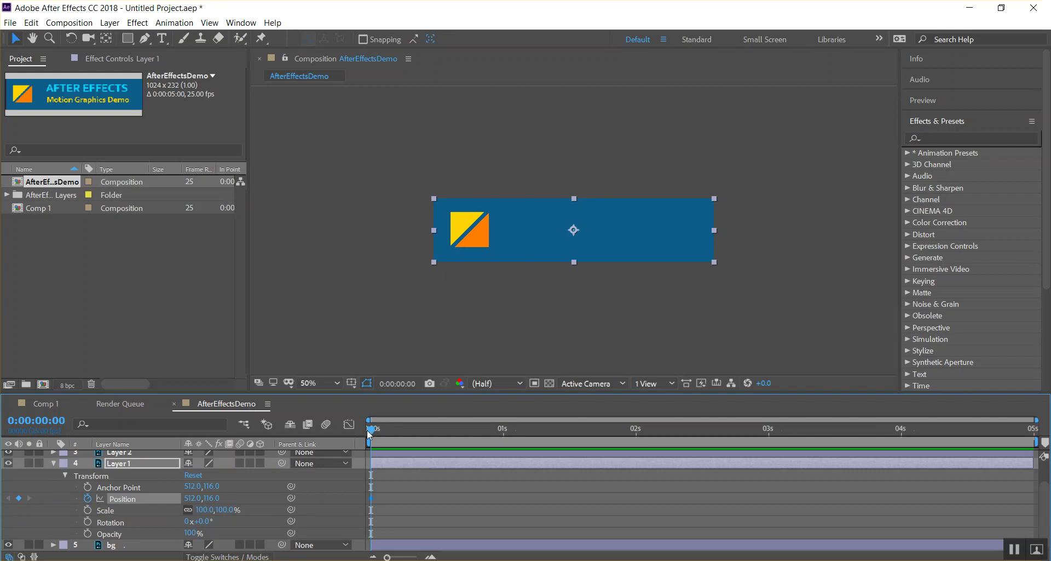
{"action": "left_click_drag", "start_coordinate": [370, 434], "coordinate": [503, 419]}
{"action": "left_click", "coordinate": [20, 498]}
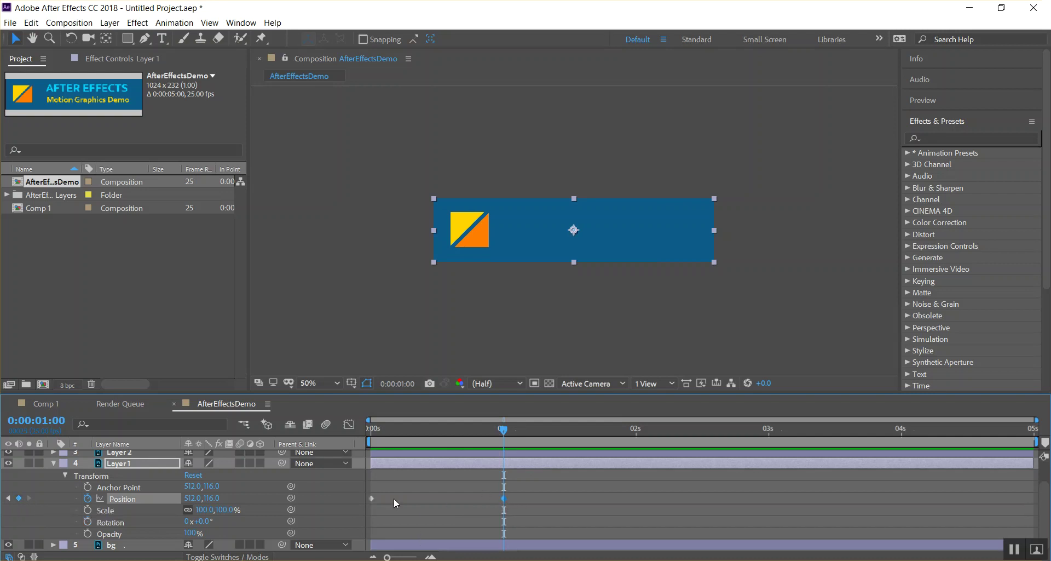
Step: At 0 seconds, move Layer 1 straight up above the banner to about 512, -66, and scrub to 1 second to check the motion
{"action": "left_click_drag", "start_coordinate": [501, 426], "coordinate": [330, 423]}
{"action": "left_click_drag", "start_coordinate": [459, 221], "coordinate": [462, 174]}
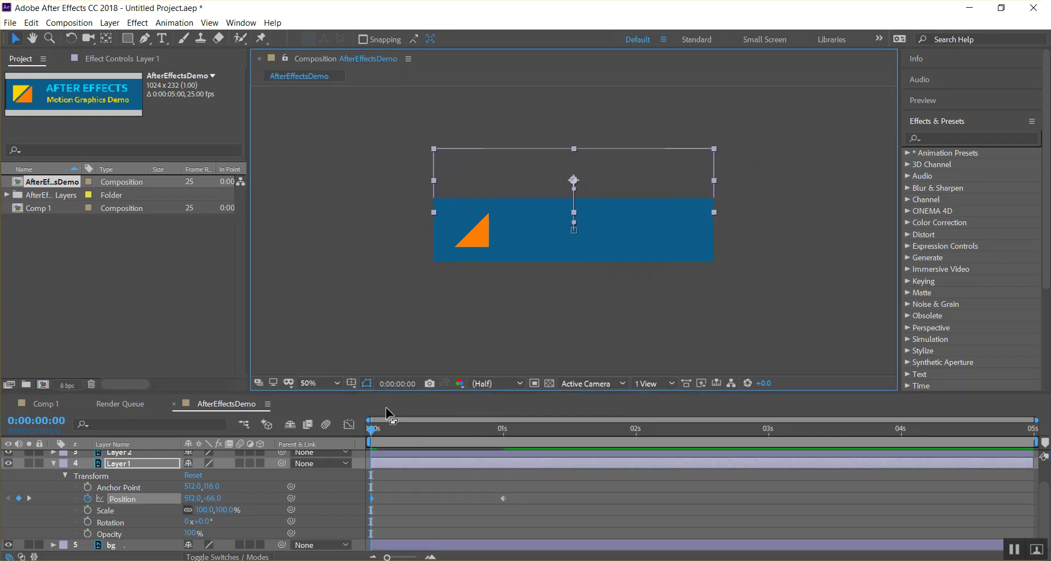
{"action": "left_click_drag", "start_coordinate": [375, 430], "coordinate": [503, 451]}
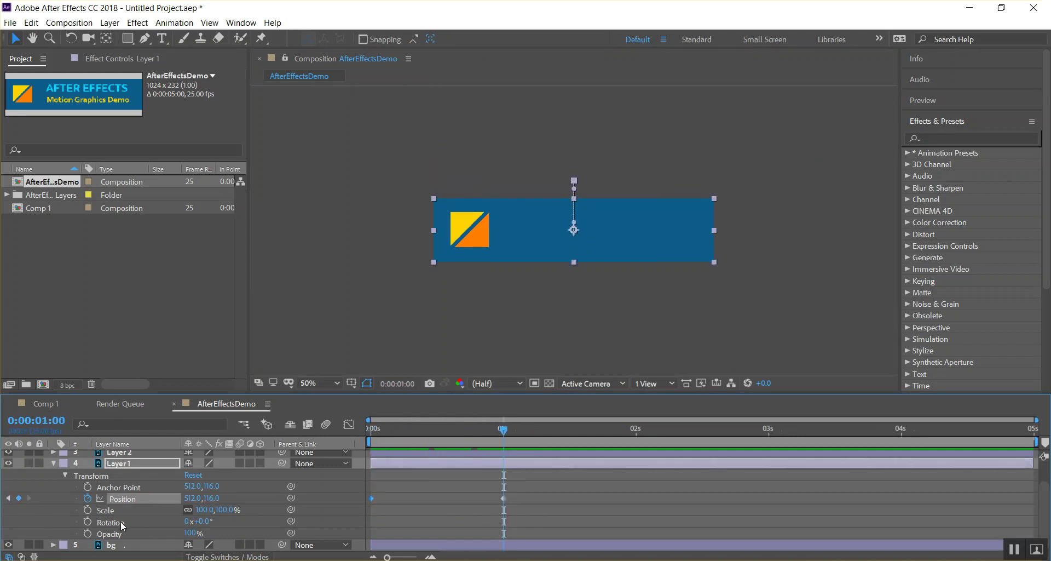
{"action": "left_click", "coordinate": [57, 461]}
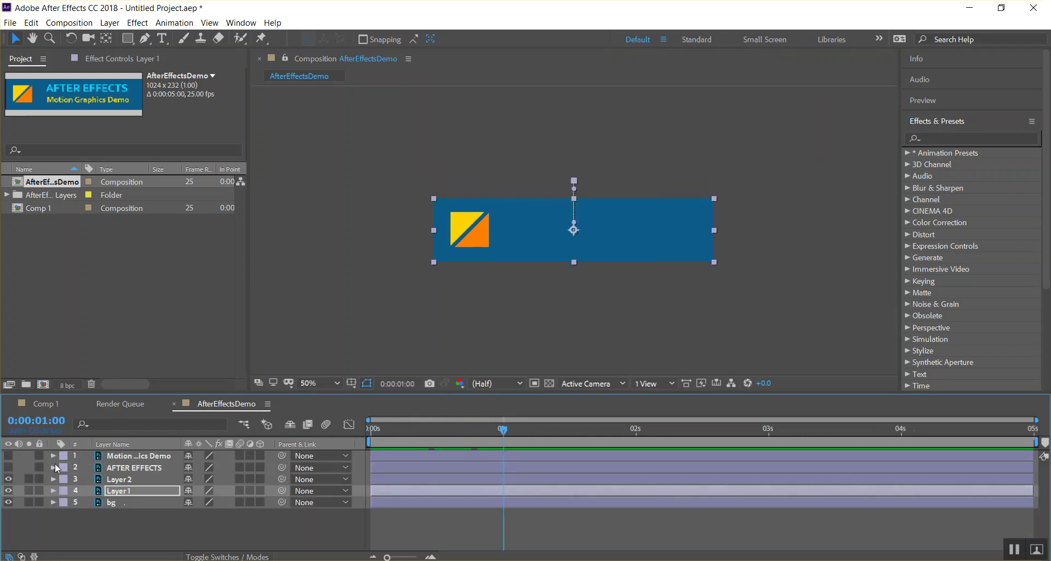
Step: Expand the Transform properties of Layer 2 and add a Position keyframe at 1 second
{"action": "left_click", "coordinate": [54, 479]}
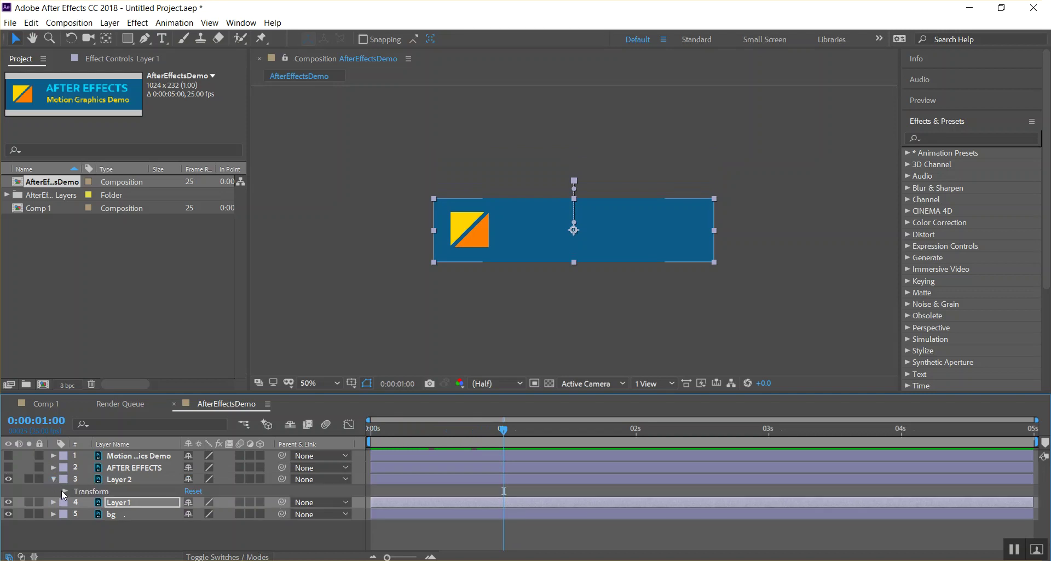
{"action": "left_click", "coordinate": [64, 492]}
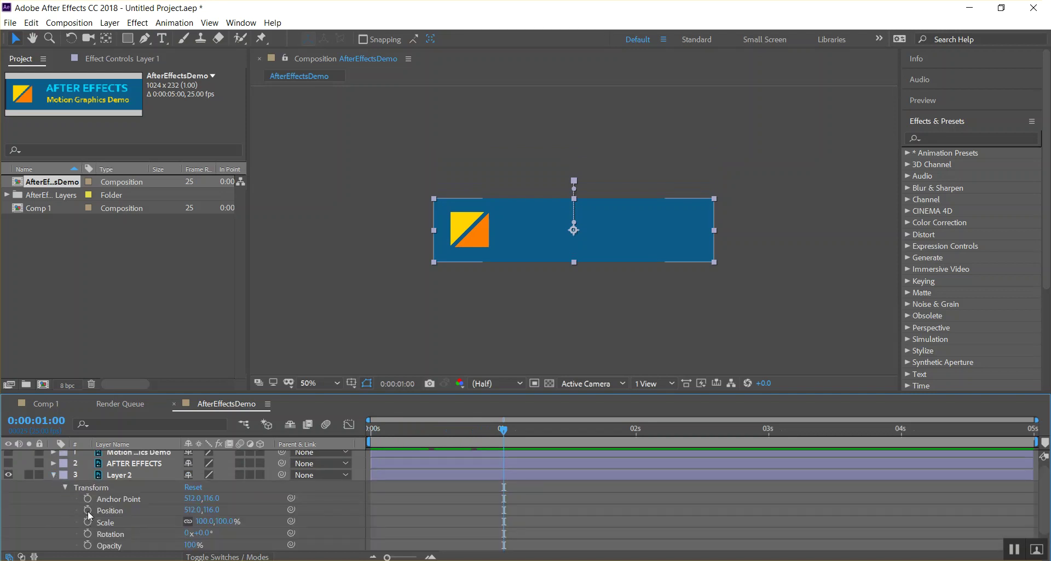
{"action": "left_click", "coordinate": [87, 510]}
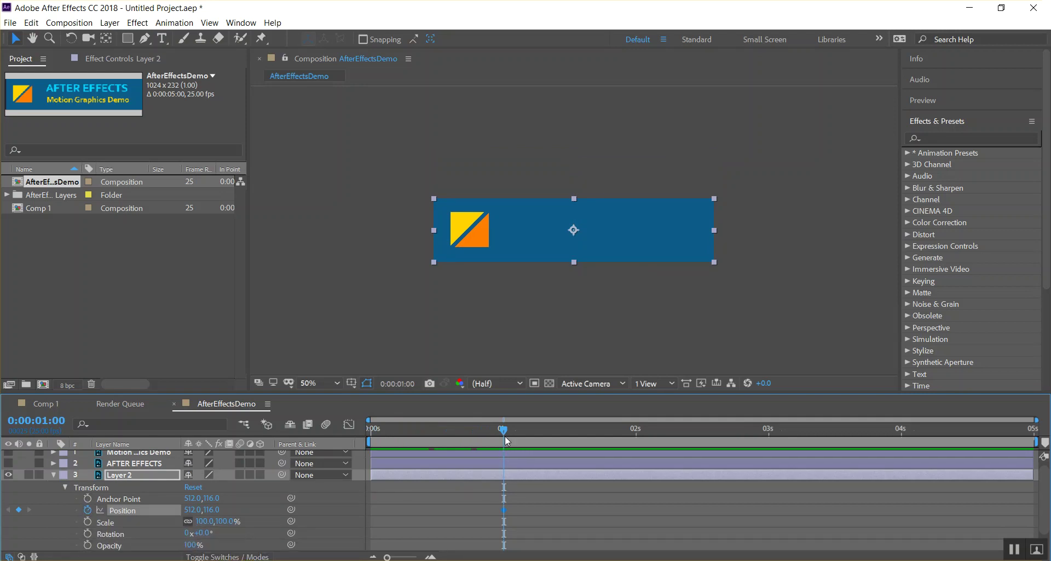
Step: At 0 seconds, move Layer 2 straight down below the banner to about 512, 326, and scrub to 1 second to check the motion
{"action": "left_click_drag", "start_coordinate": [504, 431], "coordinate": [335, 431]}
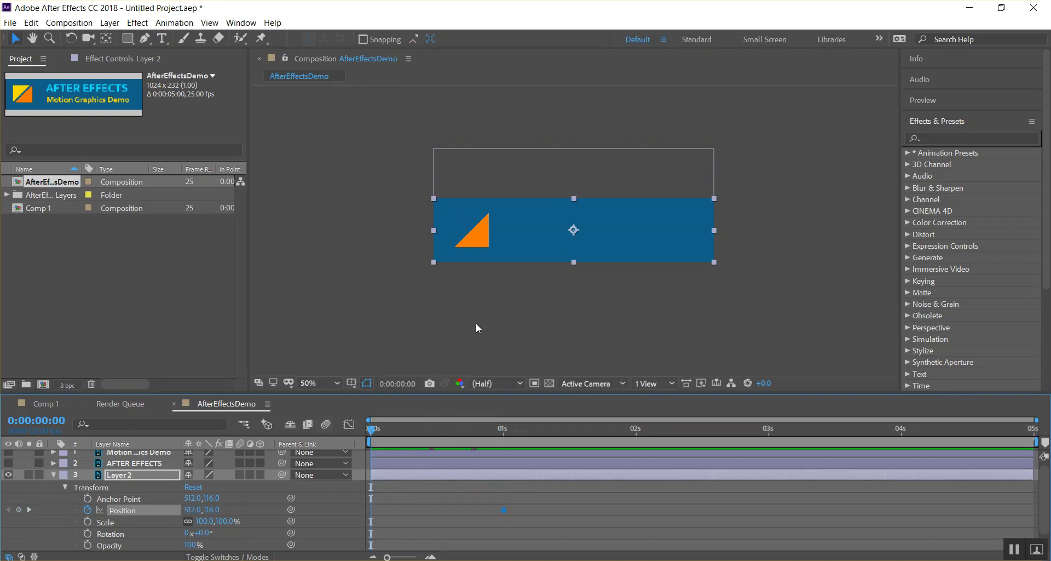
{"action": "left_click_drag", "start_coordinate": [483, 244], "coordinate": [480, 302]}
{"action": "mouse_move", "coordinate": [372, 432]}
{"action": "left_mouse_down"}
{"action": "mouse_move", "coordinate": [555, 432]}
{"action": "mouse_move", "coordinate": [360, 431]}
{"action": "left_mouse_up"}
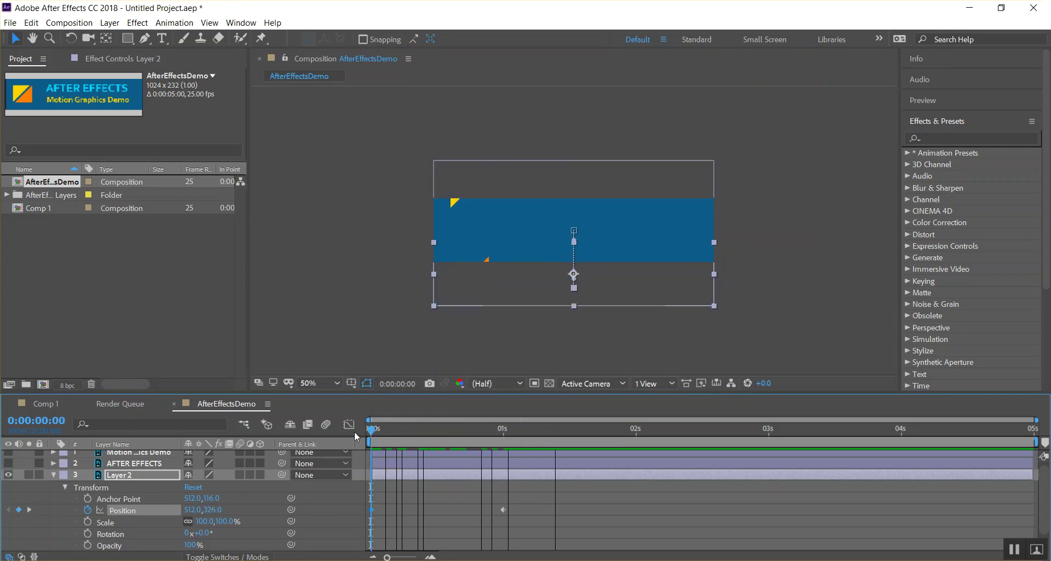
{"action": "left_click_drag", "start_coordinate": [467, 435], "coordinate": [505, 438]}
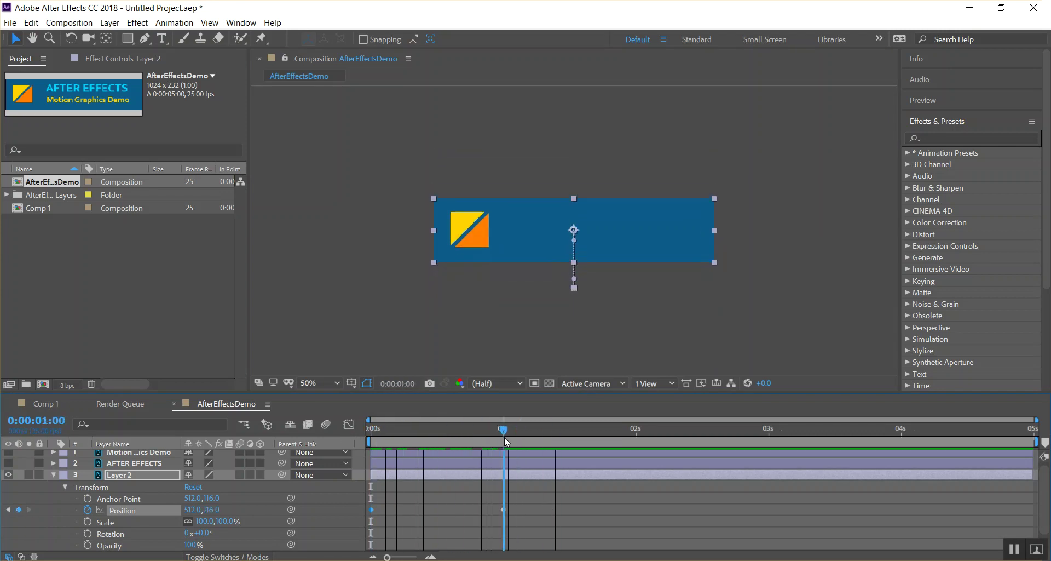
{"action": "left_click", "coordinate": [55, 477]}
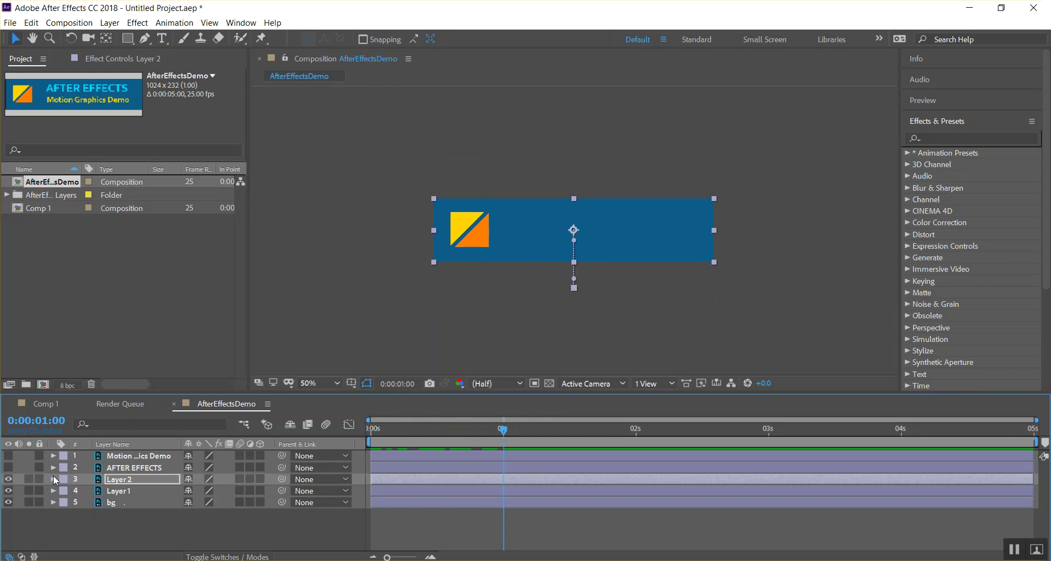
Step: Show the AFTER EFFECTS text layer and add Position keyframes to it at 1 second and at 2 seconds
{"action": "left_click", "coordinate": [53, 467]}
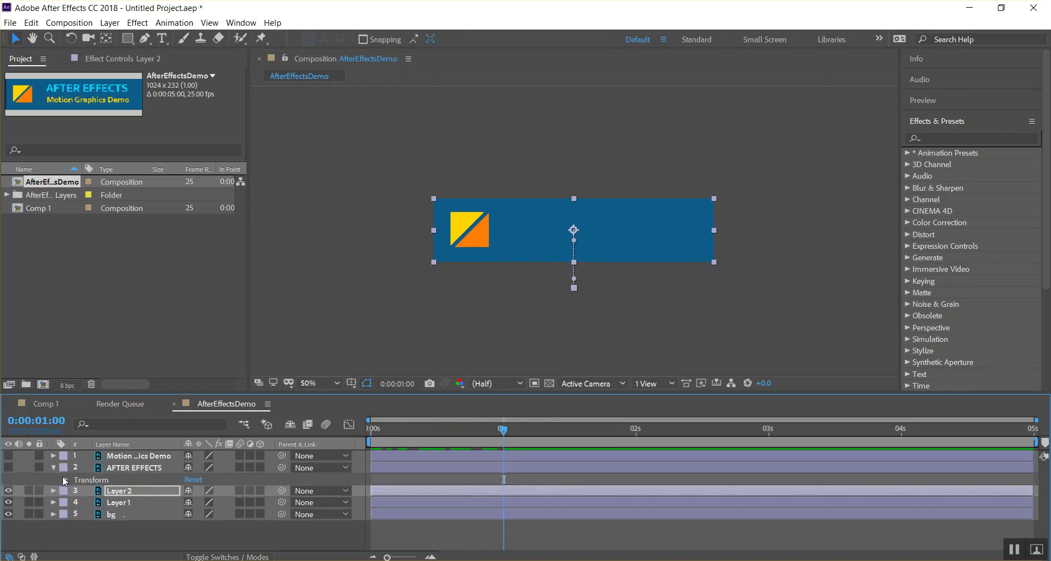
{"action": "left_click", "coordinate": [64, 480]}
{"action": "left_click", "coordinate": [118, 502]}
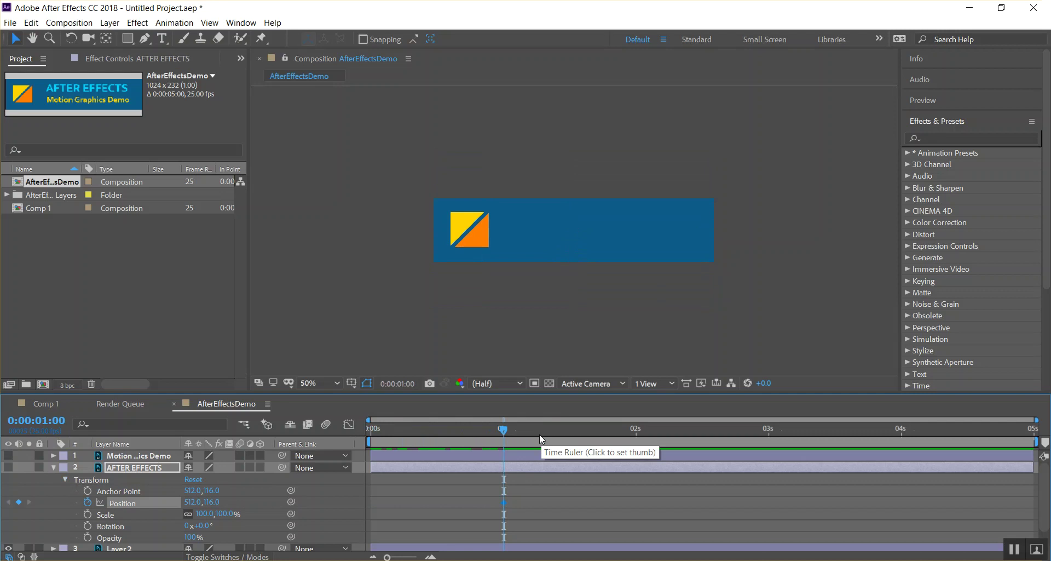
{"action": "left_click", "coordinate": [9, 467]}
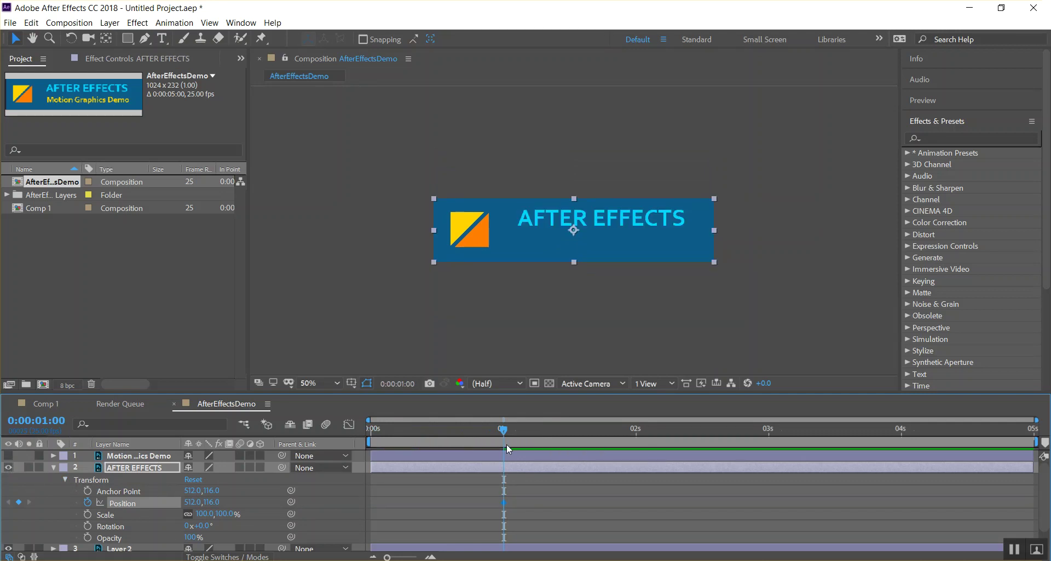
{"action": "left_click_drag", "start_coordinate": [522, 437], "coordinate": [631, 436]}
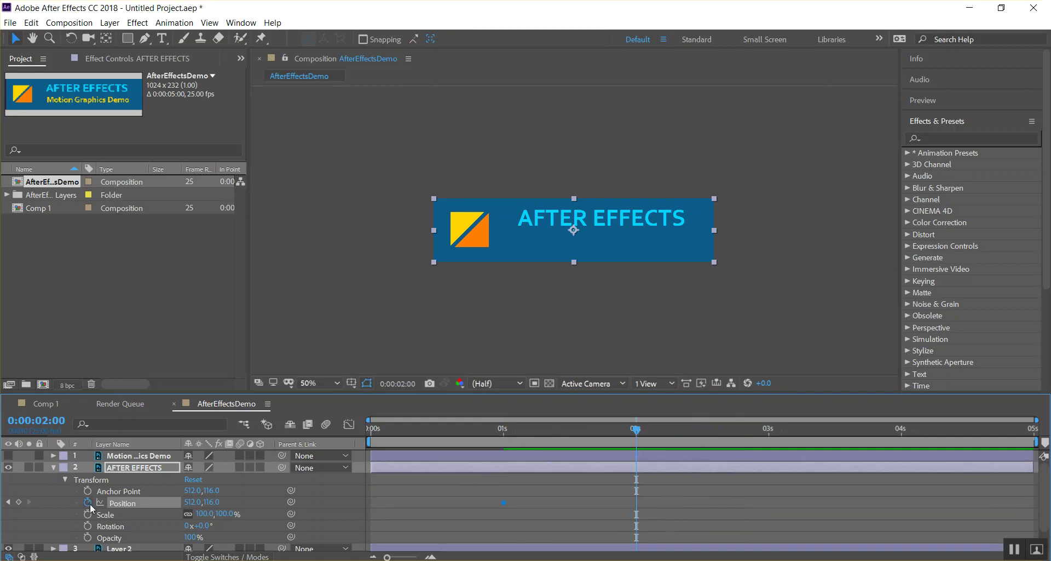
{"action": "left_click", "coordinate": [19, 501]}
Step: At 1 second, move the AFTER EFFECTS text layer up to Position 512, 61
{"action": "left_click_drag", "start_coordinate": [637, 430], "coordinate": [502, 433]}
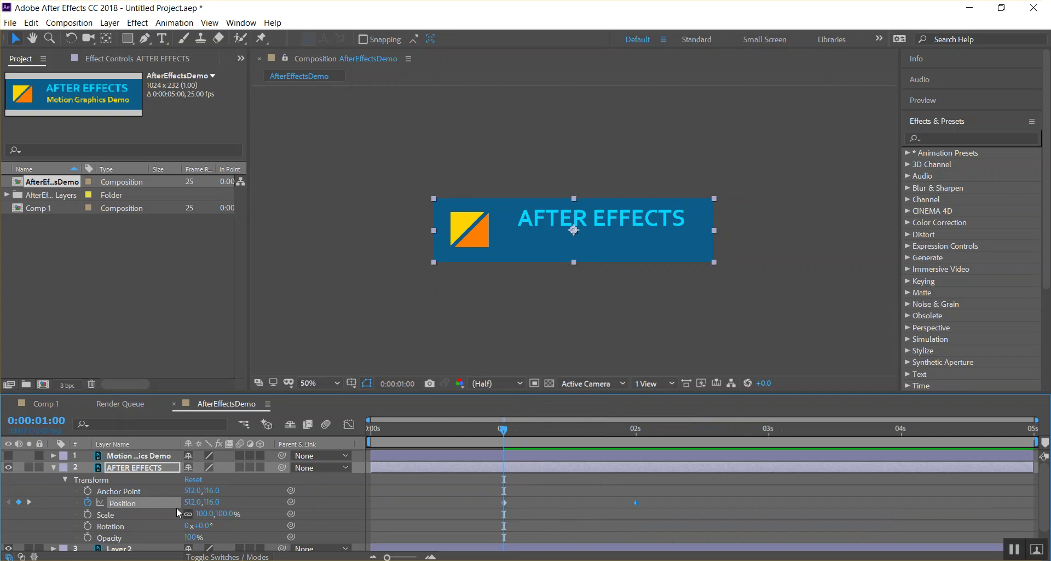
{"action": "mouse_move", "coordinate": [195, 504]}
{"action": "left_mouse_down"}
{"action": "mouse_move", "coordinate": [181, 502]}
{"action": "mouse_move", "coordinate": [239, 502]}
{"action": "mouse_move", "coordinate": [176, 501]}
{"action": "left_mouse_up"}
{"action": "key", "text": "ctrl+z"}
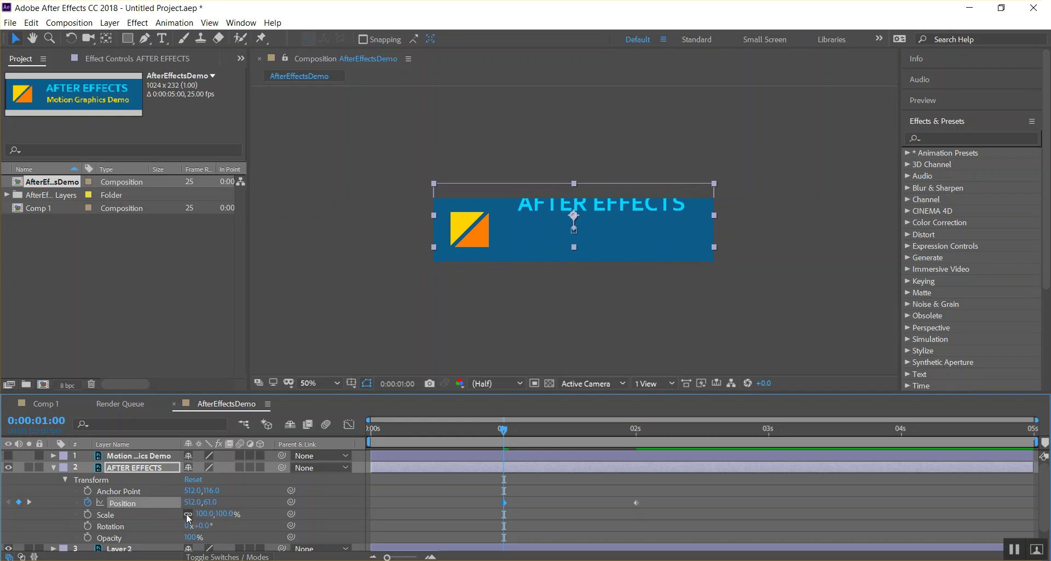
Step: Unlink the AFTER EFFECTS layer's Scale proportions and stretch only its height to 605%, leaving the width at 100%
{"action": "left_click", "coordinate": [187, 515]}
{"action": "left_click", "coordinate": [201, 514]}
{"action": "type", "text": "152"}
{"action": "key", "text": "Return"}
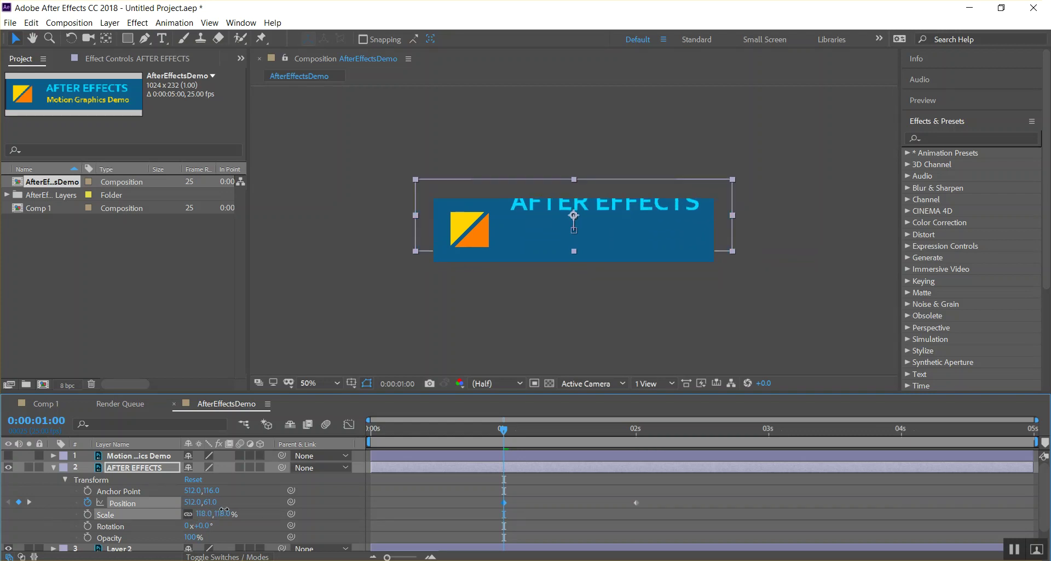
{"action": "left_click_drag", "start_coordinate": [232, 505], "coordinate": [503, 448]}
{"action": "key", "text": "ctrl+z"}
{"action": "left_click", "coordinate": [188, 513]}
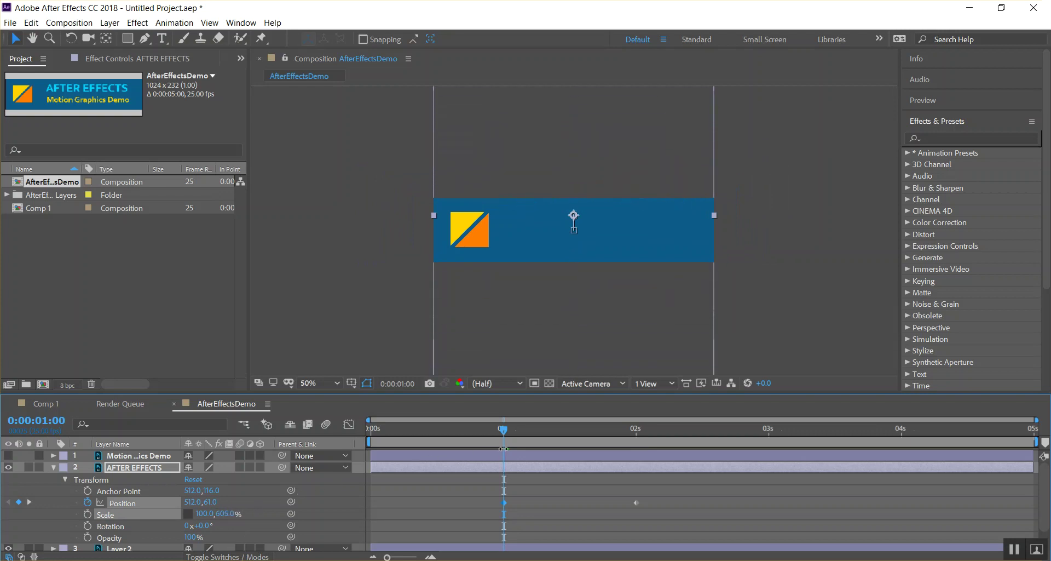
Step: Nudge the stretched AFTER EFFECTS layer down to Position 512, 381 so its tall letters cover the banner
{"action": "key", "text": "shift+Down"}
{"action": "key", "text": "shift+Down"}
{"action": "key", "text": "shift+Down"}
{"action": "key", "text": "shift+Down"}
{"action": "key", "text": "shift+Down"}
{"action": "key", "text": "shift+Down"}
{"action": "key", "text": "shift+Down"}
{"action": "key", "text": "shift+Down"}
{"action": "key", "text": "shift+Down"}
{"action": "key", "text": "shift+Down"}
{"action": "key", "text": "shift+Down"}
{"action": "key", "text": "shift+Down"}
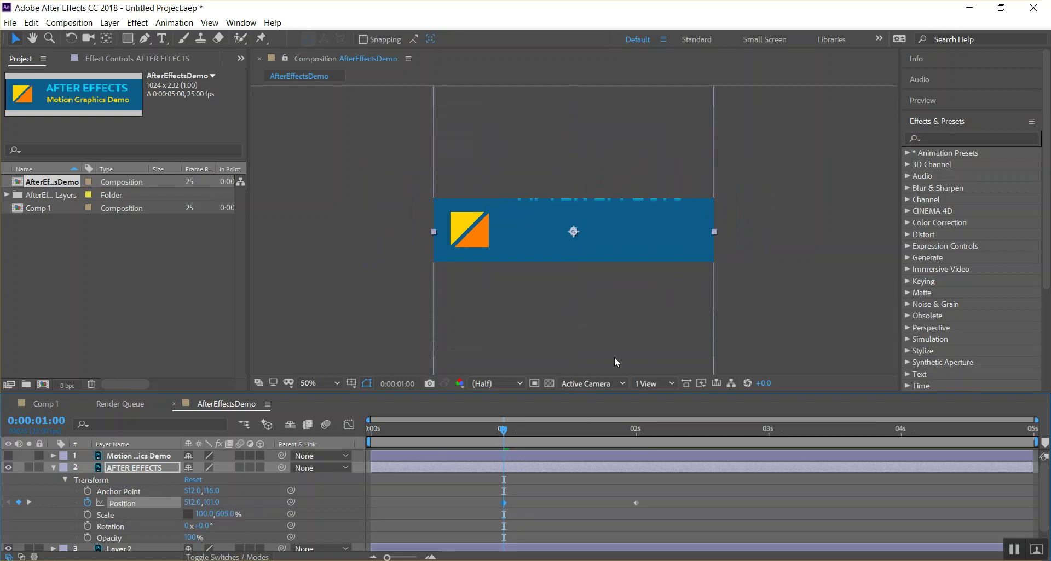
{"action": "key", "text": "shift+Down"}
{"action": "key", "text": "shift+Down"}
{"action": "key", "text": "shift+Down"}
{"action": "key", "text": "shift+Down"}
{"action": "key", "text": "shift+Down"}
{"action": "key", "text": "shift+Down"}
{"action": "key", "text": "shift+Down"}
{"action": "key", "text": "shift+Down"}
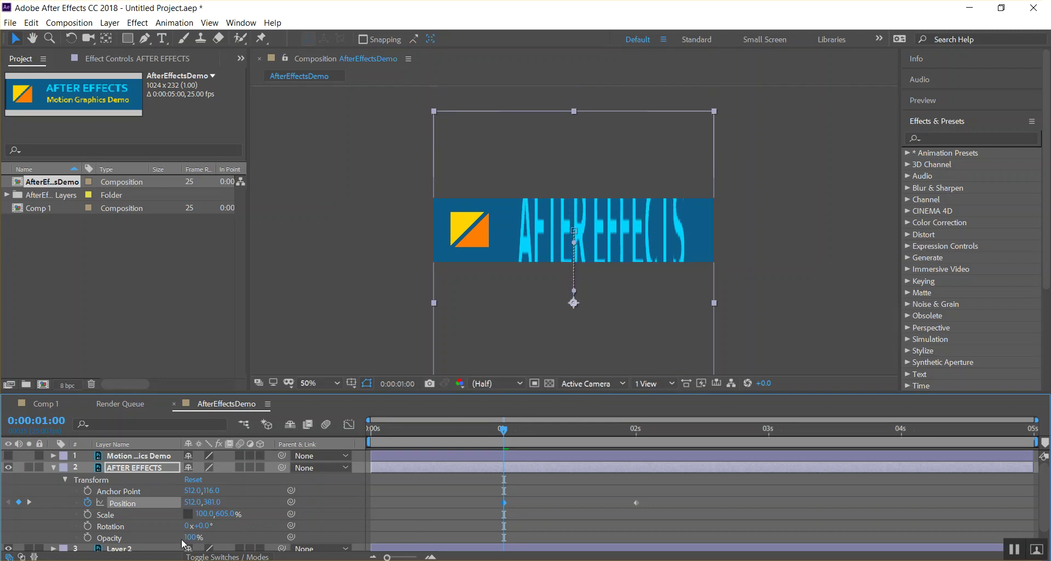
Step: Add Scale and Opacity keyframes to the AFTER EFFECTS layer at 1 second, with Opacity set to 0%
{"action": "left_click", "coordinate": [88, 515]}
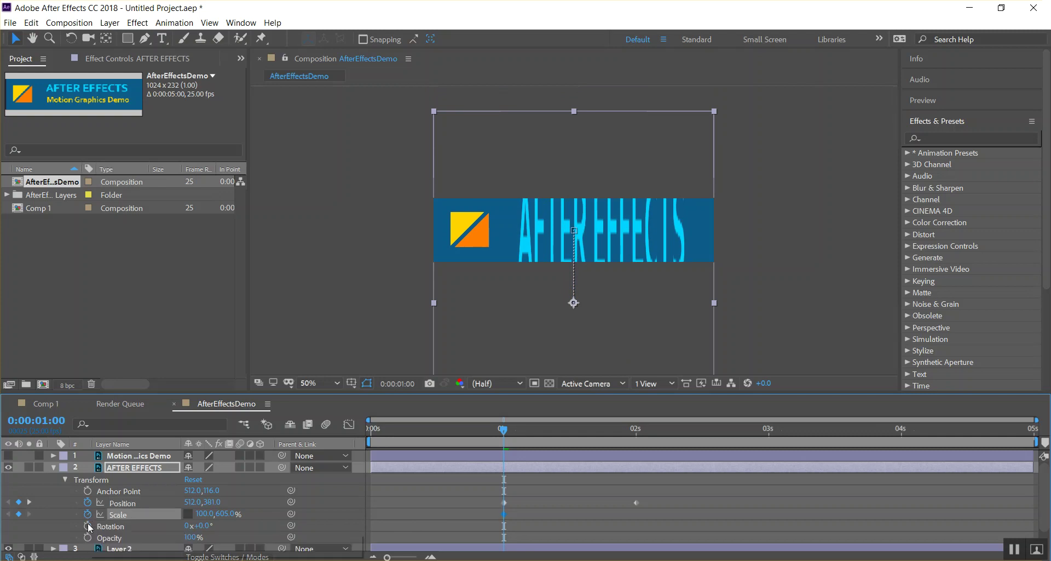
{"action": "left_click", "coordinate": [88, 537]}
{"action": "left_click", "coordinate": [192, 537]}
{"action": "type", "text": "0"}
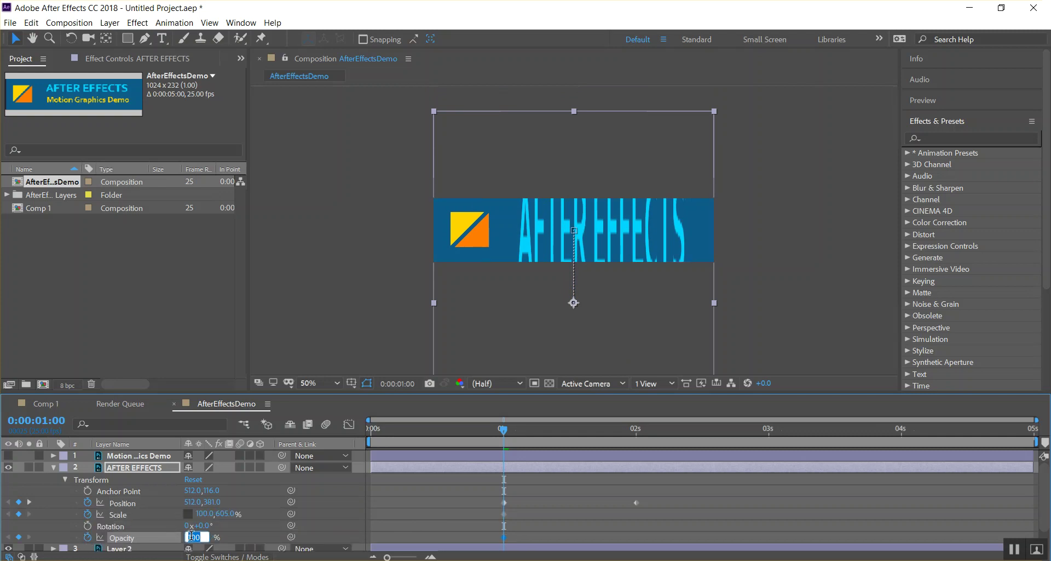
{"action": "key", "text": "Return"}
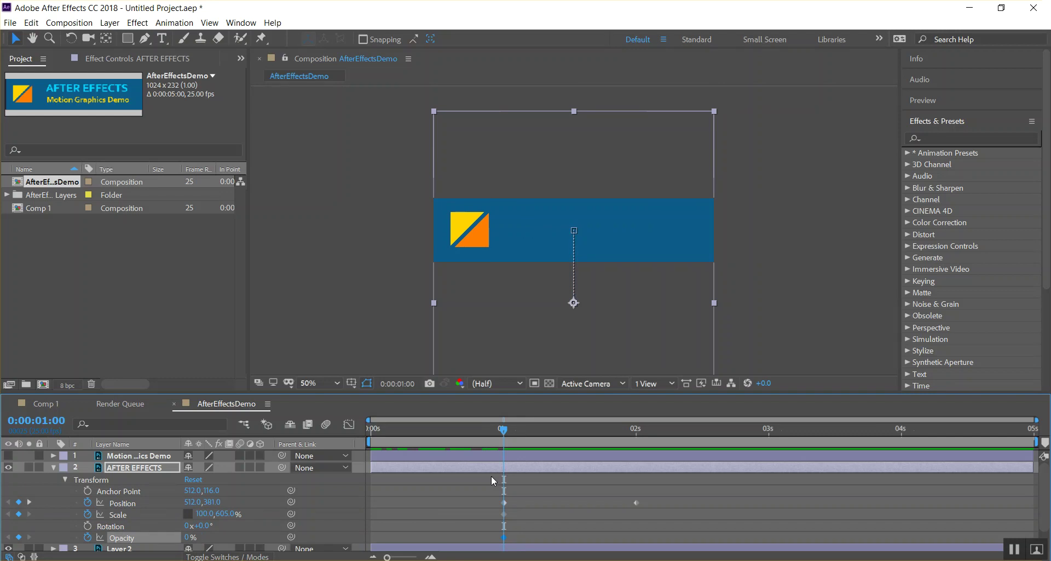
Step: At 2 seconds, set the AFTER EFFECTS layer's vertical Scale to 100% and its Opacity to 100%, and scrub through the animation
{"action": "left_click_drag", "start_coordinate": [506, 428], "coordinate": [634, 419]}
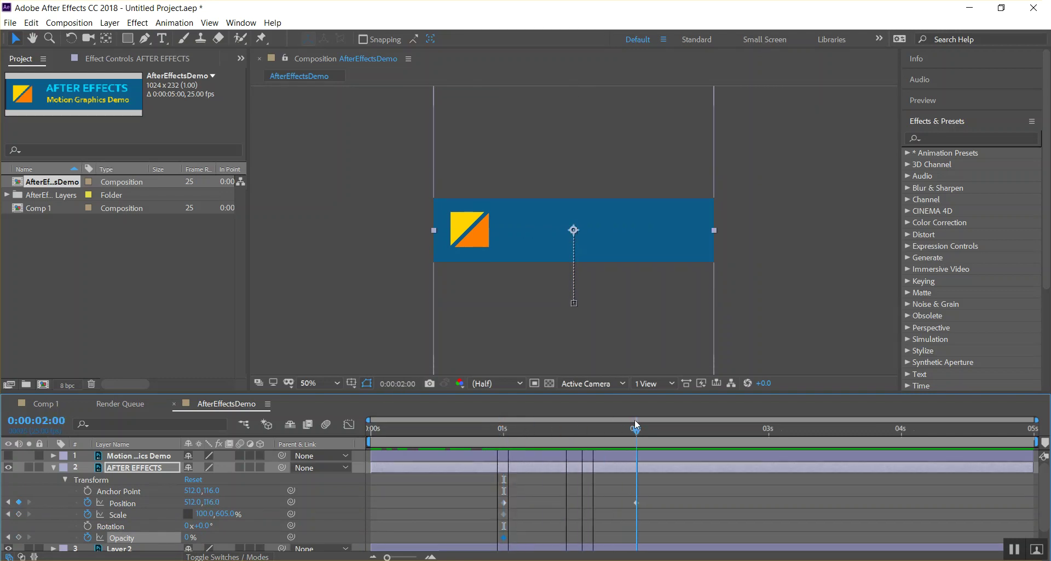
{"action": "left_click", "coordinate": [223, 513]}
{"action": "type", "text": "100"}
{"action": "key", "text": "Return"}
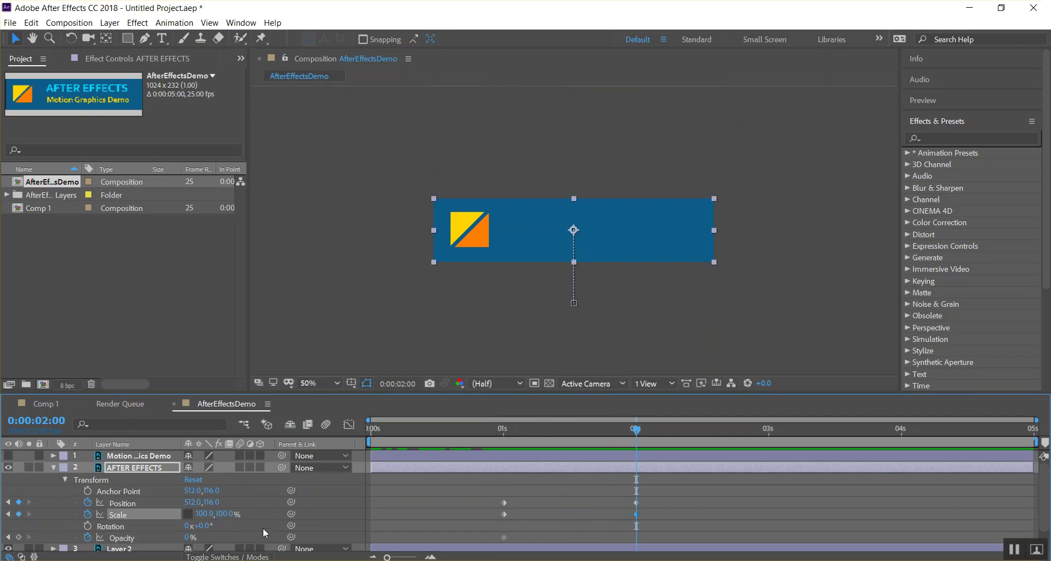
{"action": "left_click", "coordinate": [188, 538]}
{"action": "type", "text": "100"}
{"action": "key", "text": "Return"}
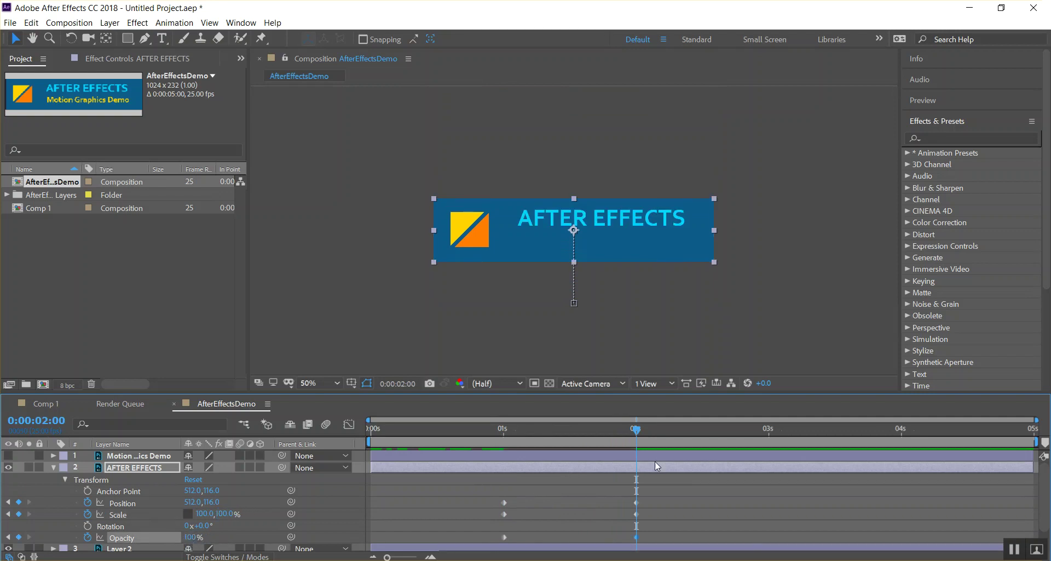
{"action": "mouse_move", "coordinate": [637, 434]}
{"action": "left_mouse_down"}
{"action": "mouse_move", "coordinate": [486, 449]}
{"action": "mouse_move", "coordinate": [646, 452]}
{"action": "mouse_move", "coordinate": [636, 452]}
{"action": "left_mouse_up"}
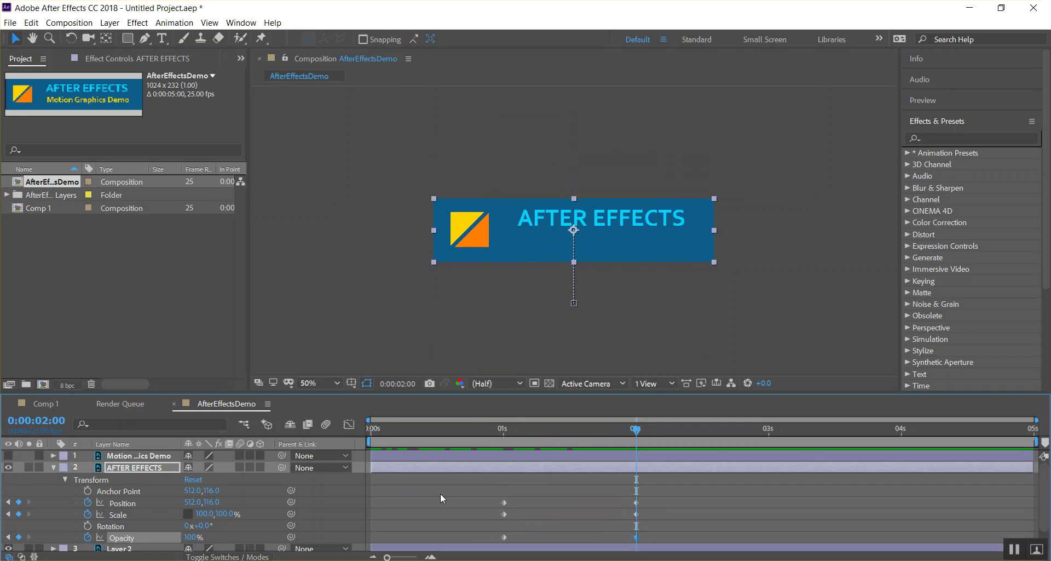
Step: Add Position keyframes to the Motion Graphics Demo text layer at 2 seconds and at 3 seconds
{"action": "left_click", "coordinate": [53, 468]}
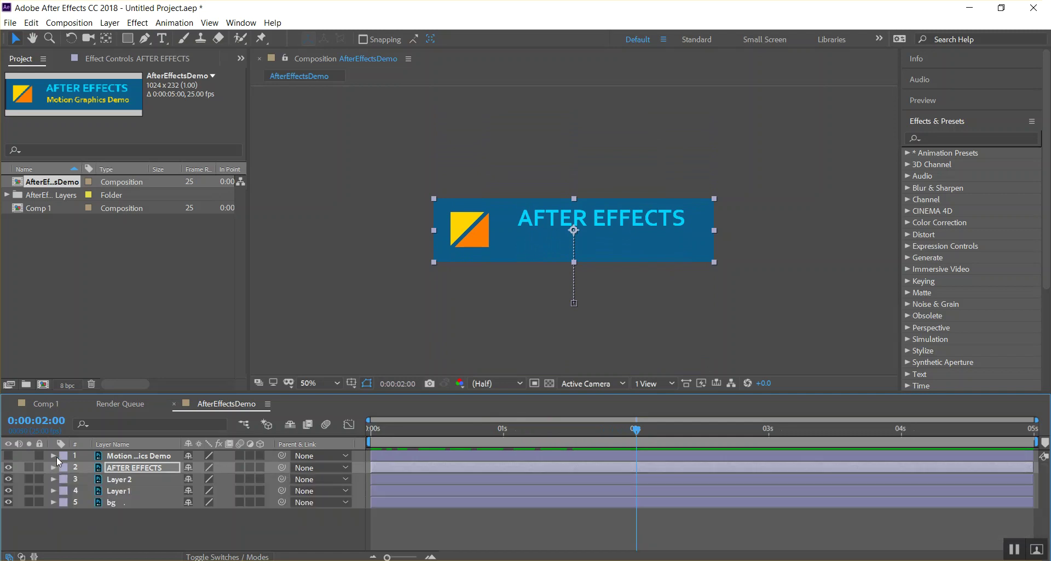
{"action": "left_click", "coordinate": [53, 455]}
{"action": "left_click", "coordinate": [65, 468]}
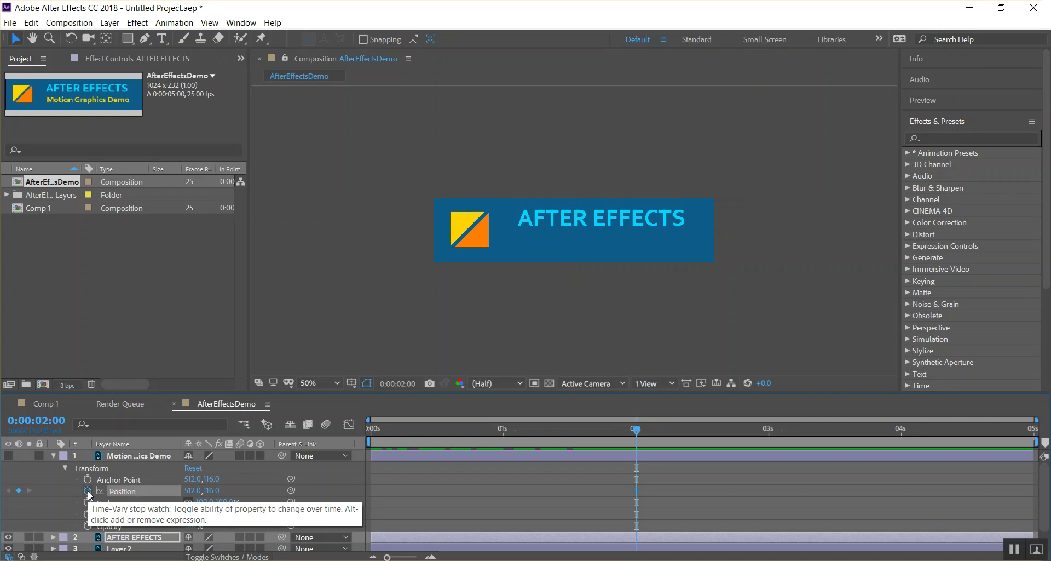
{"action": "left_click", "coordinate": [87, 490]}
{"action": "left_click_drag", "start_coordinate": [636, 429], "coordinate": [769, 431]}
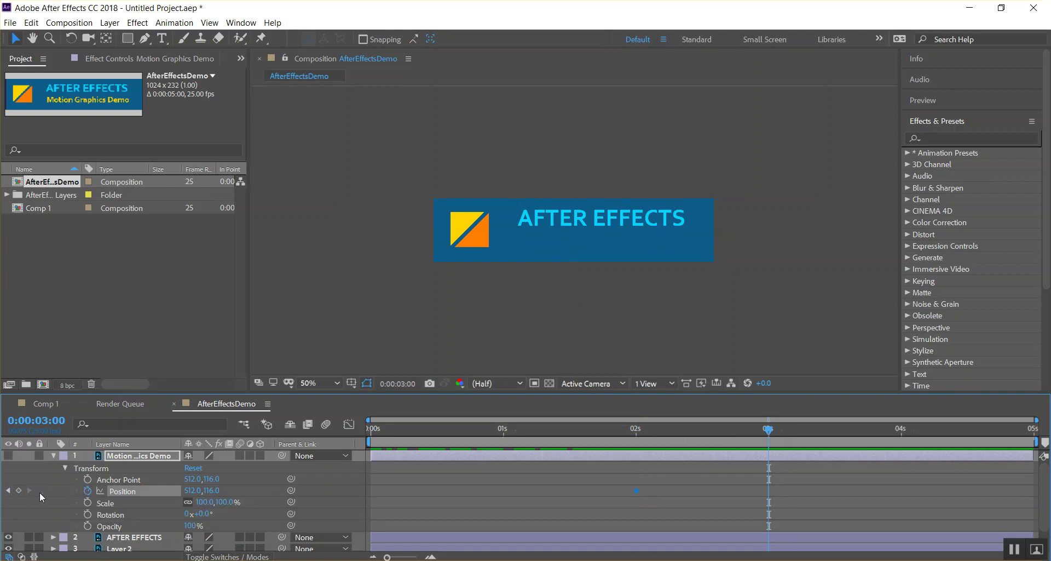
{"action": "left_click", "coordinate": [20, 491]}
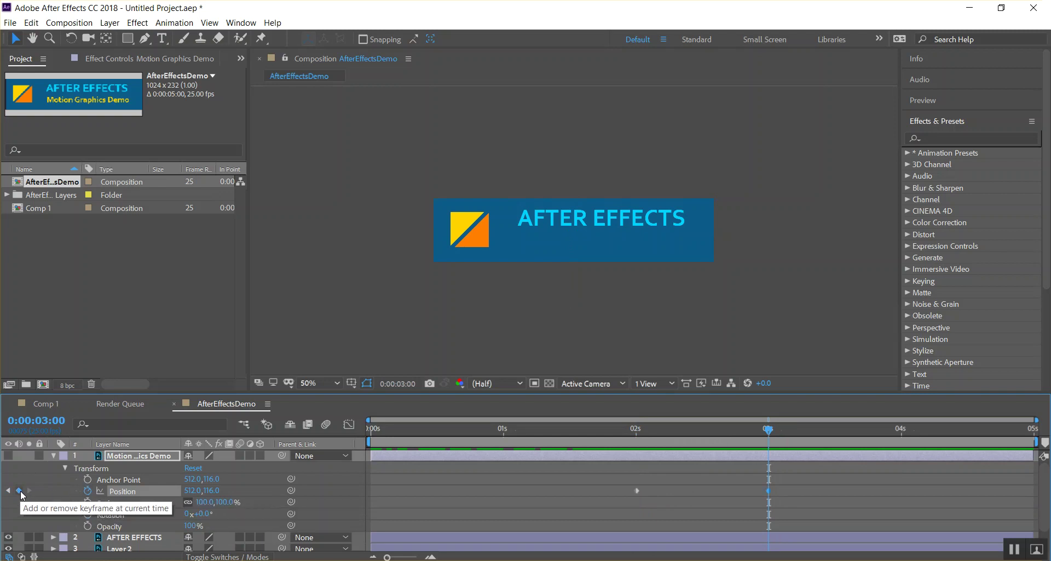
Step: At 2 seconds, show the Motion Graphics Demo layer and move it down to Position 512, 216, and scrub past 3 seconds to check
{"action": "left_click_drag", "start_coordinate": [769, 436], "coordinate": [639, 430]}
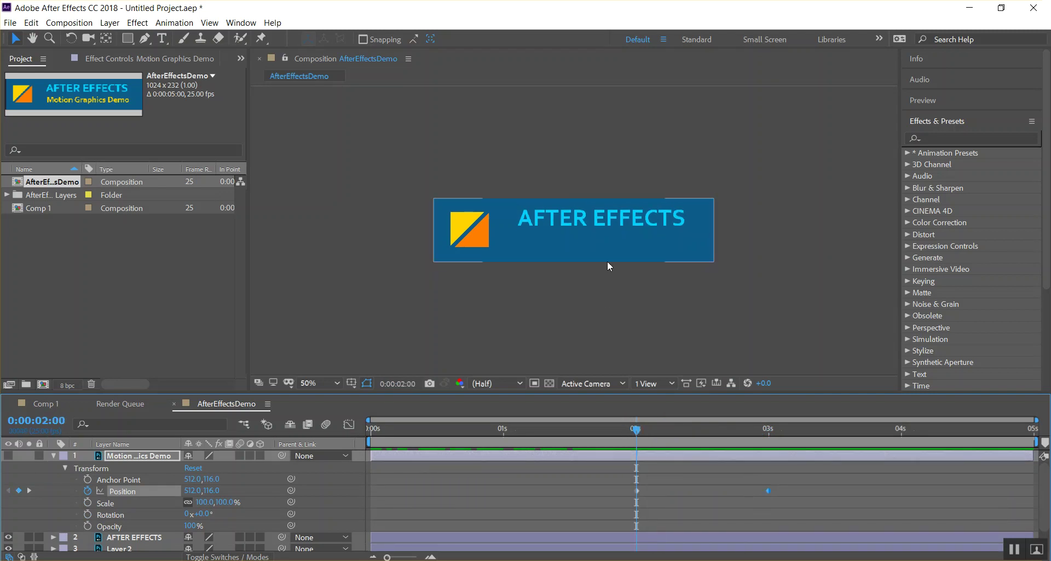
{"action": "left_click", "coordinate": [8, 455]}
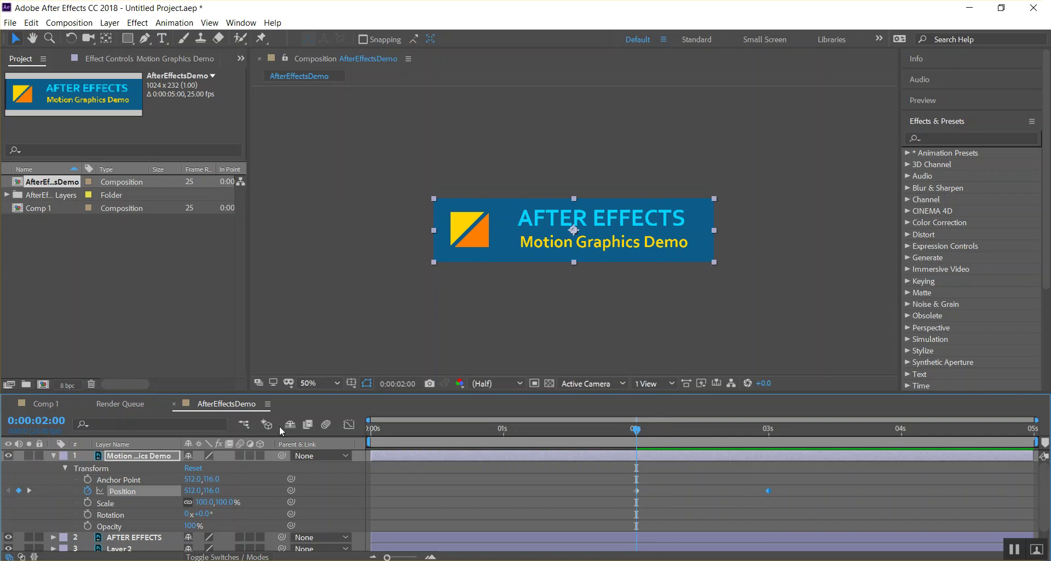
{"action": "key", "text": "shift+Down"}
{"action": "key", "text": "shift+Down"}
{"action": "key", "text": "shift+Down"}
{"action": "key", "text": "shift+Down"}
{"action": "key", "text": "shift+Down"}
{"action": "key", "text": "shift+Down"}
{"action": "key", "text": "shift+Down"}
{"action": "key", "text": "shift+Down"}
{"action": "key", "text": "shift+Down"}
{"action": "key", "text": "shift+Down"}
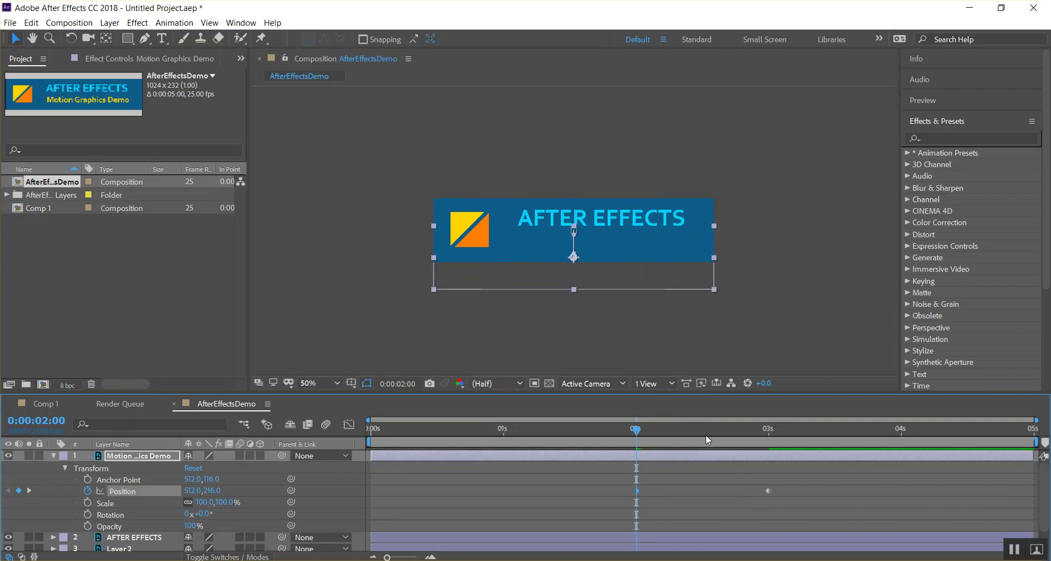
{"action": "left_click_drag", "start_coordinate": [639, 433], "coordinate": [798, 421]}
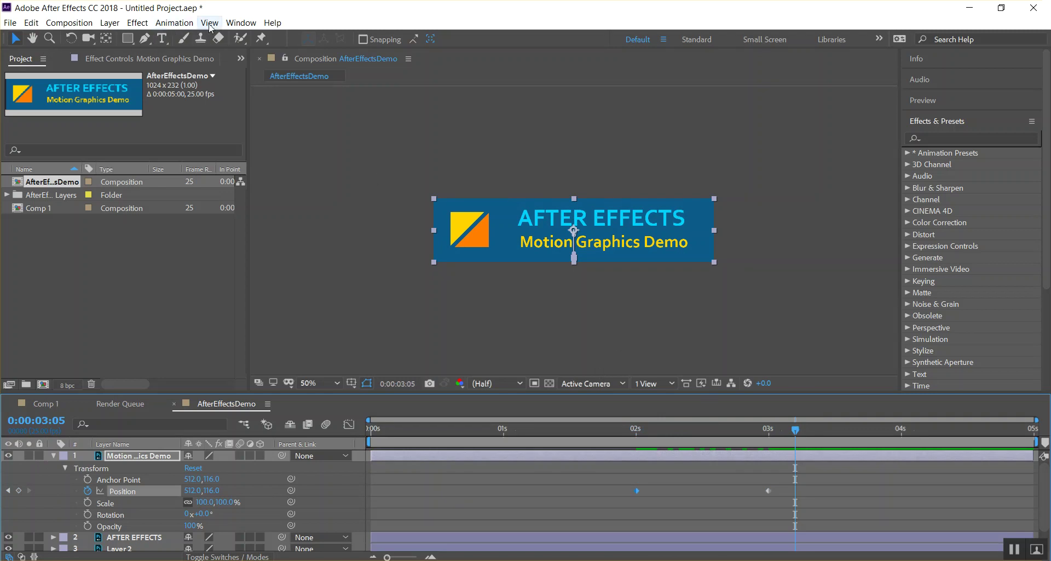
Step: Play a preview of the whole banner animation and stop the playback
{"action": "left_click", "coordinate": [984, 100]}
{"action": "left_click", "coordinate": [969, 120]}
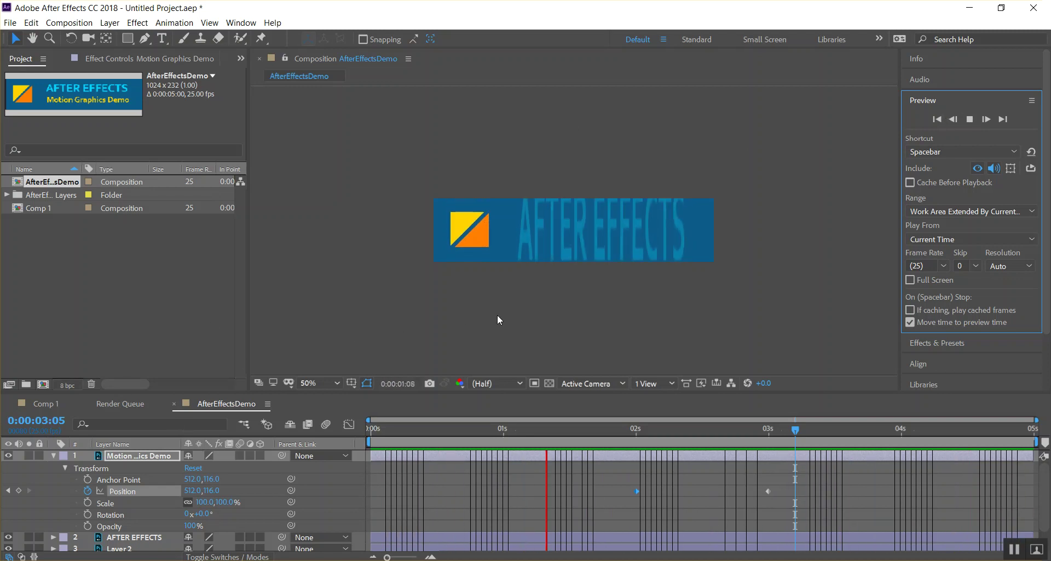
{"action": "left_click", "coordinate": [360, 388]}
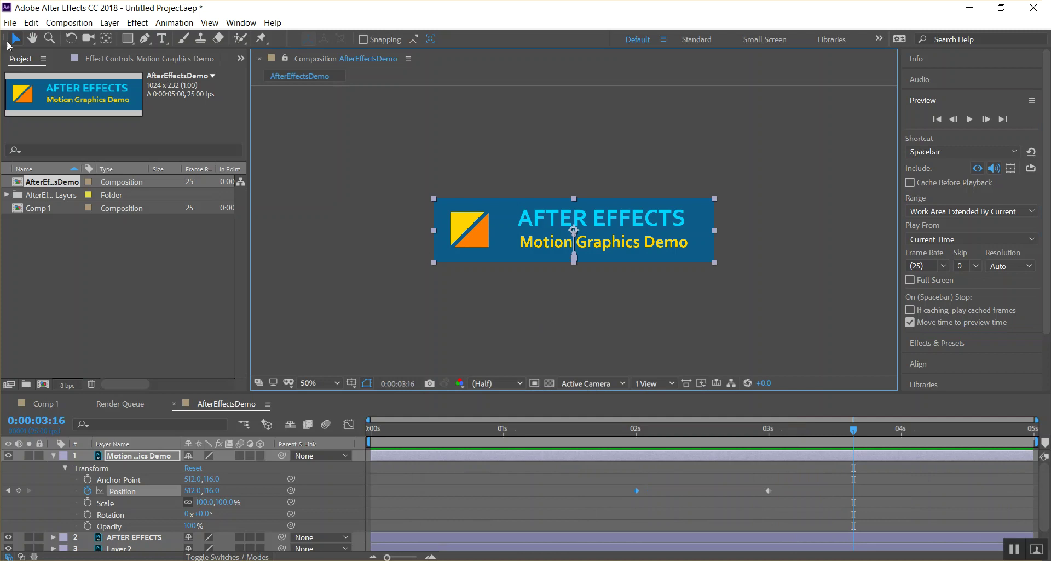
Step: Add the AfterEffectsDemo composition to the Render Queue and open its Output Module settings
{"action": "left_click", "coordinate": [10, 22]}
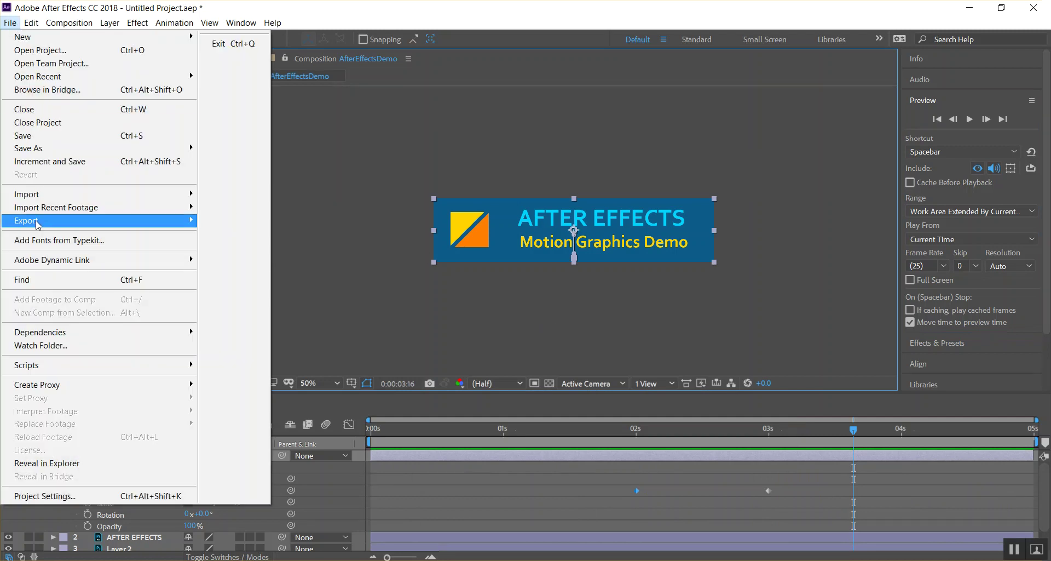
{"action": "mouse_move", "coordinate": [164, 220]}
{"action": "left_click", "coordinate": [304, 239]}
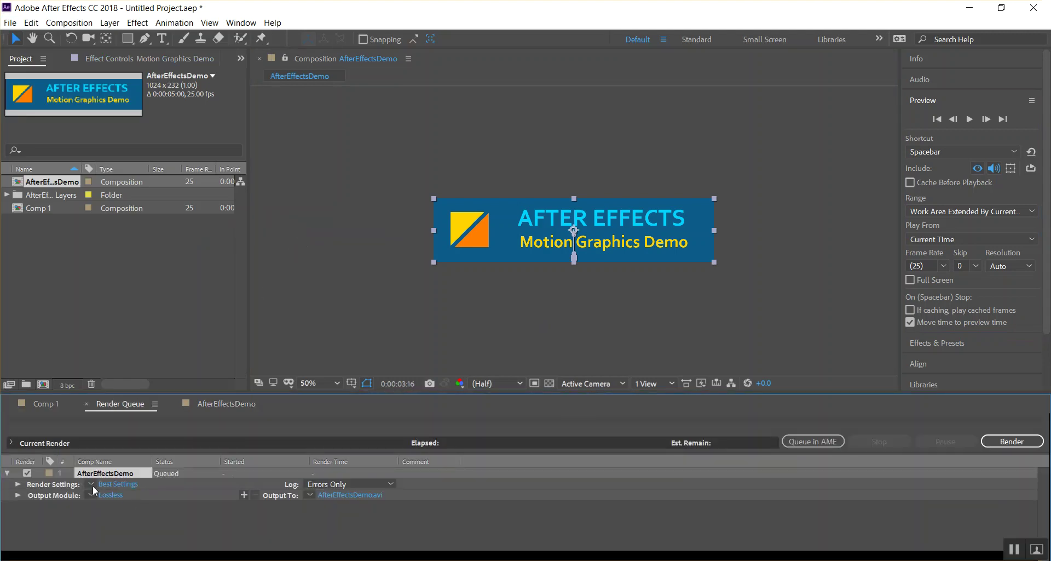
{"action": "left_click", "coordinate": [127, 494]}
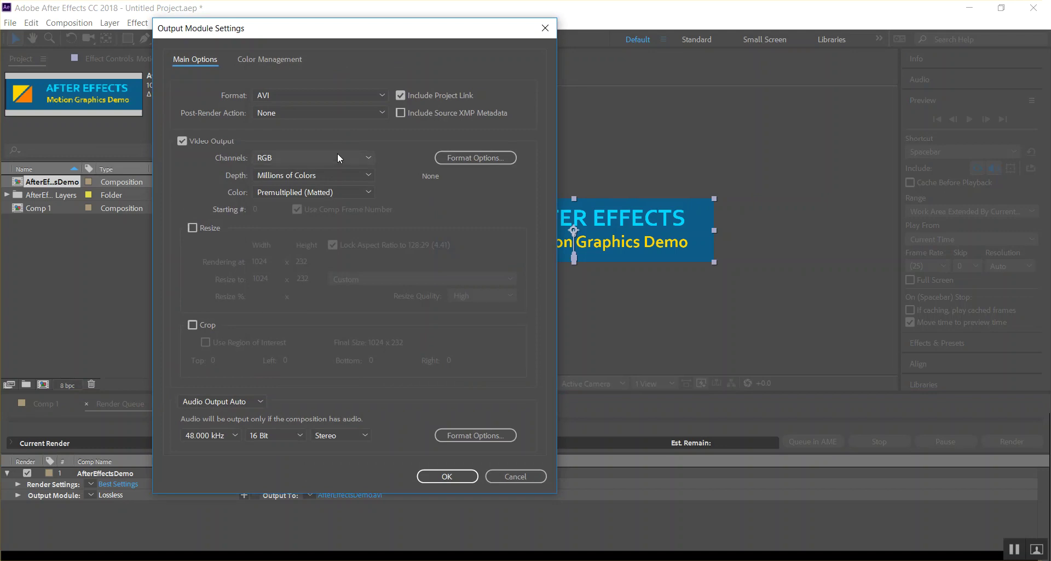
Step: Examine the AVI video codecs, the colour channel choices and the available output formats
{"action": "left_click", "coordinate": [461, 158]}
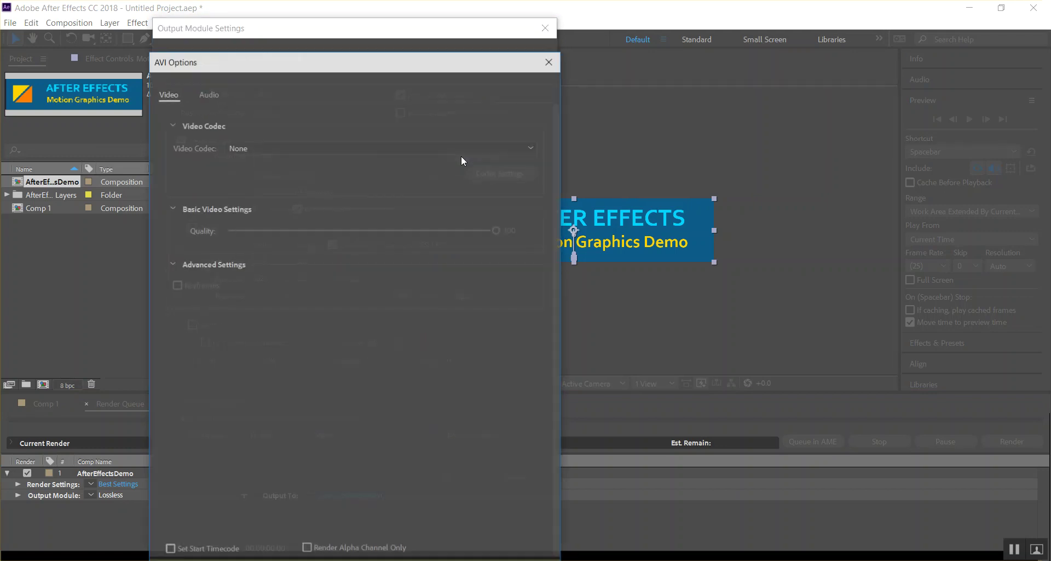
{"action": "left_click", "coordinate": [427, 148]}
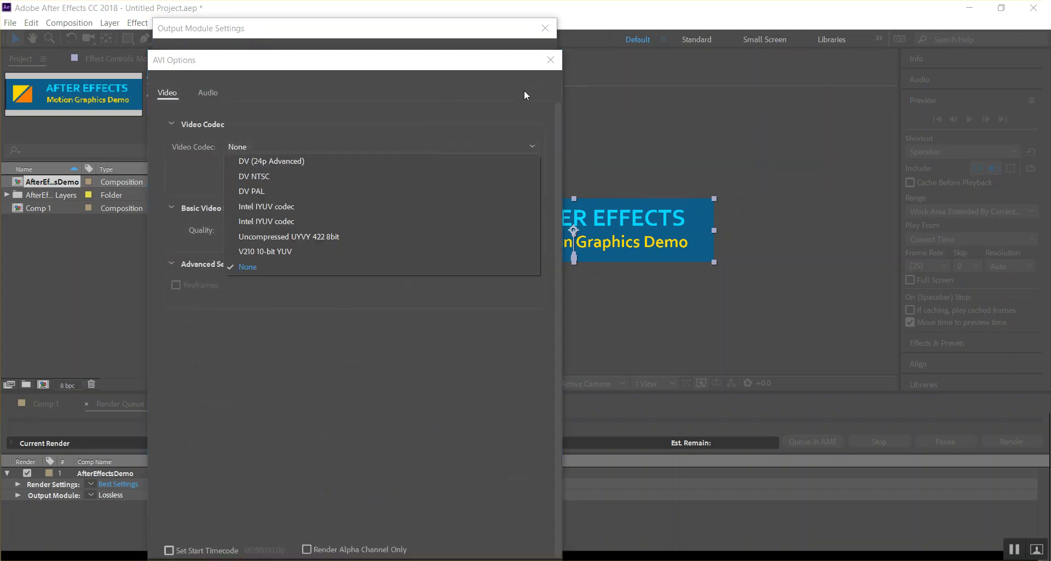
{"action": "left_click", "coordinate": [551, 61]}
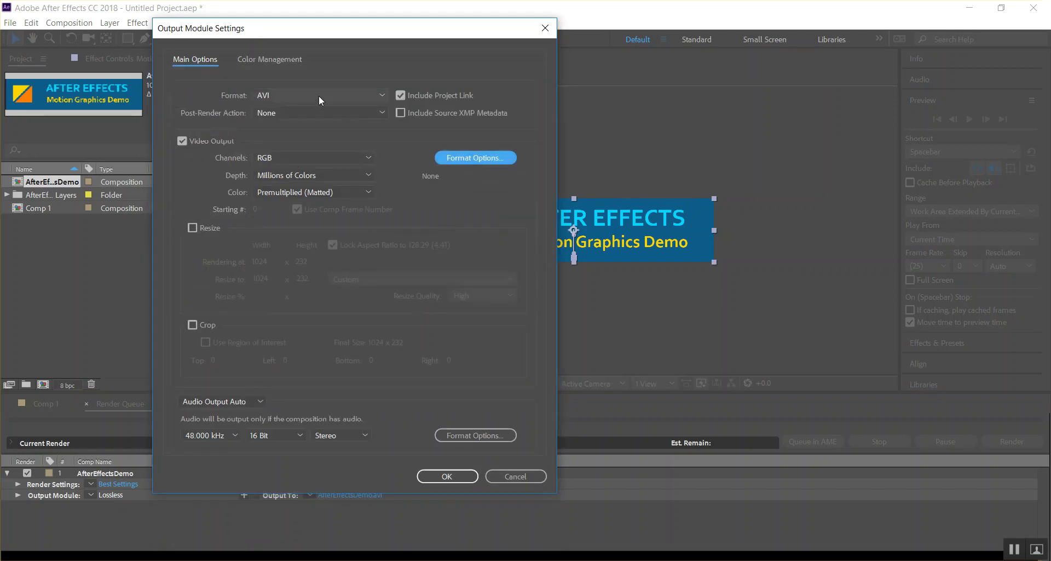
{"action": "left_click", "coordinate": [334, 158]}
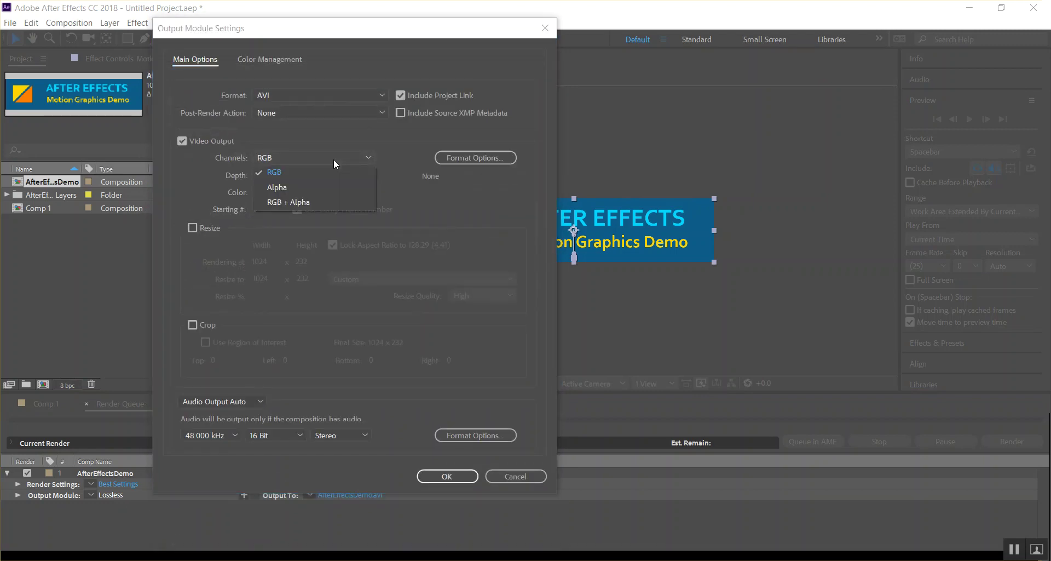
{"action": "left_click", "coordinate": [329, 171]}
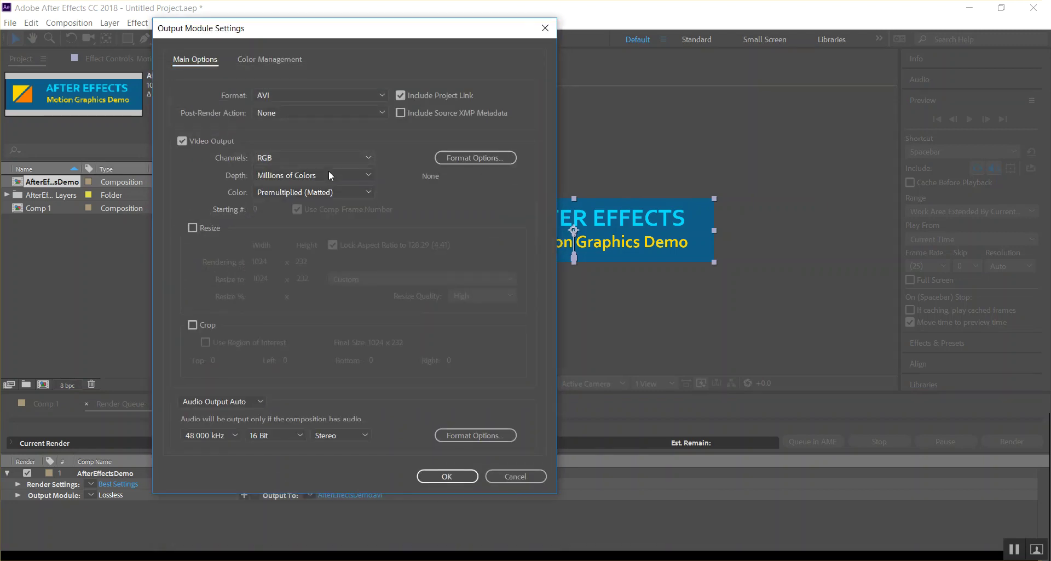
{"action": "left_click", "coordinate": [339, 97]}
{"action": "left_click", "coordinate": [340, 95]}
{"action": "left_click", "coordinate": [339, 95]}
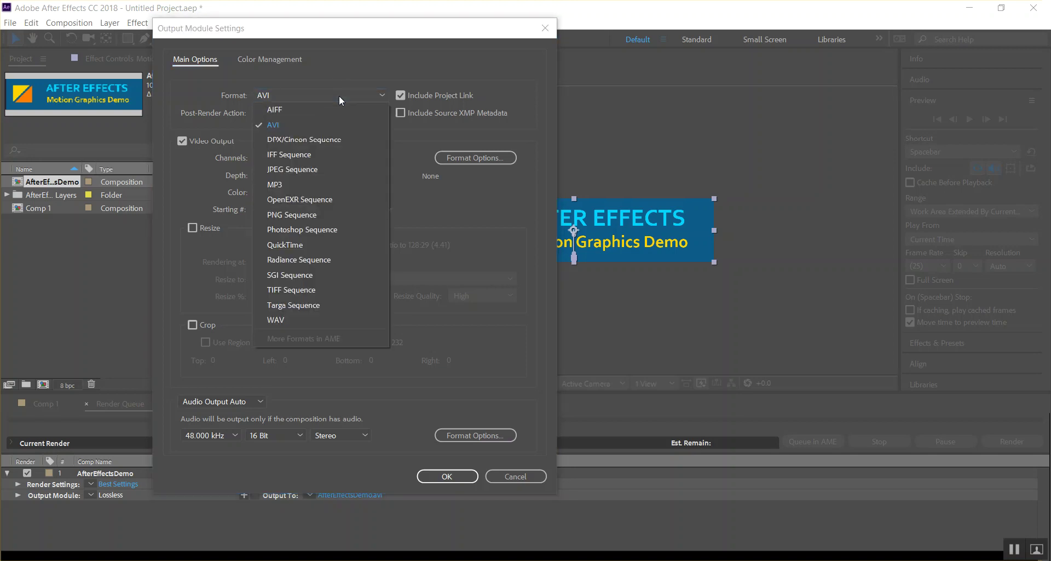
{"action": "left_click", "coordinate": [339, 95]}
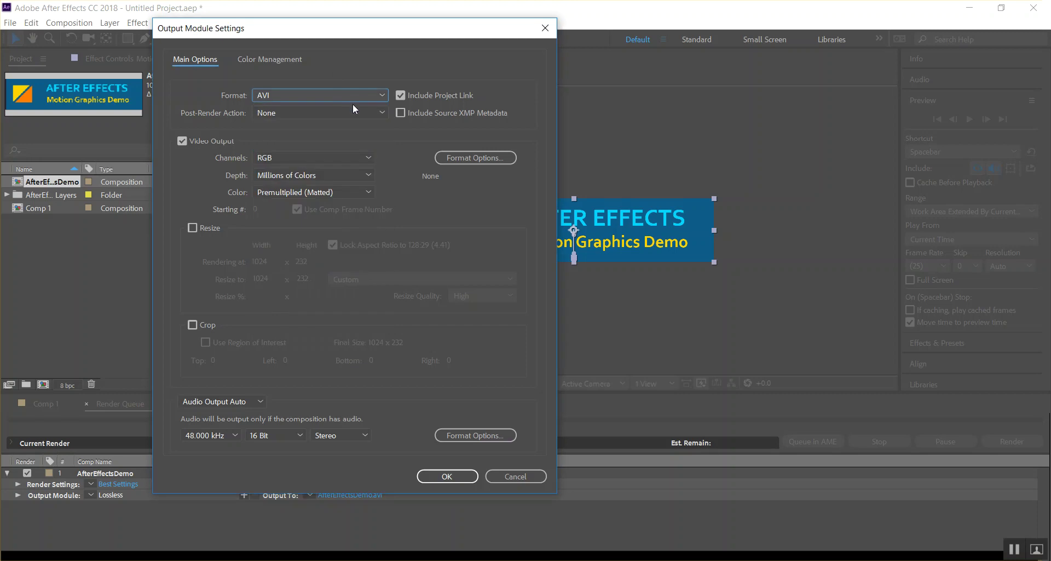
Step: Choose DV PAL as the video codec in the AVI format options and close them
{"action": "left_click", "coordinate": [452, 156]}
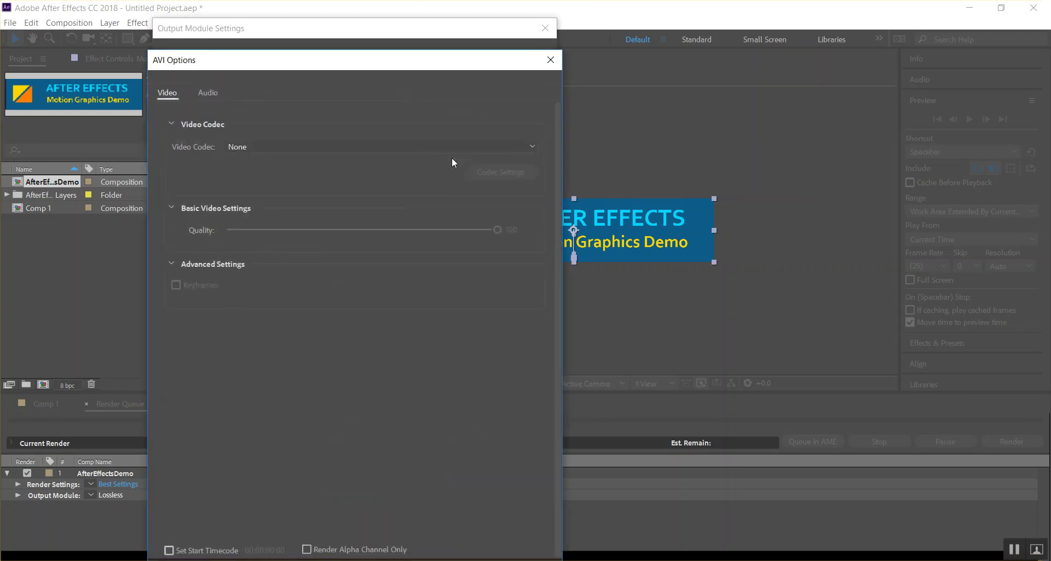
{"action": "left_click", "coordinate": [337, 147]}
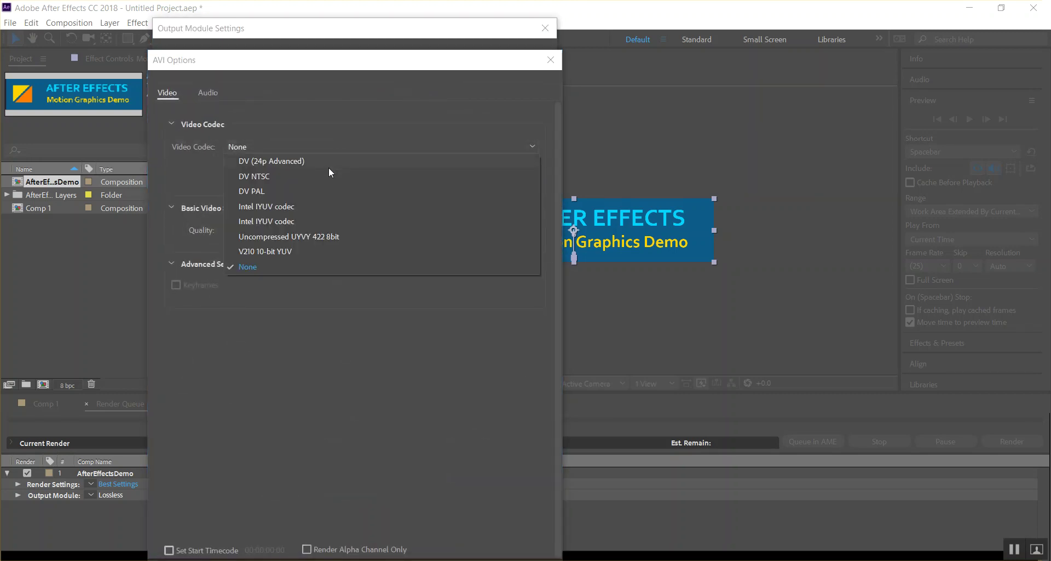
{"action": "left_click", "coordinate": [321, 196]}
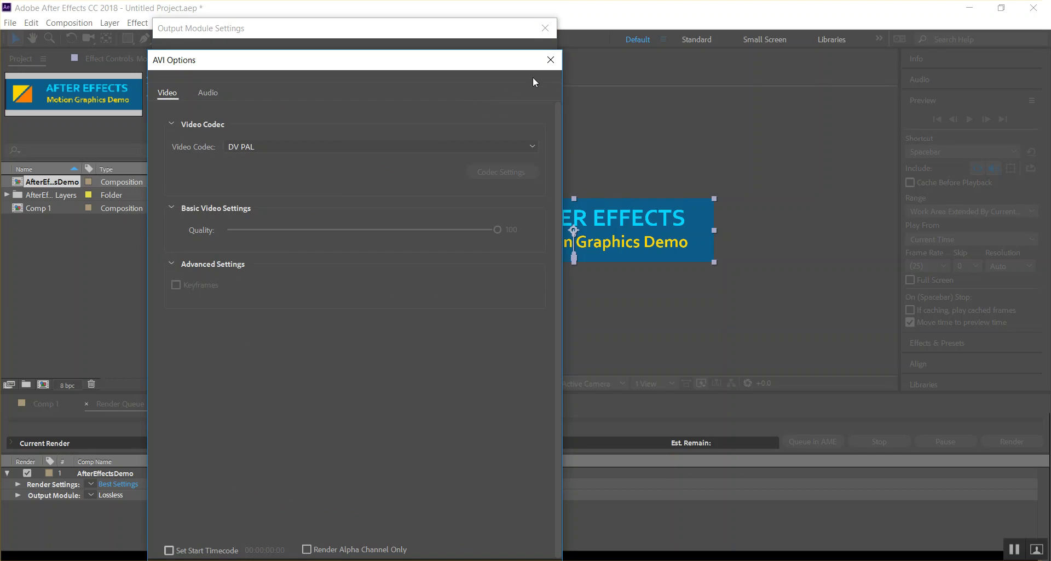
{"action": "left_click", "coordinate": [547, 62]}
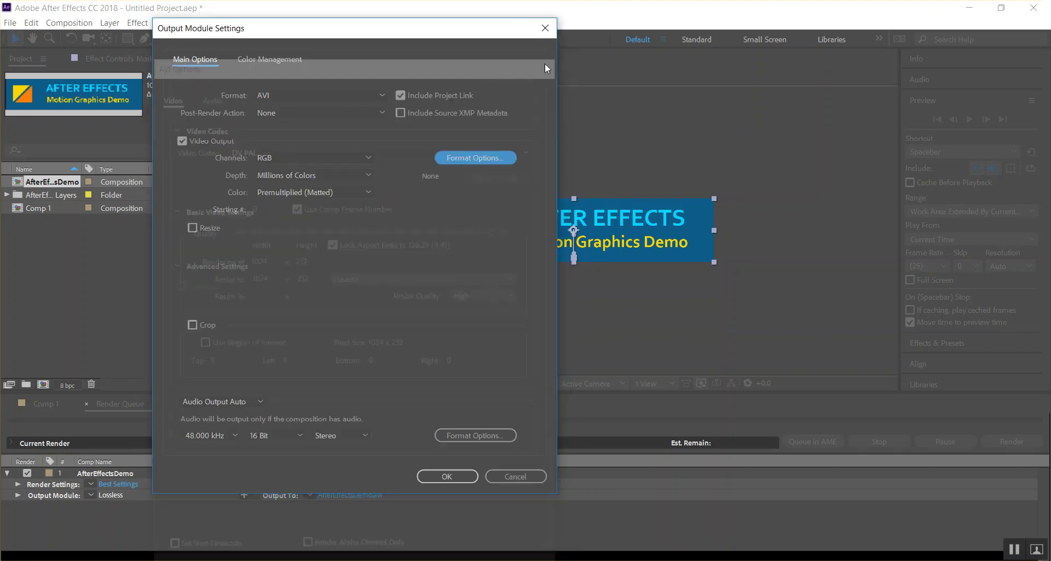
Step: Try QuickTime as the output format and look through its video codec choices
{"action": "left_click", "coordinate": [380, 114]}
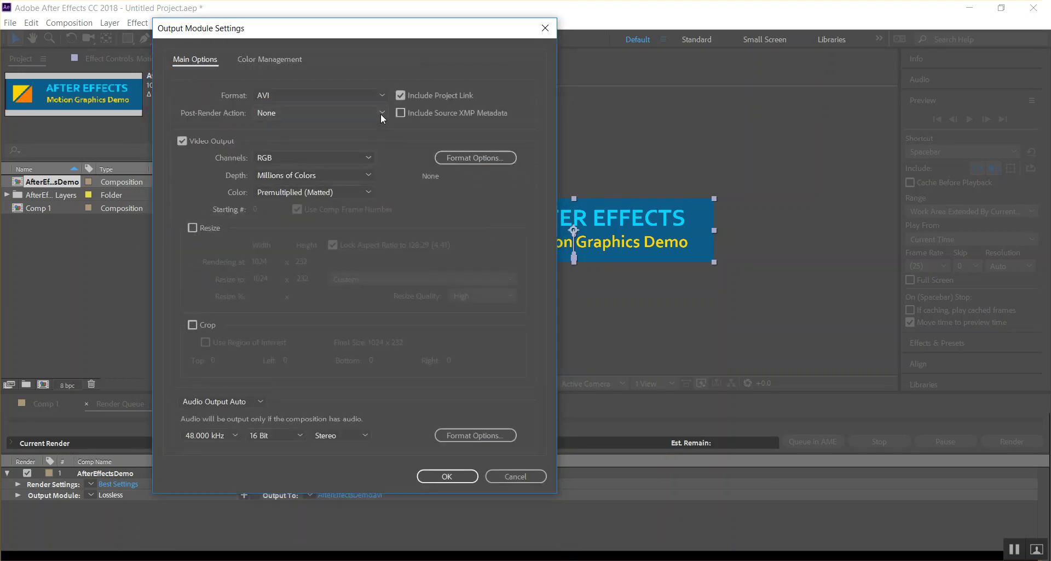
{"action": "left_click", "coordinate": [380, 113]}
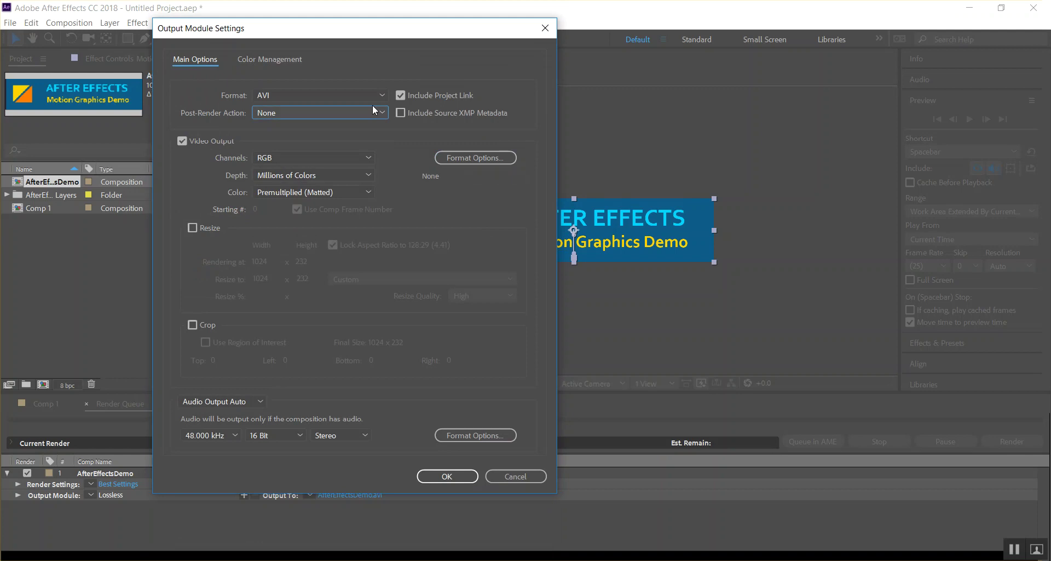
{"action": "left_click", "coordinate": [315, 93]}
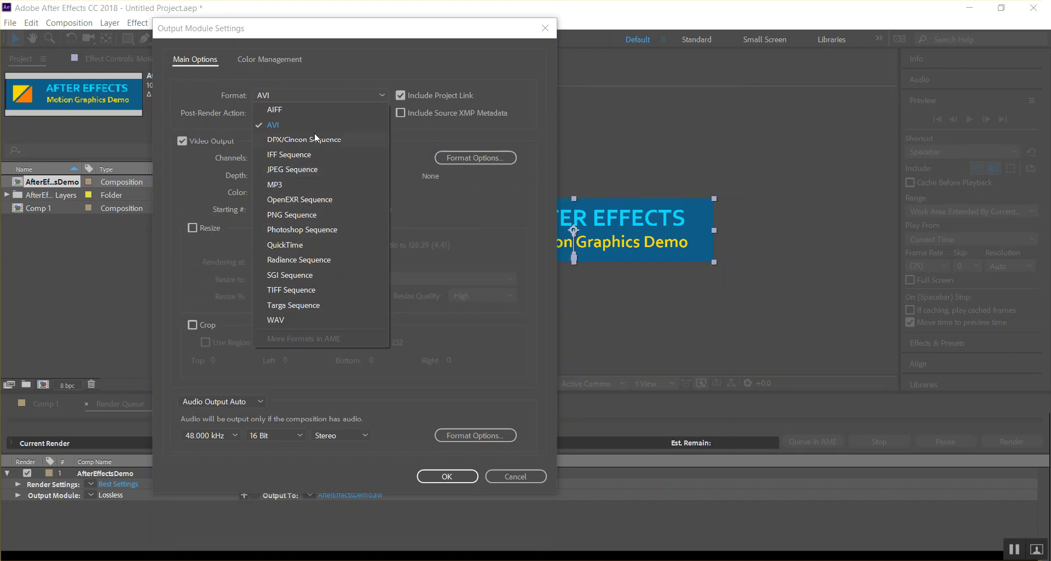
{"action": "left_click", "coordinate": [300, 245]}
{"action": "left_click", "coordinate": [462, 158]}
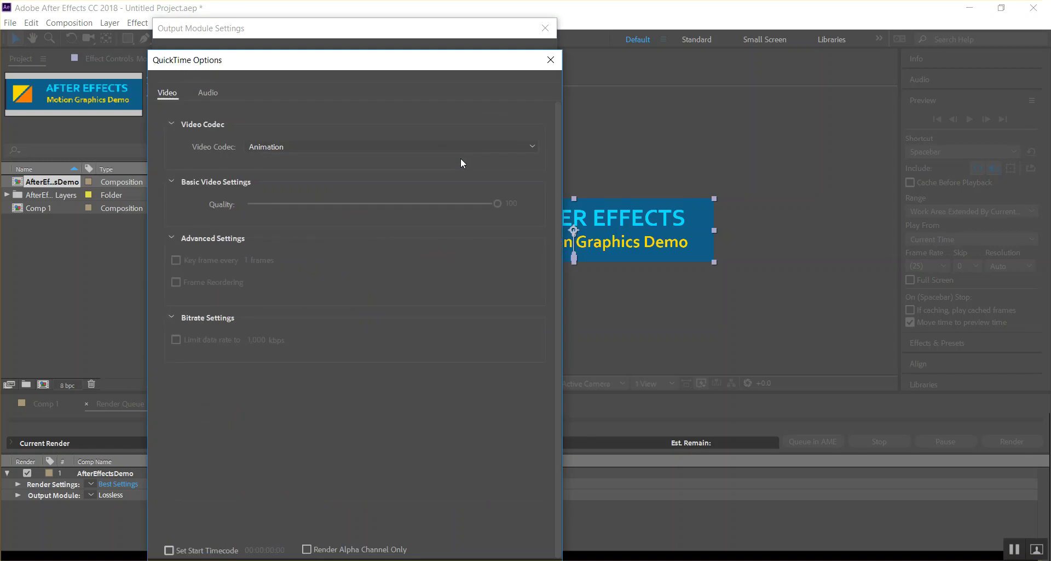
{"action": "left_click", "coordinate": [455, 150]}
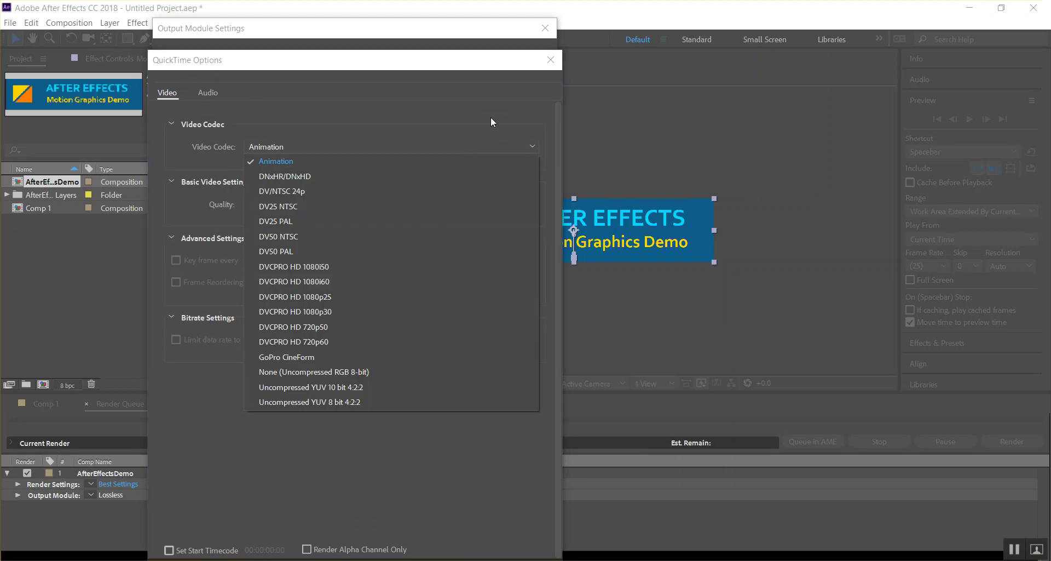
{"action": "left_click", "coordinate": [550, 60]}
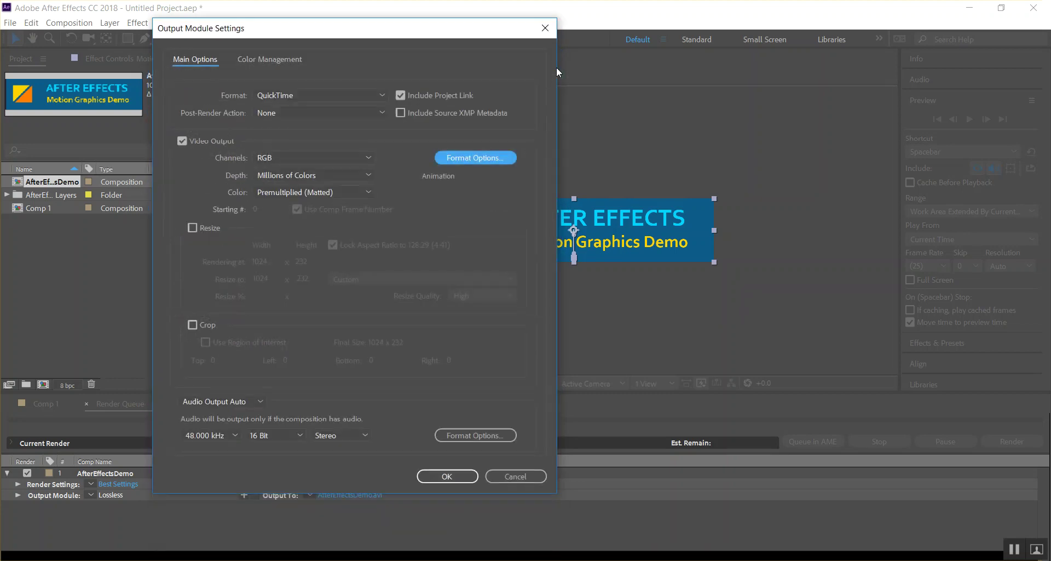
Step: Set the output format to AVI and check its video codec in the format options
{"action": "left_click", "coordinate": [355, 92]}
{"action": "left_click", "coordinate": [328, 112]}
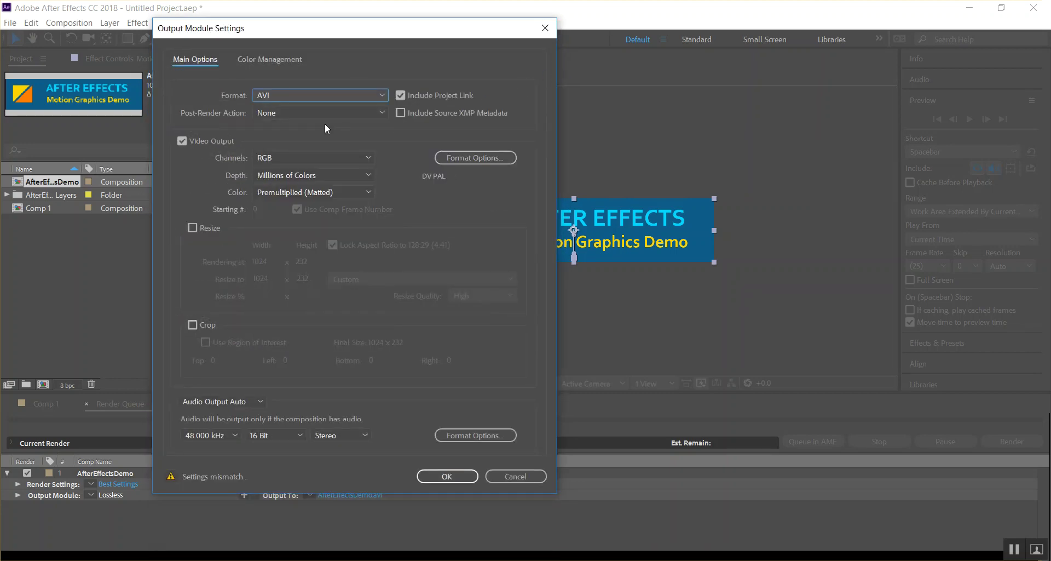
{"action": "left_click", "coordinate": [475, 158]}
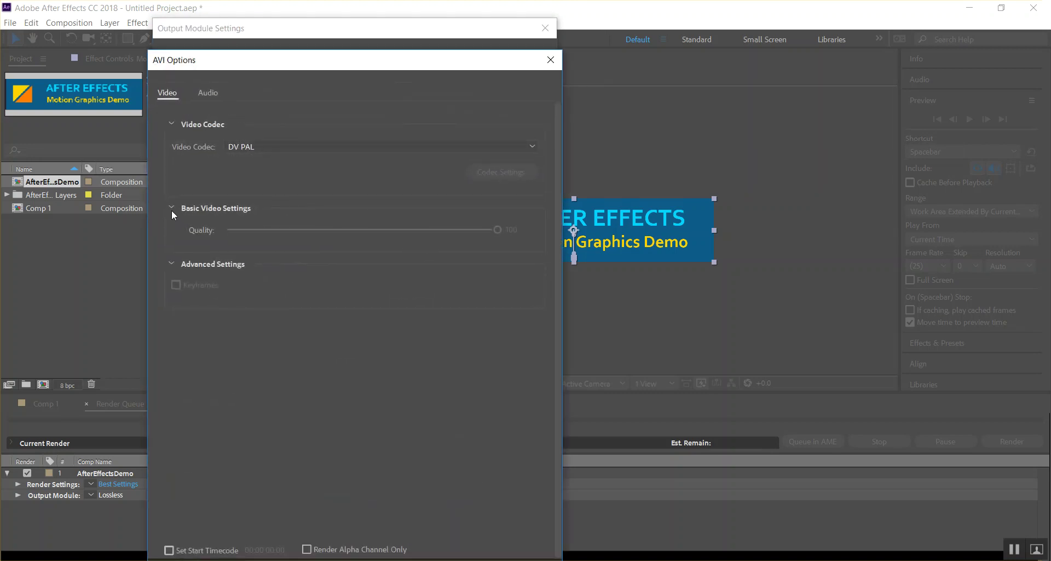
{"action": "left_click", "coordinate": [550, 60]}
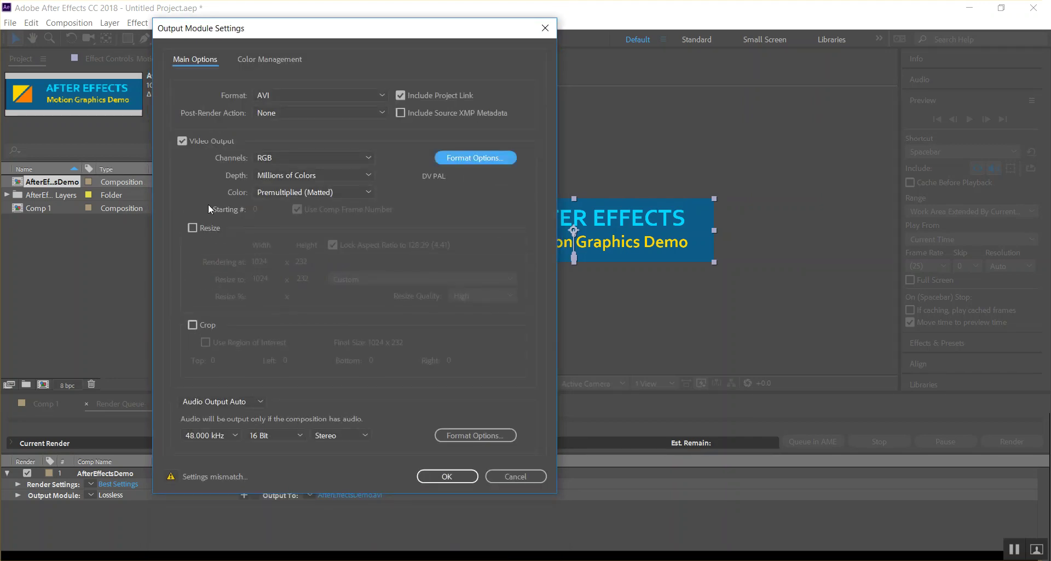
Step: Enable Resize for the video output and review the AVI audio and video format options
{"action": "left_click", "coordinate": [192, 227]}
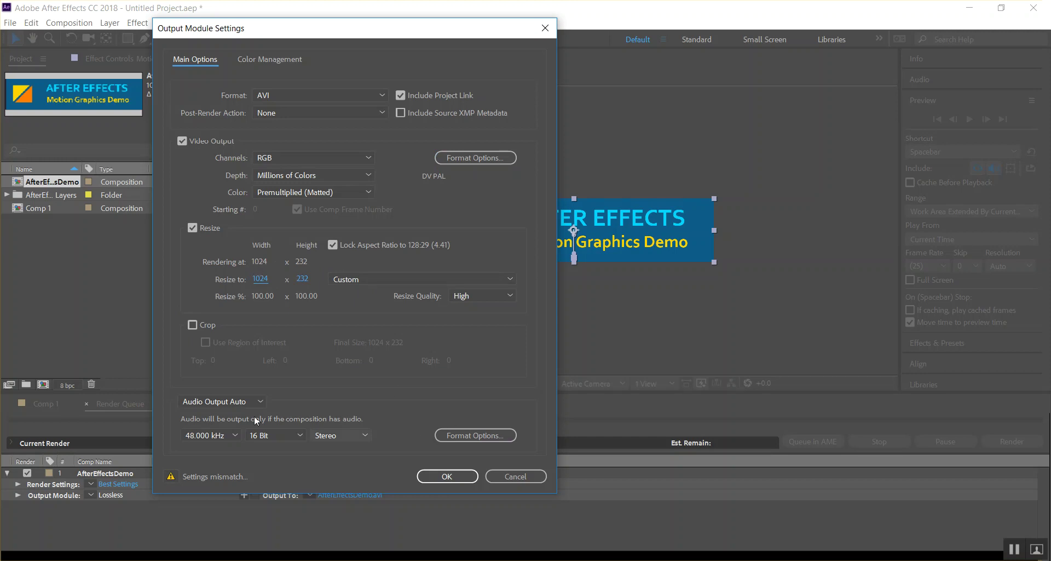
{"action": "left_click", "coordinate": [473, 441]}
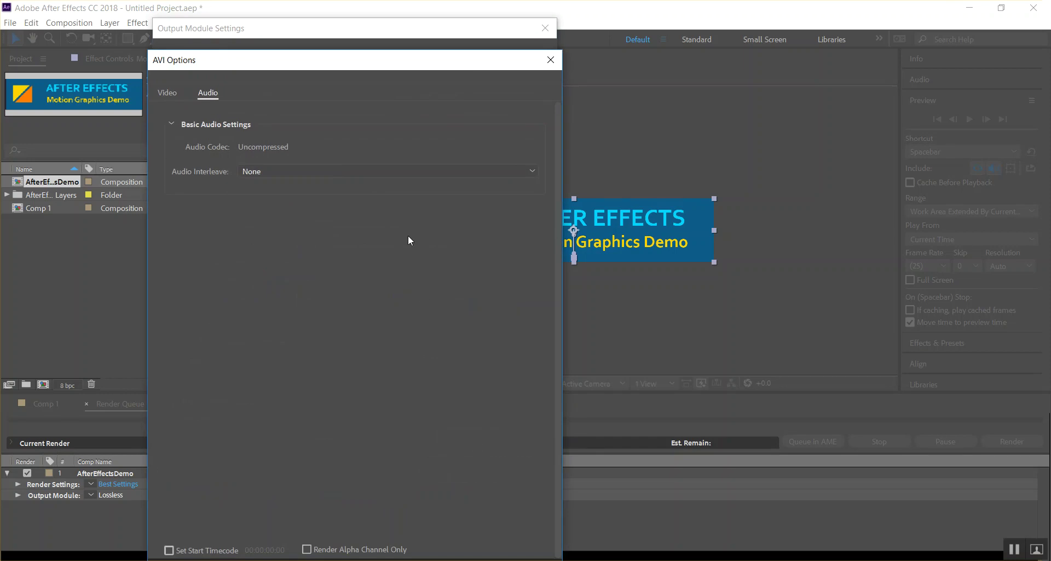
{"action": "left_click", "coordinate": [173, 94]}
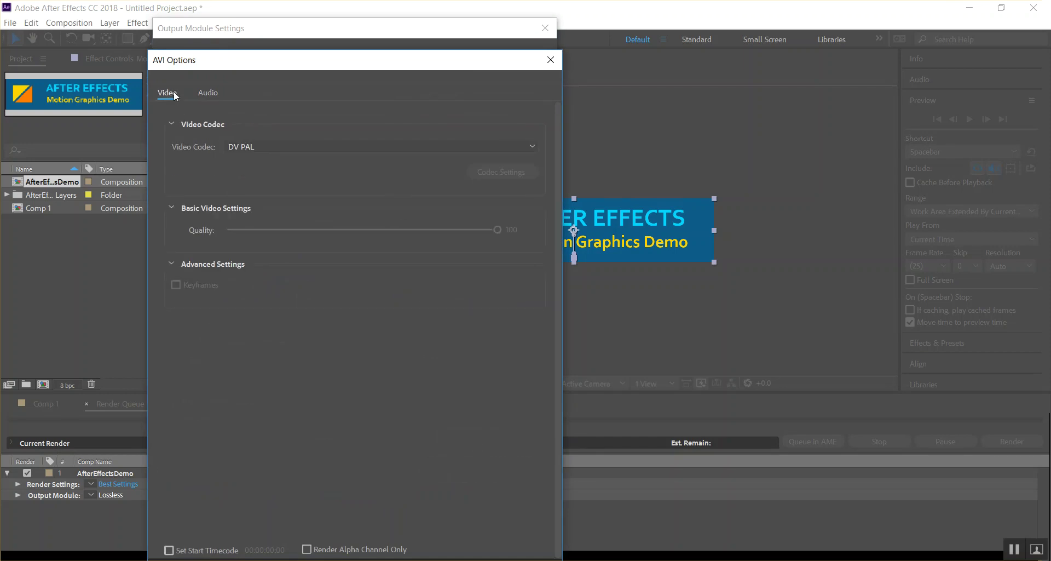
{"action": "left_click", "coordinate": [551, 60]}
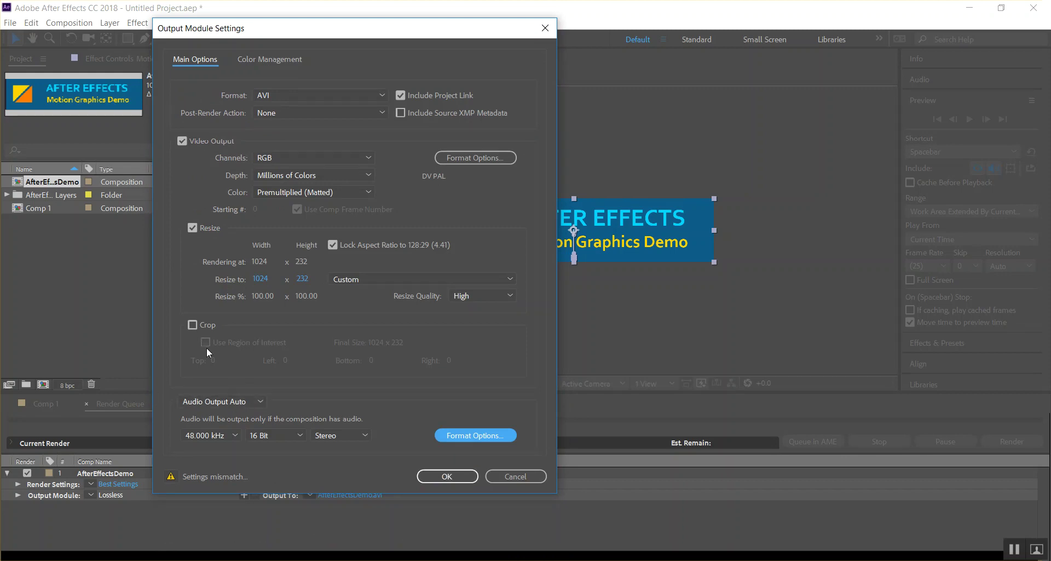
Step: Turn the audio output off and confirm the output module settings
{"action": "left_click", "coordinate": [254, 405]}
{"action": "left_click", "coordinate": [248, 444]}
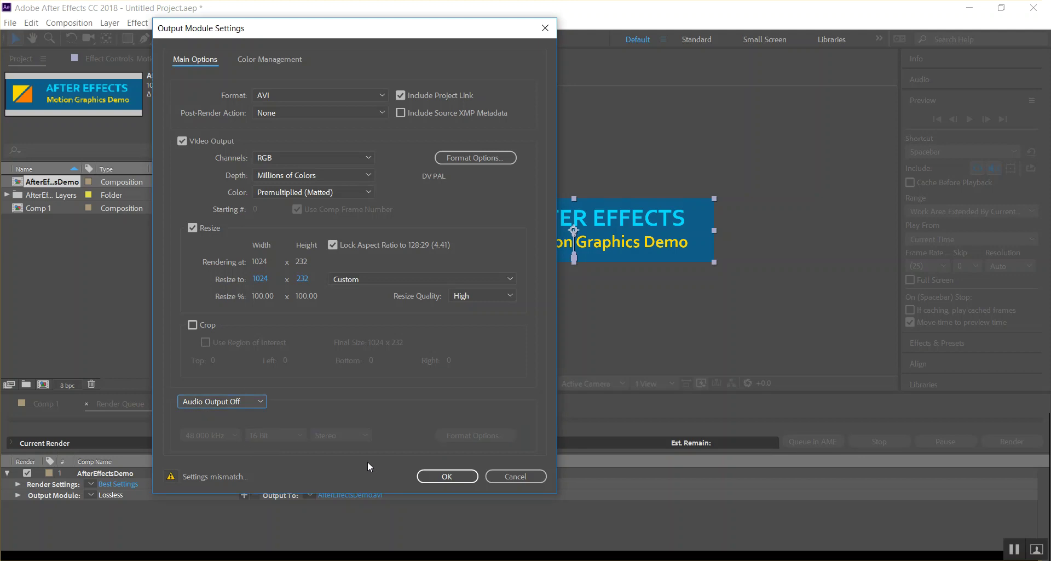
{"action": "left_click", "coordinate": [447, 476]}
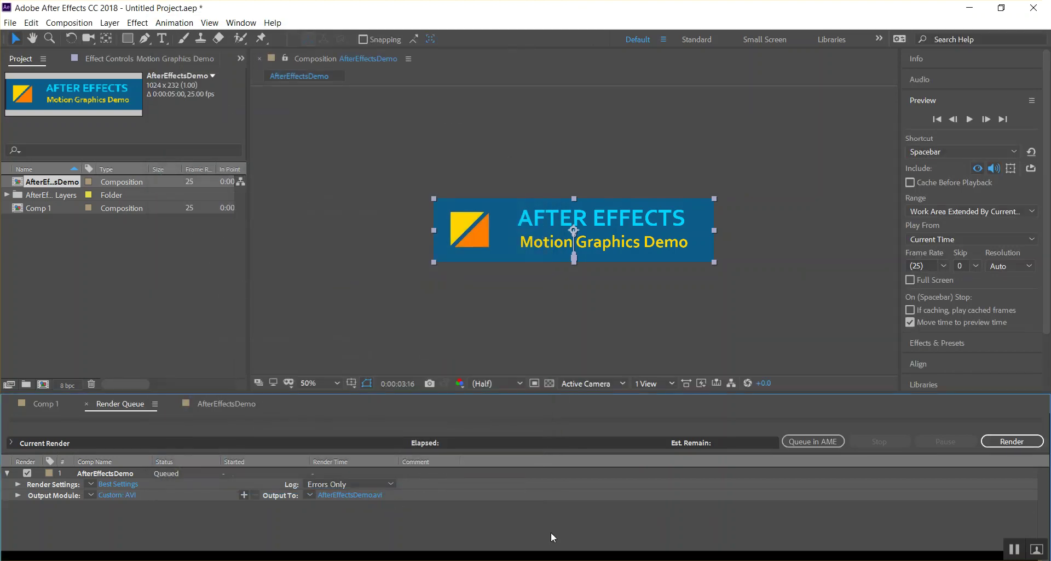
Step: Set the output file to AfterEffectsDemo as AVI in the 2DCluster folder and render the queued composition
{"action": "left_click", "coordinate": [357, 496]}
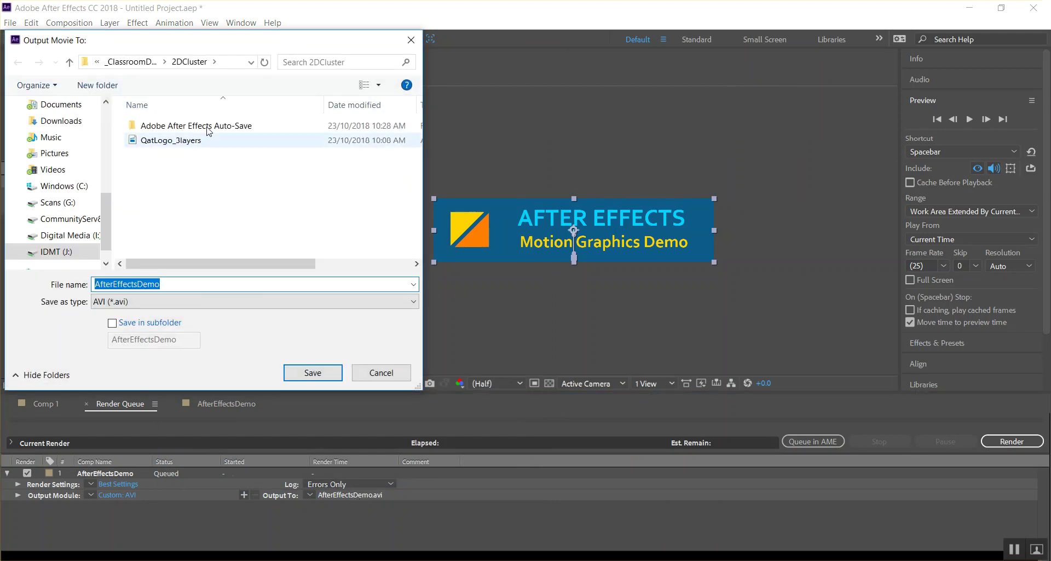
{"action": "left_click", "coordinate": [316, 382]}
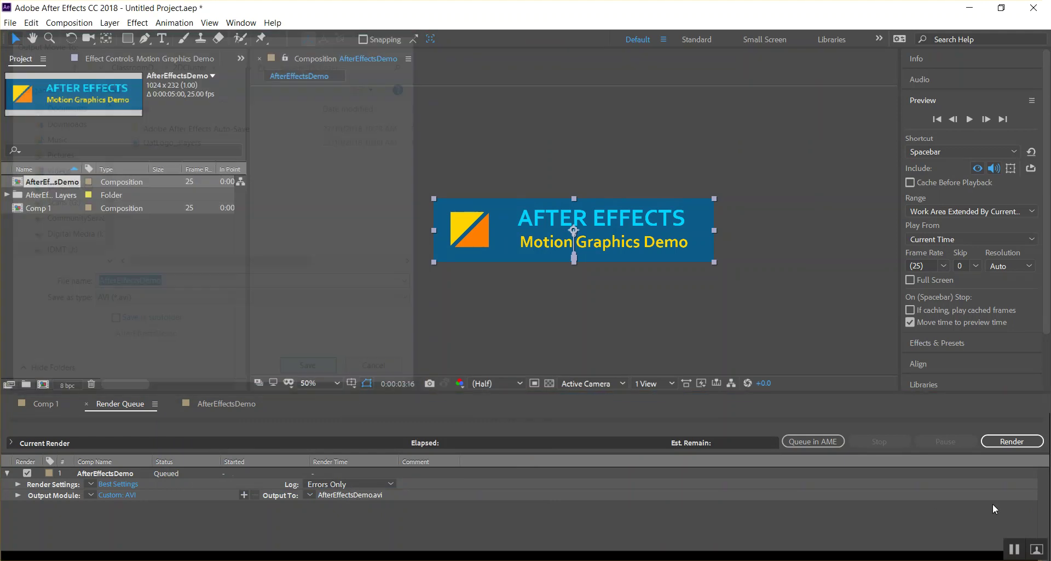
{"action": "left_click", "coordinate": [1008, 442]}
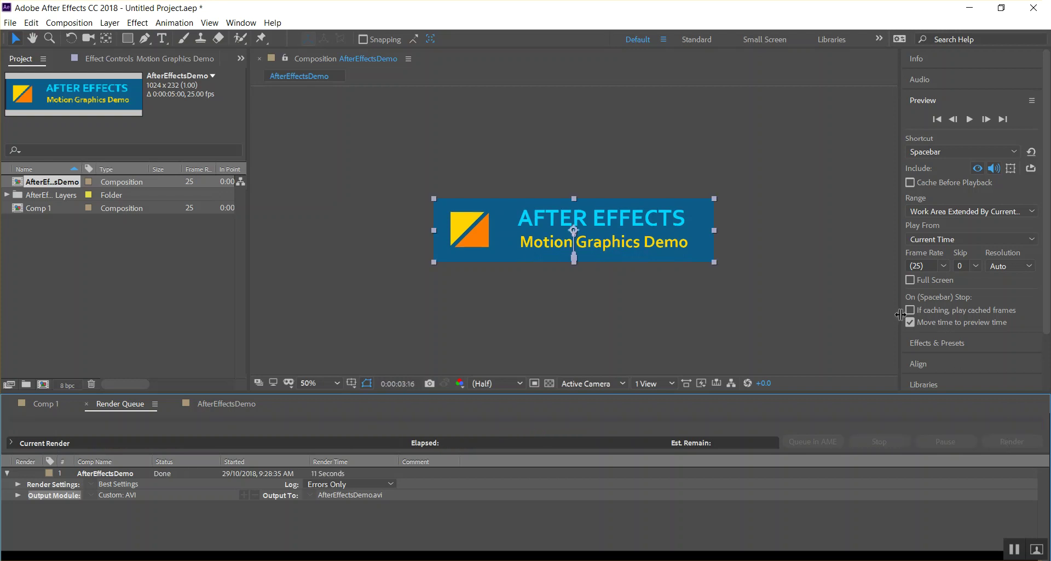
Step: Switch to File Explorer, play the AfterEffectsDemo AVI from _ClassroomDemos\2DCluster on the IDMT (J:) drive, and close the player
{"action": "left_click", "coordinate": [1034, 8]}
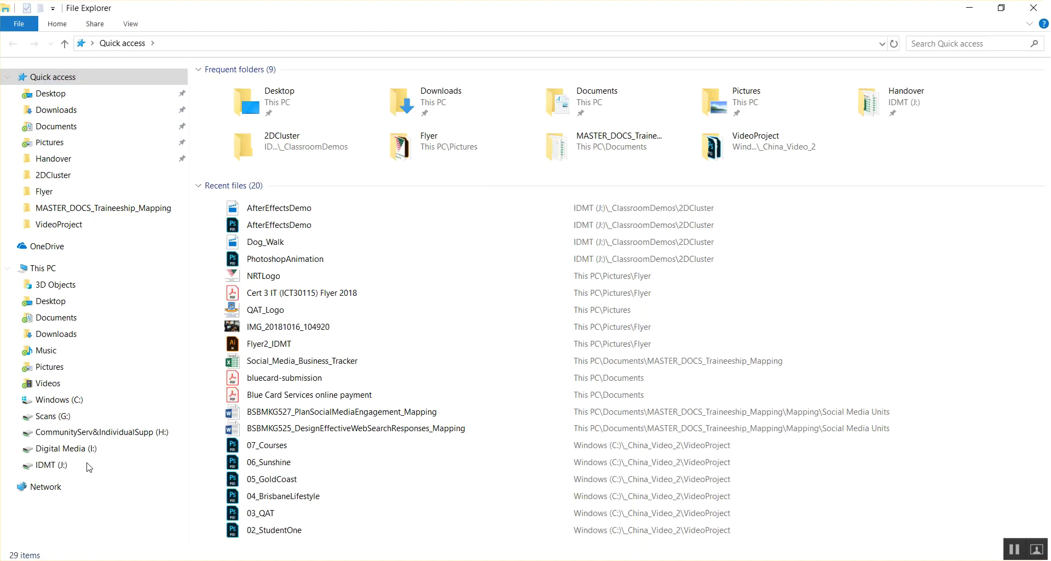
{"action": "left_click", "coordinate": [64, 465]}
{"action": "double_click", "coordinate": [275, 117]}
{"action": "double_click", "coordinate": [251, 92]}
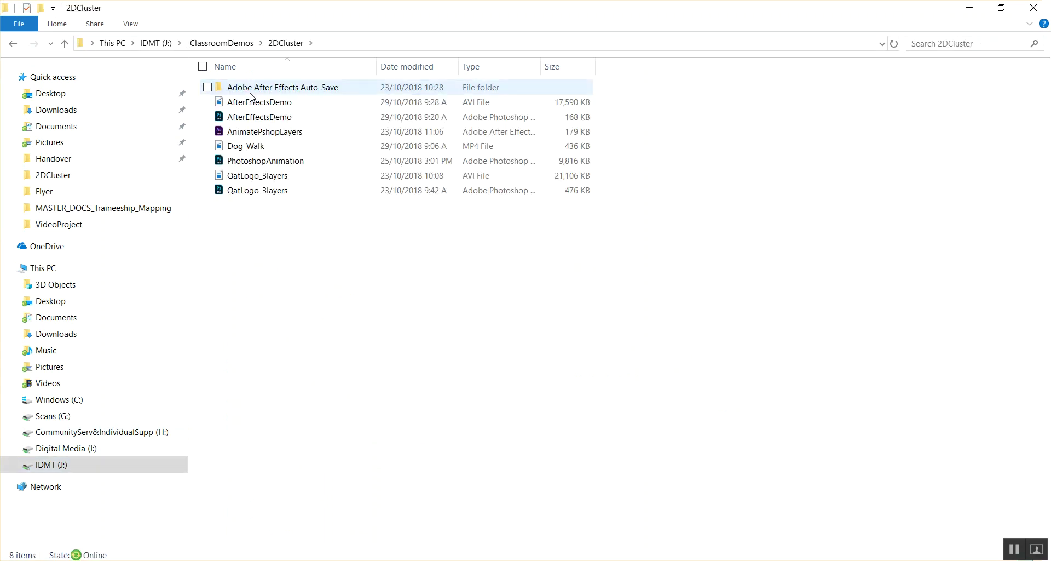
{"action": "double_click", "coordinate": [291, 102]}
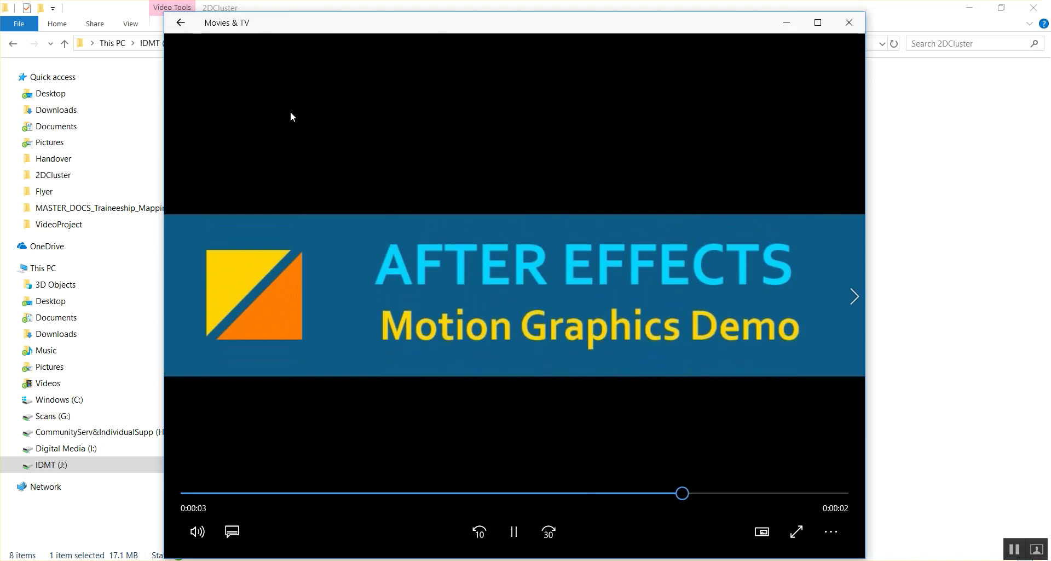
{"action": "left_click", "coordinate": [849, 23]}
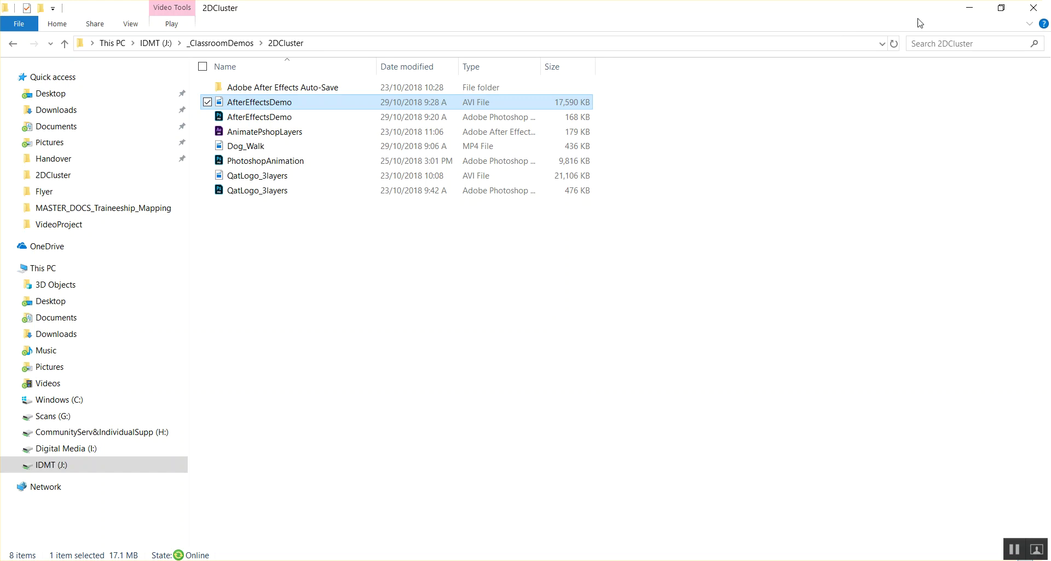